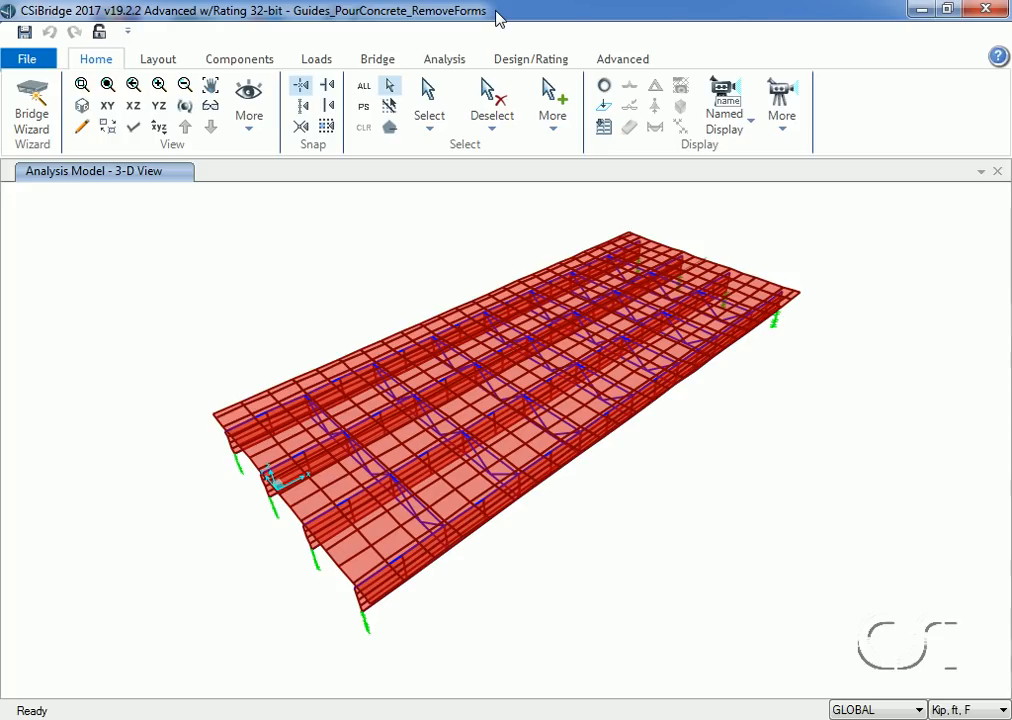
# Review the definition of the BRIDGE_SANS_SLAB bridge group and close it without changes
pyautogui.click(395, 62)
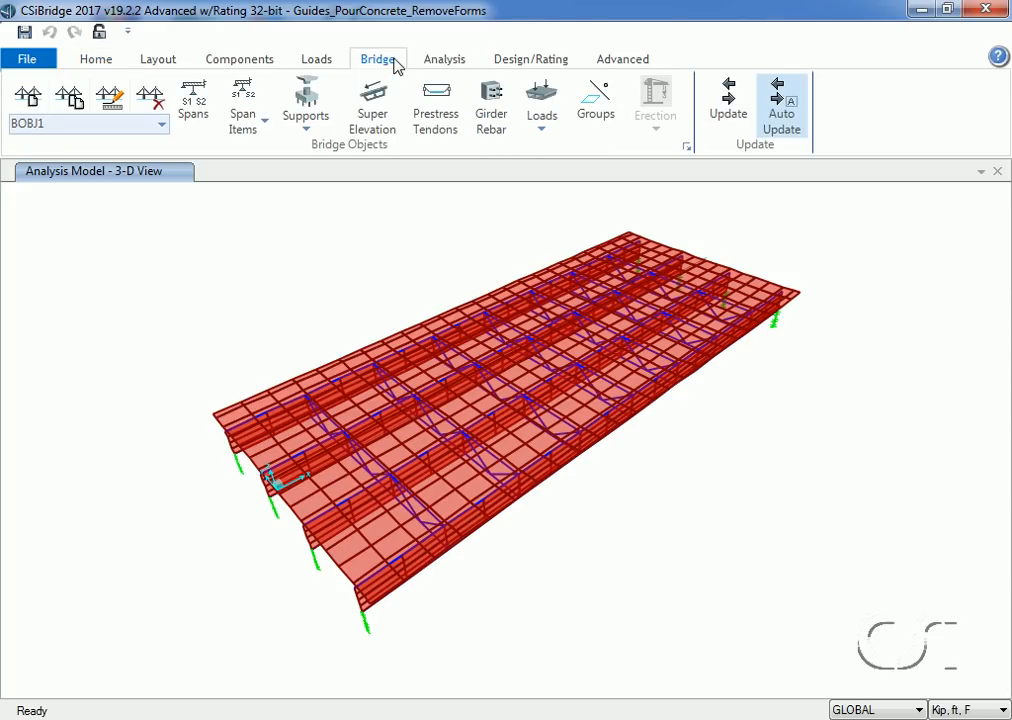
pyautogui.click(600, 134)
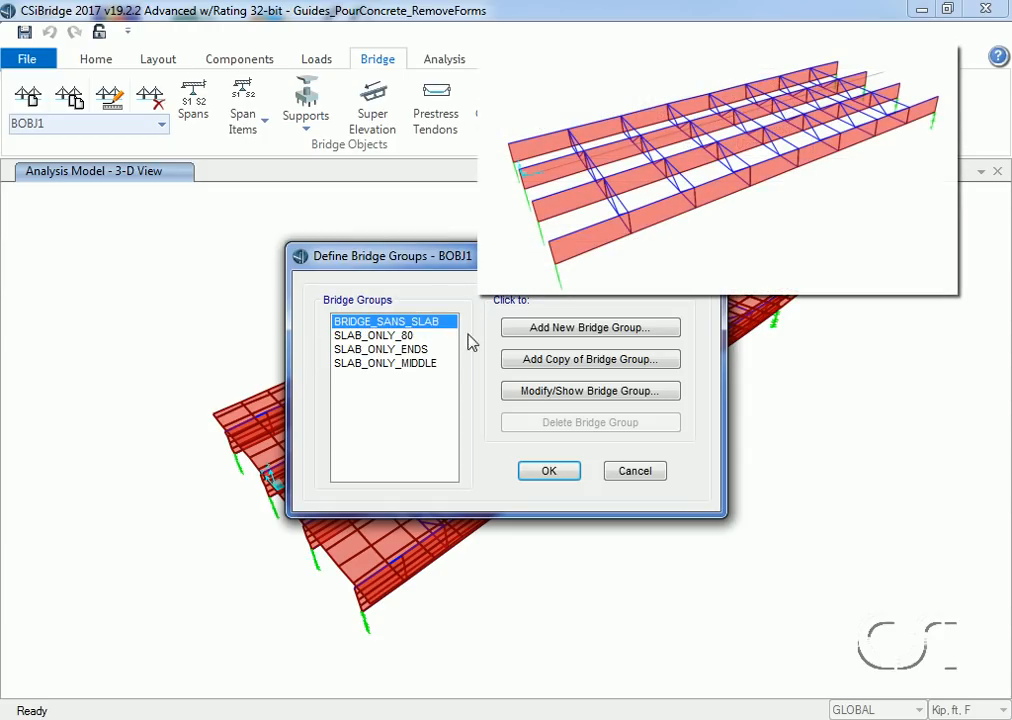
pyautogui.click(545, 391)
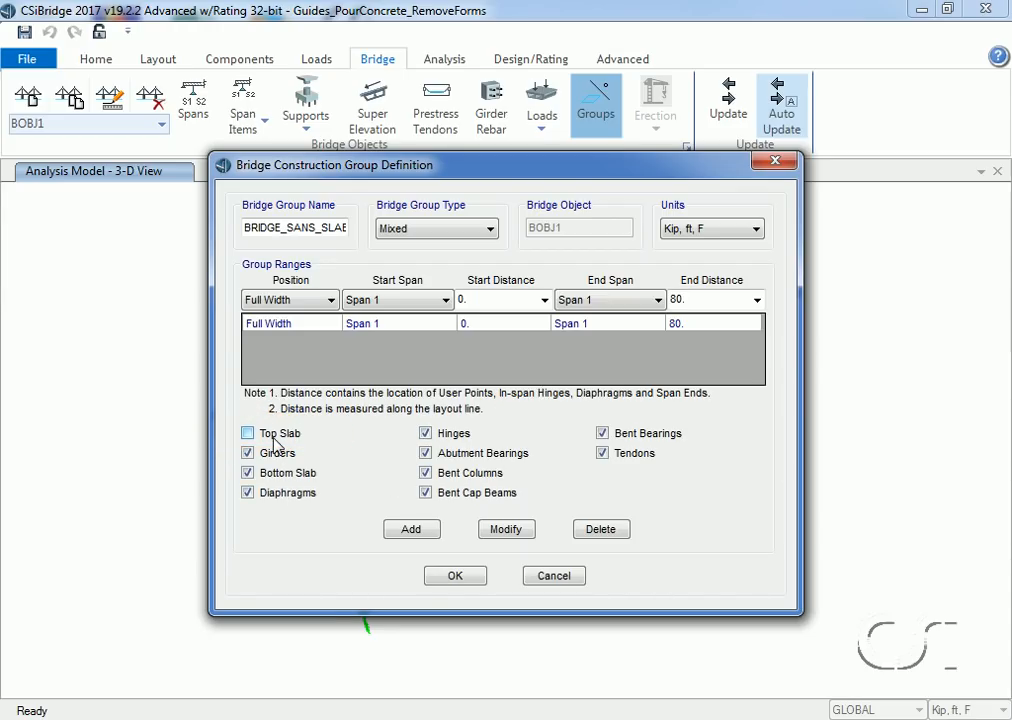
pyautogui.click(541, 577)
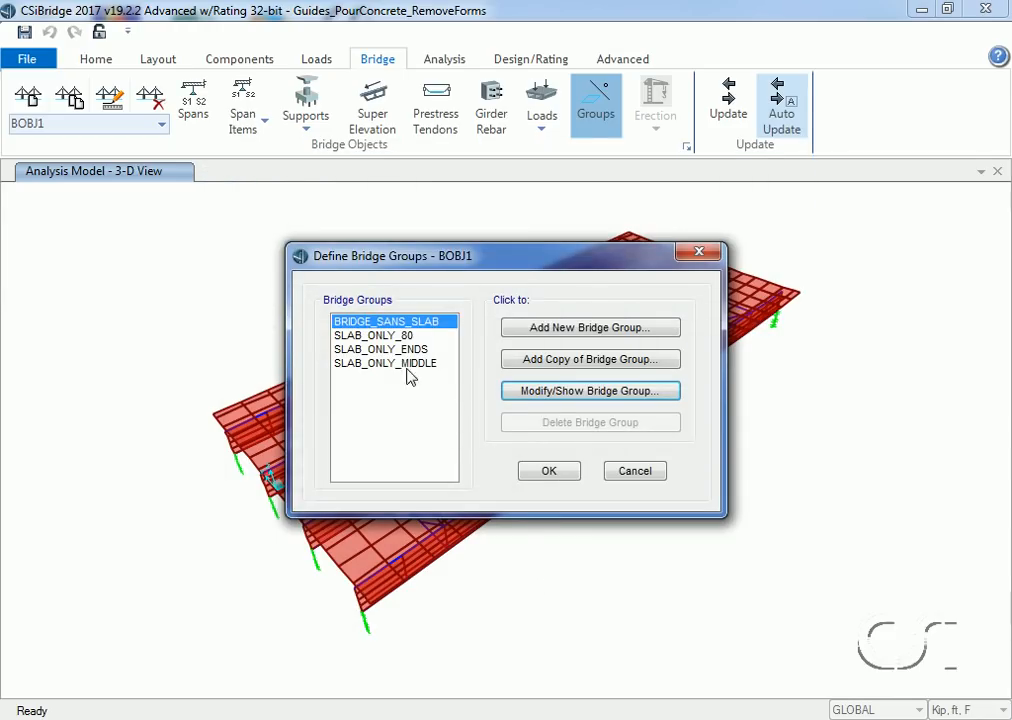
# Look through the SLAB_ONLY_80, SLAB_ONLY_ENDS and SLAB_ONLY_MIDDLE bridge groups, leaving the group definitions unchanged
pyautogui.click(345, 336)
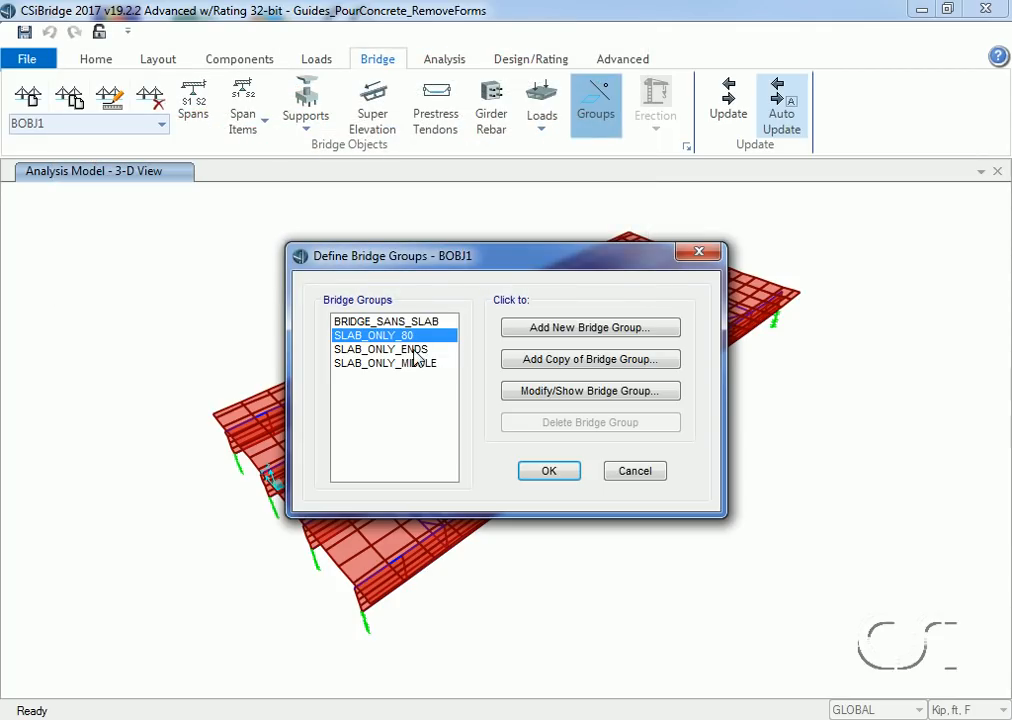
pyautogui.click(420, 350)
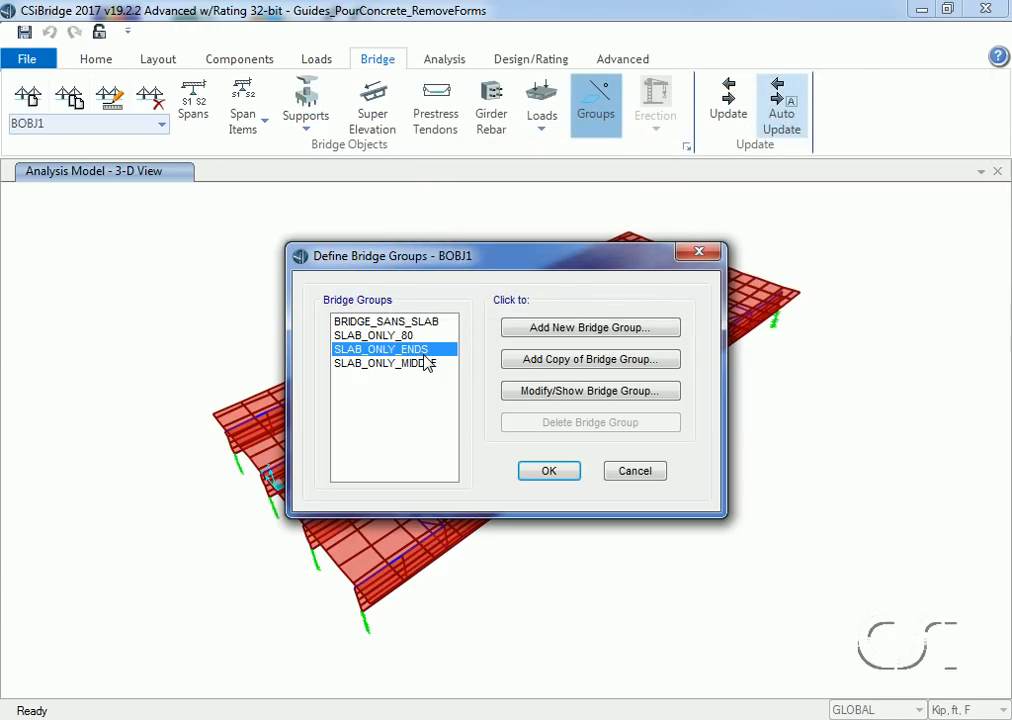
pyautogui.click(428, 365)
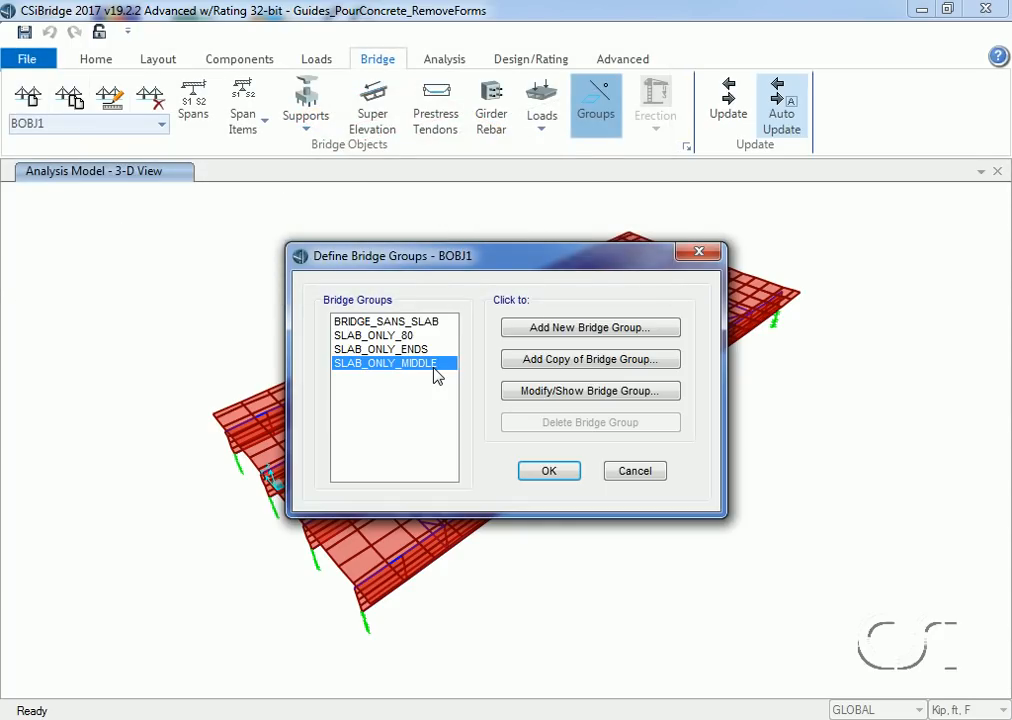
pyautogui.click(636, 471)
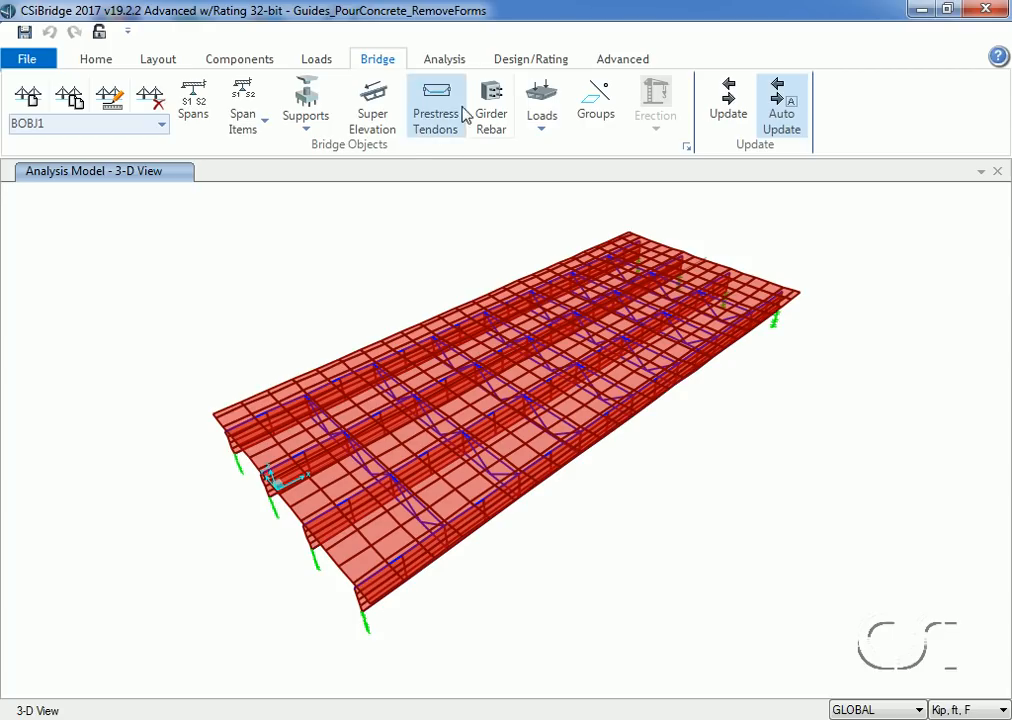
# Review the DEAD-1 load case definition and close it without changes
pyautogui.click(446, 60)
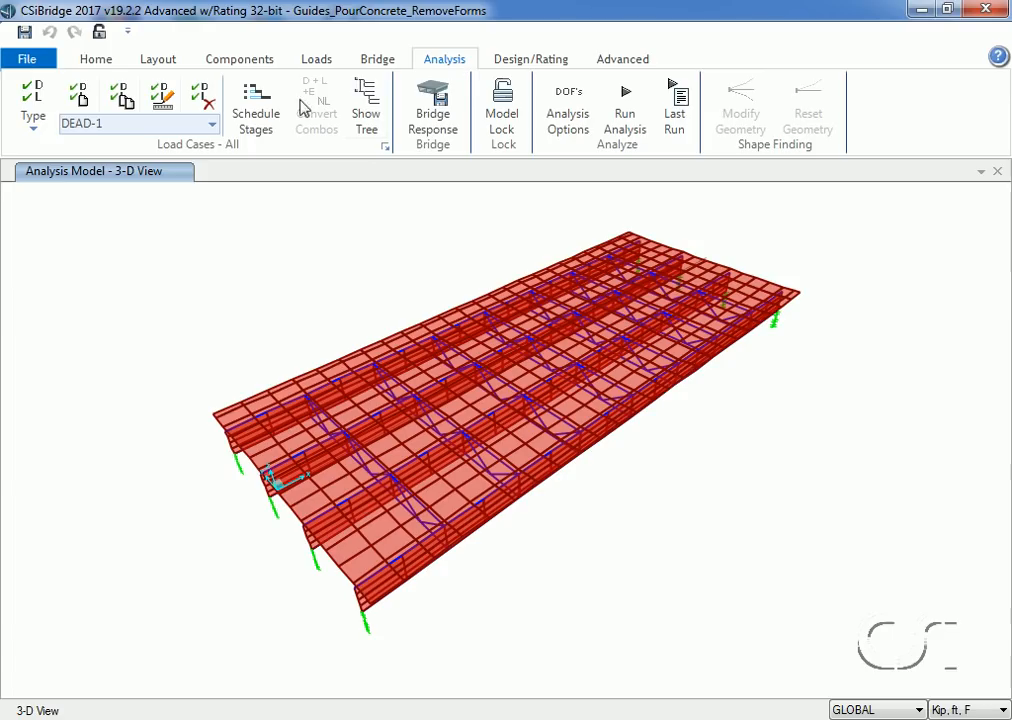
pyautogui.click(163, 101)
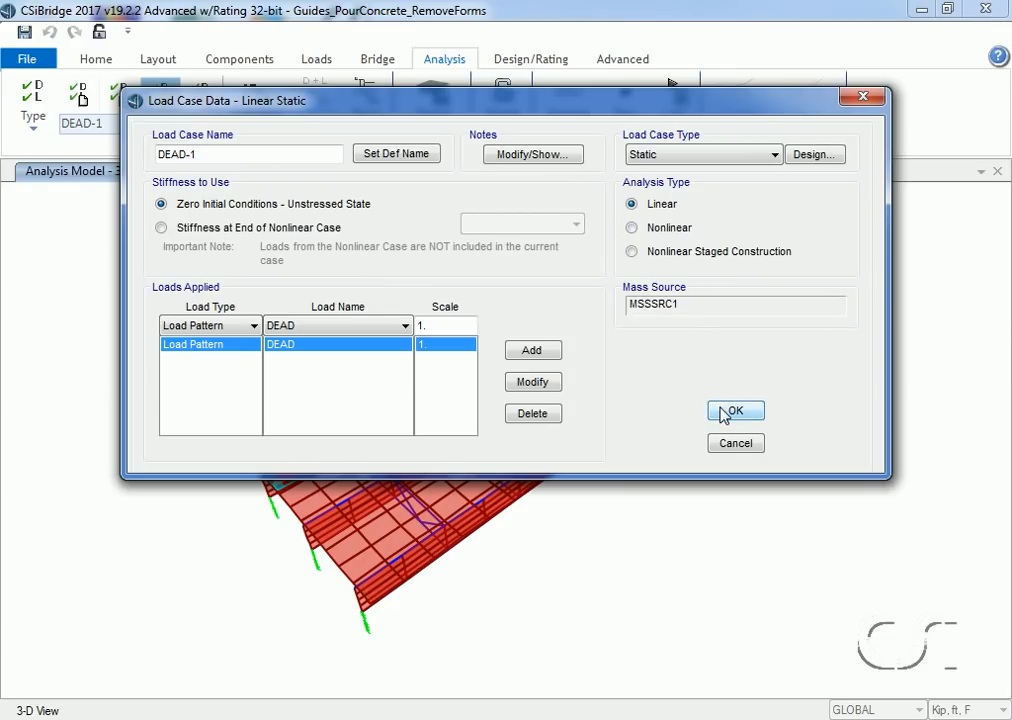
pyautogui.click(733, 445)
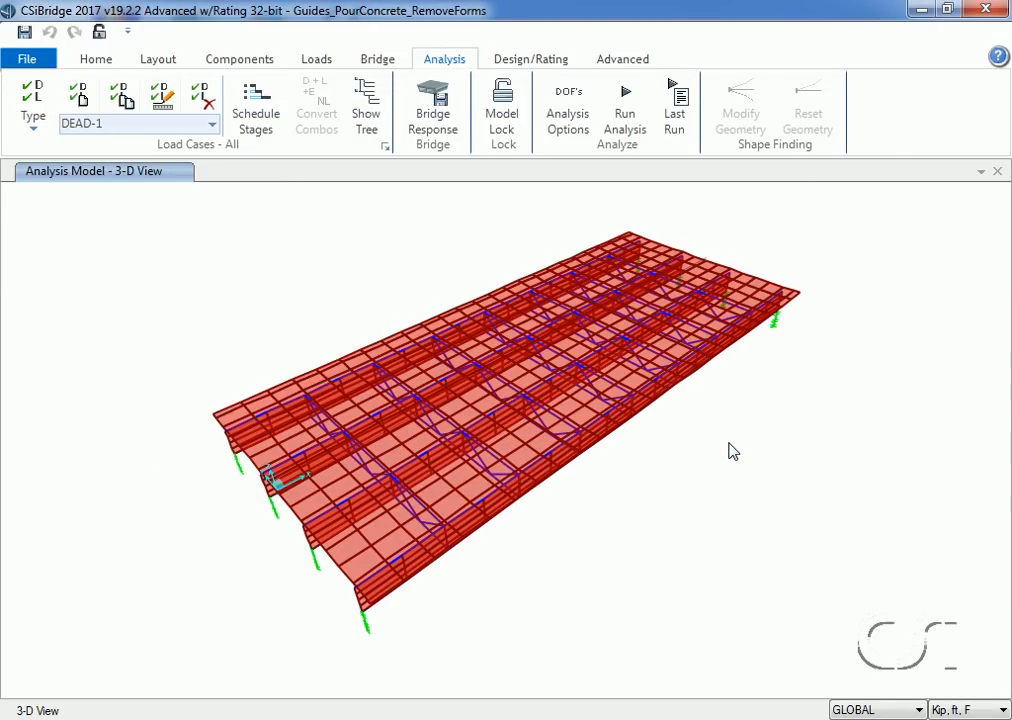
# Set the DEAD-1 load case to run and run the analysis
pyautogui.click(626, 110)
pyautogui.click(612, 286)
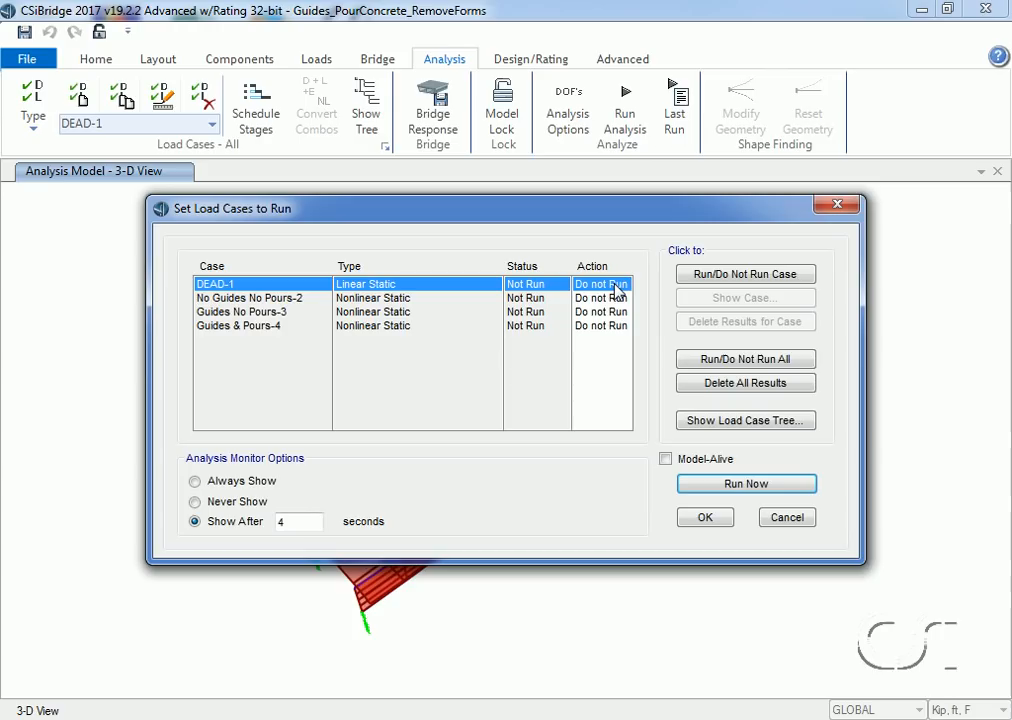
pyautogui.click(727, 276)
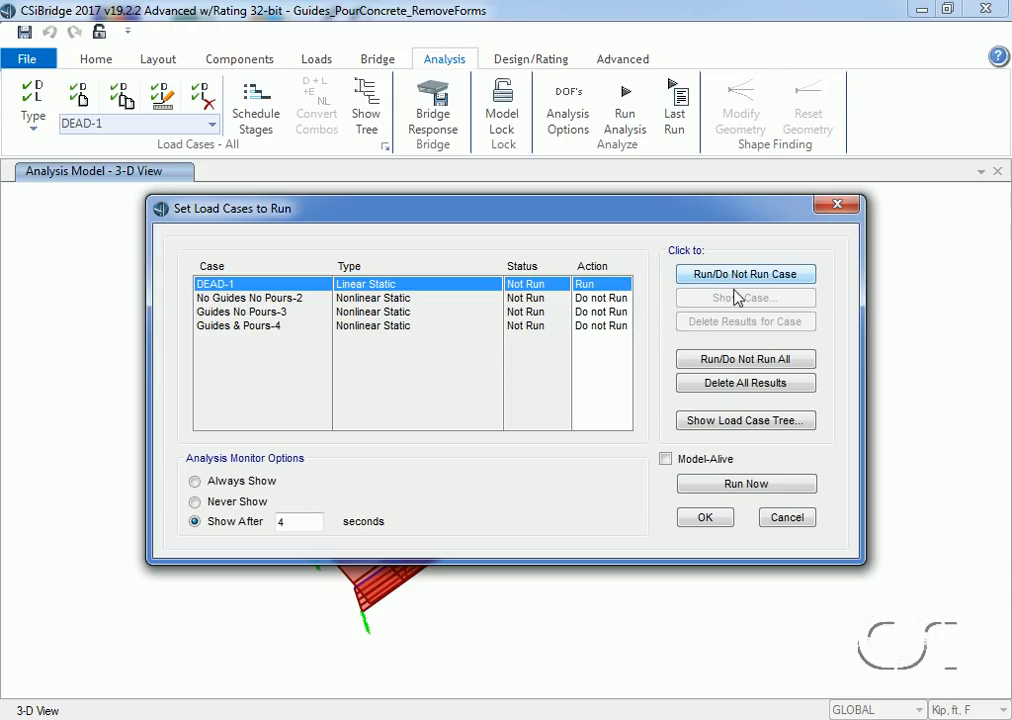
pyautogui.click(745, 484)
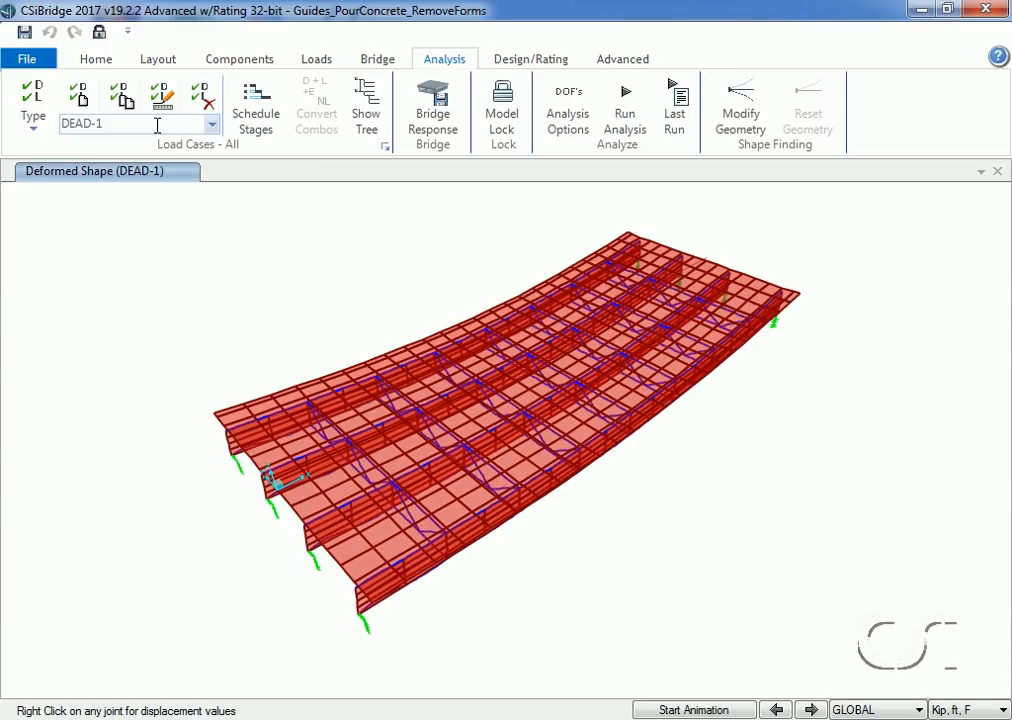
# Rotate the DEAD-1 deformed shape to a side view and read the displacements of the exterior girder's bottom midspan joint
pyautogui.click(96, 60)
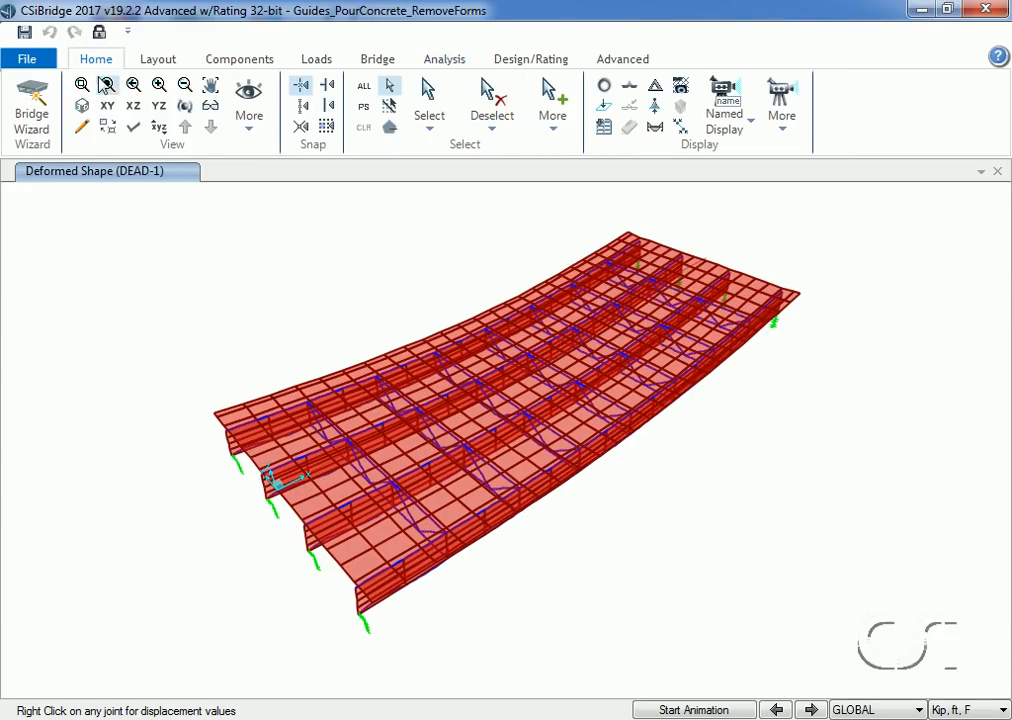
pyautogui.click(186, 110)
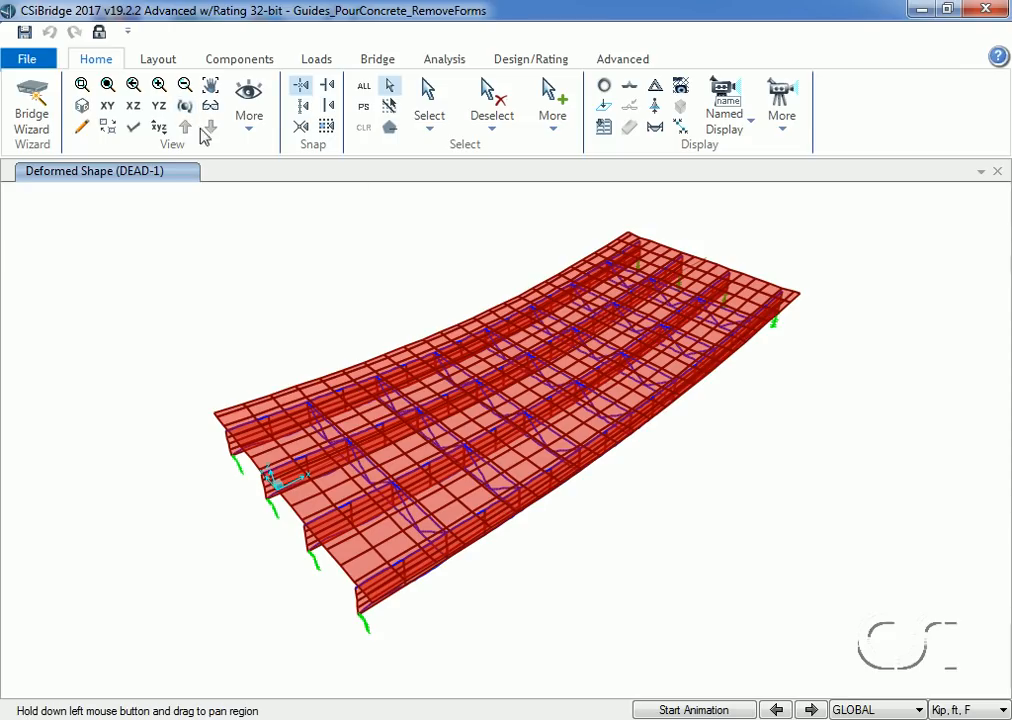
pyautogui.moveTo(614, 512)
pyautogui.mouseDown()
pyautogui.moveTo(568, 510)
pyautogui.moveTo(508, 478)
pyautogui.mouseUp()
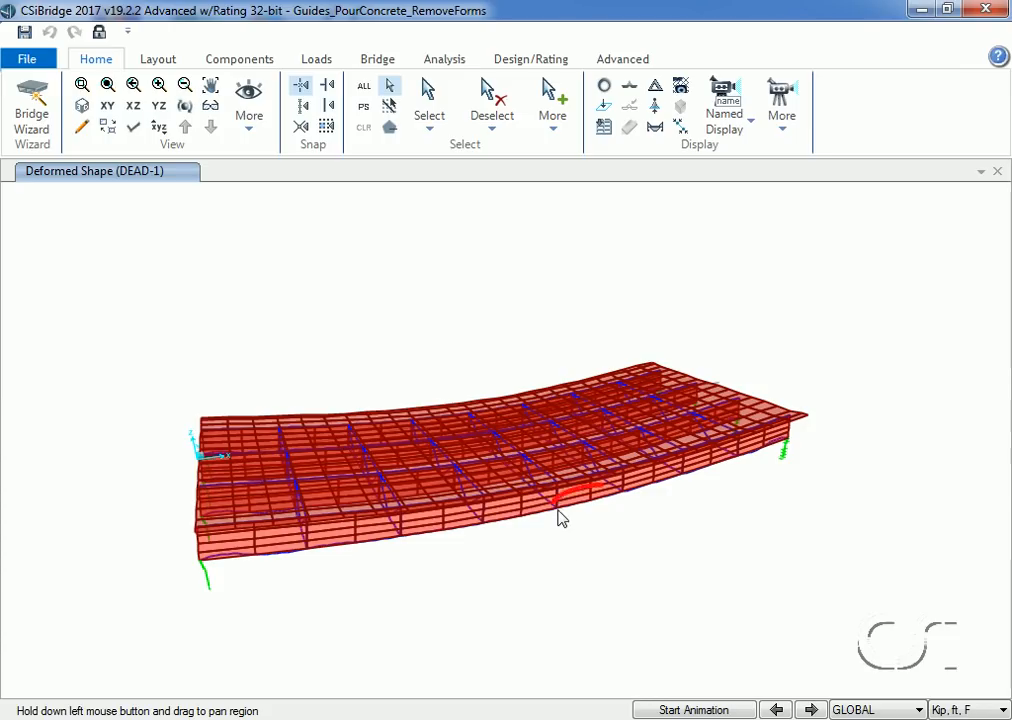
pyautogui.moveTo(560, 518)
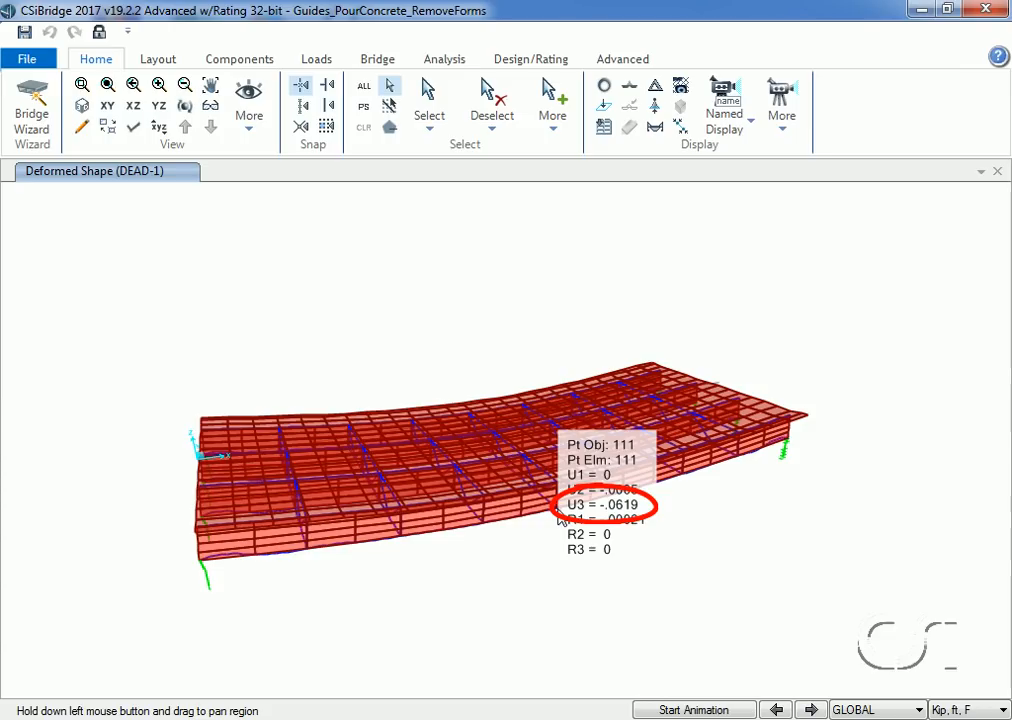
# Display the F11 resultant shell forces for DEAD-1 and check the values at the exterior girder's midspan bottom
pyautogui.click(680, 125)
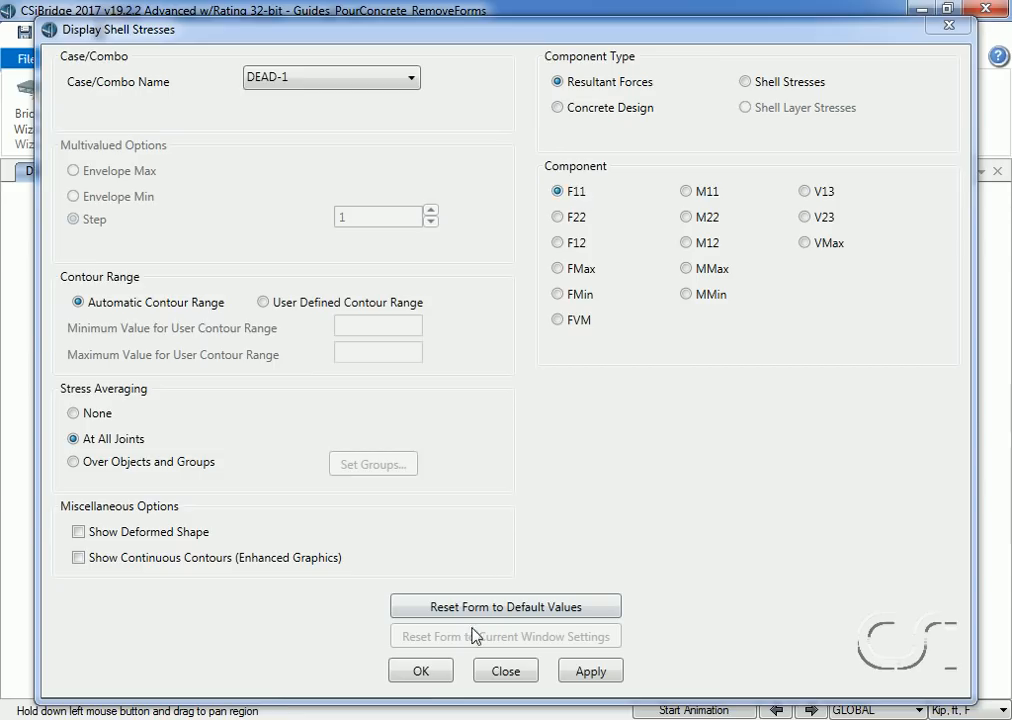
pyautogui.click(421, 671)
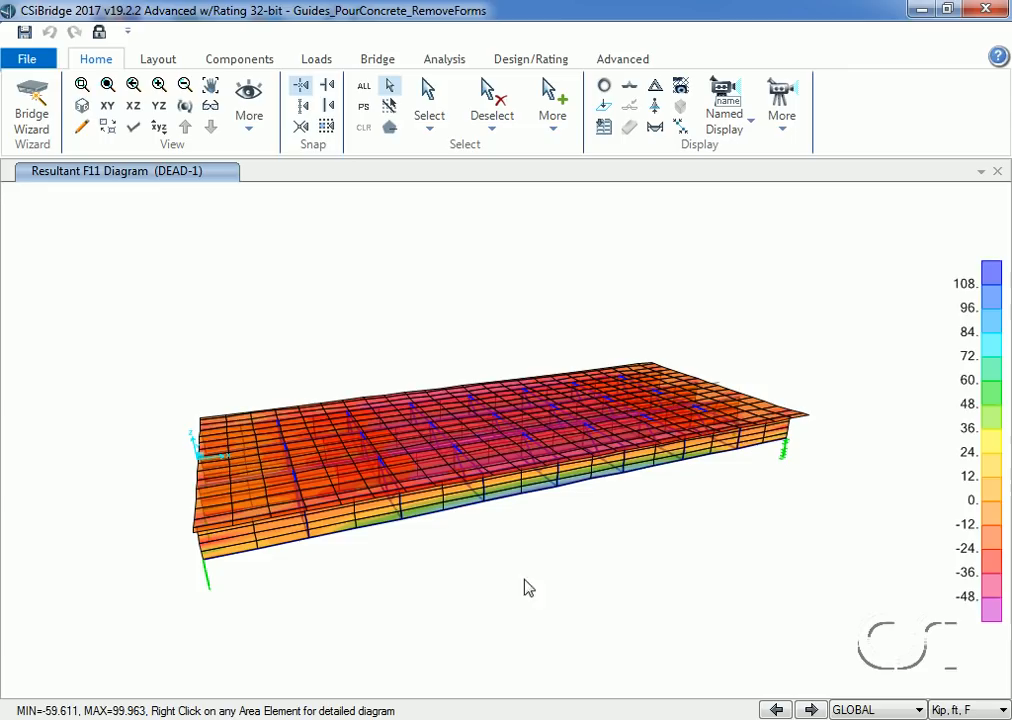
pyautogui.moveTo(558, 488)
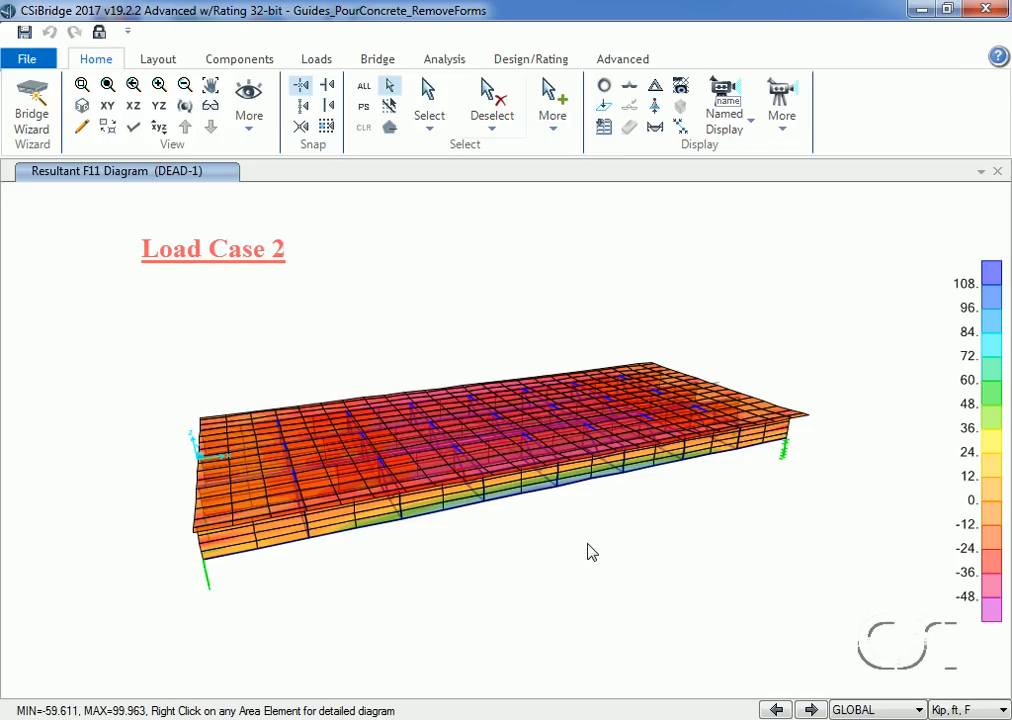
# Limit the load cases to Nonlinear Staged Construction and review the Girders, Slab Ends and Slab Middle stages of No Guides No Pours-2
pyautogui.click(459, 65)
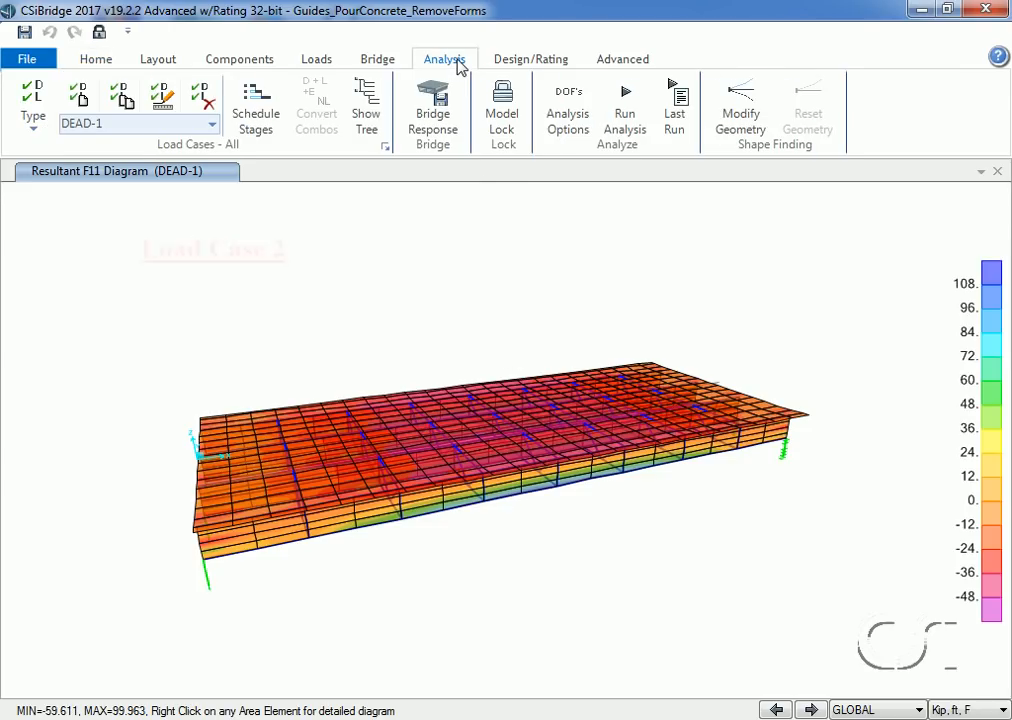
pyautogui.click(40, 124)
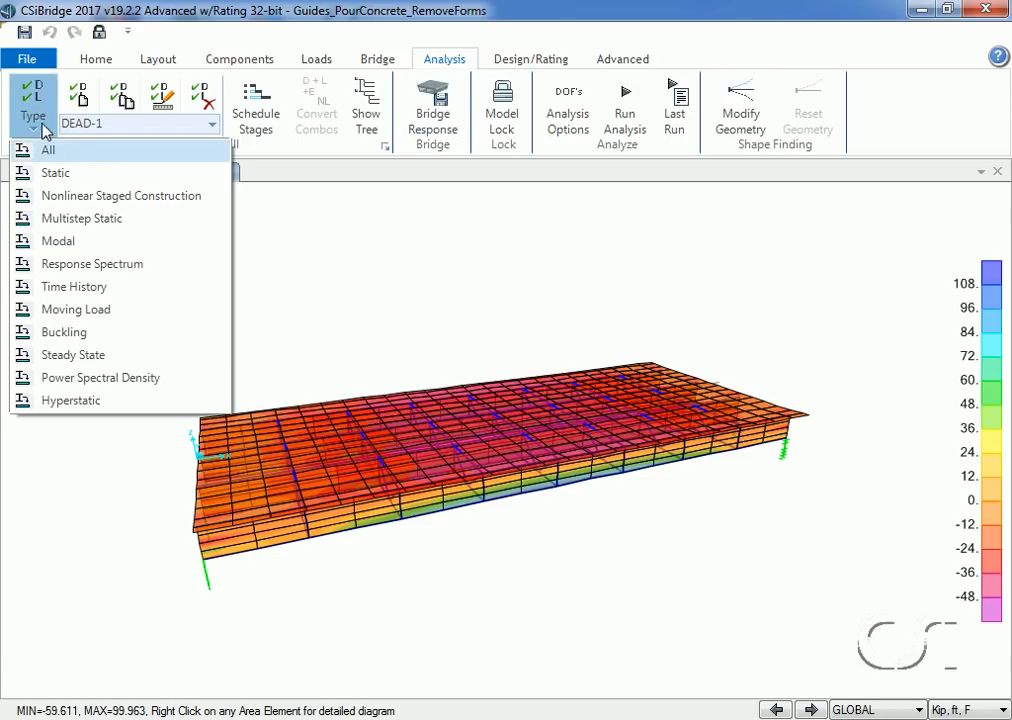
pyautogui.click(89, 198)
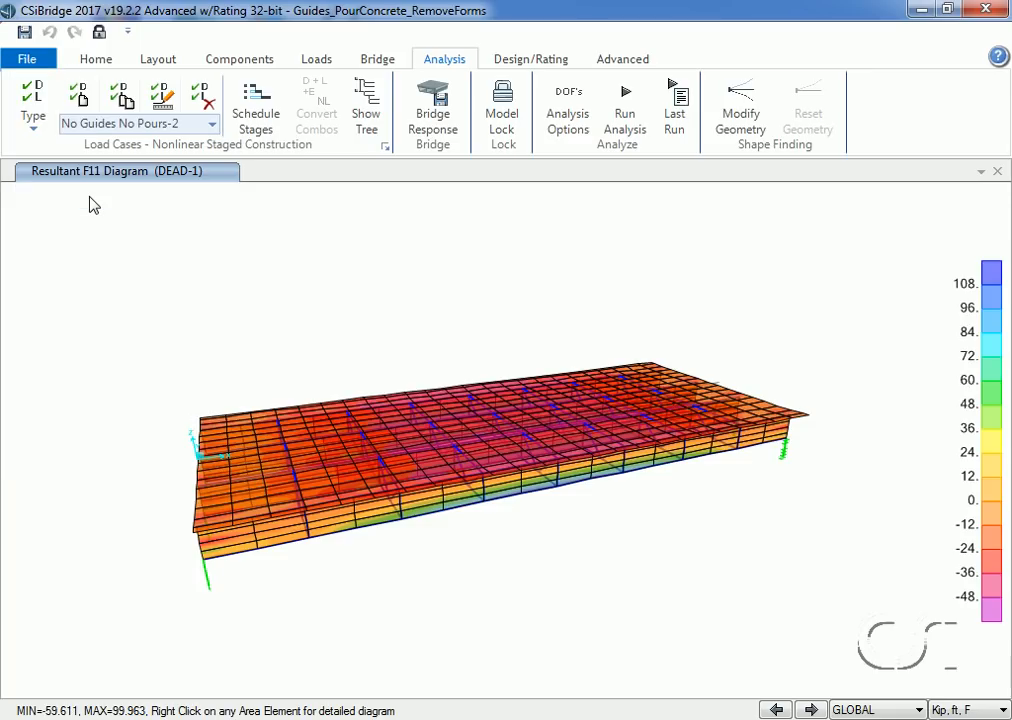
pyautogui.click(167, 106)
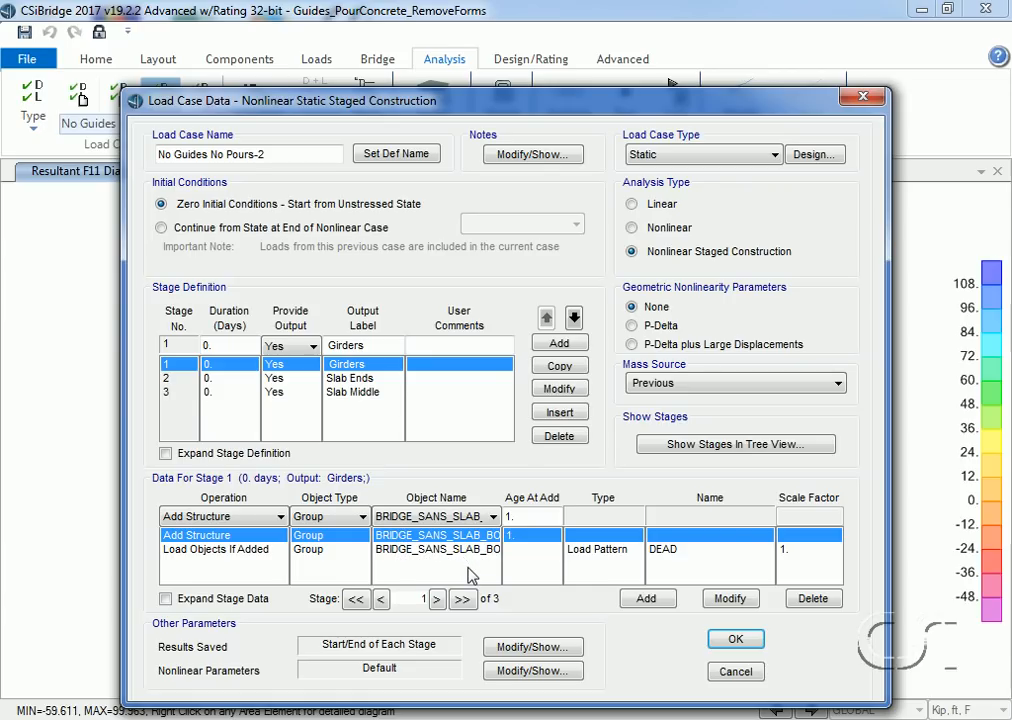
pyautogui.click(336, 381)
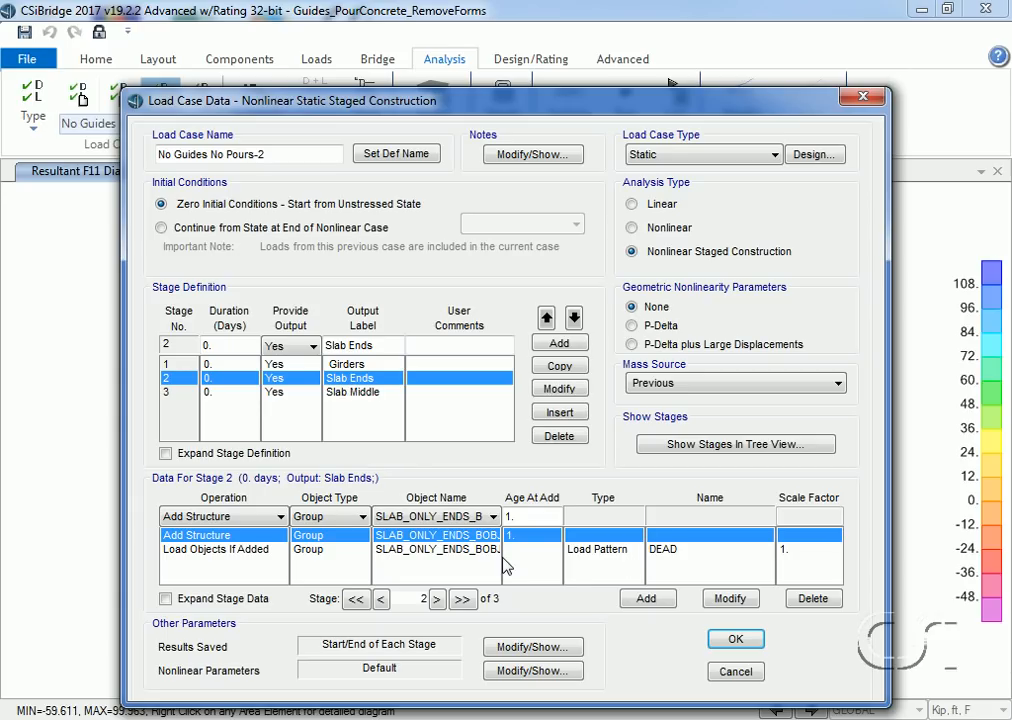
pyautogui.click(352, 392)
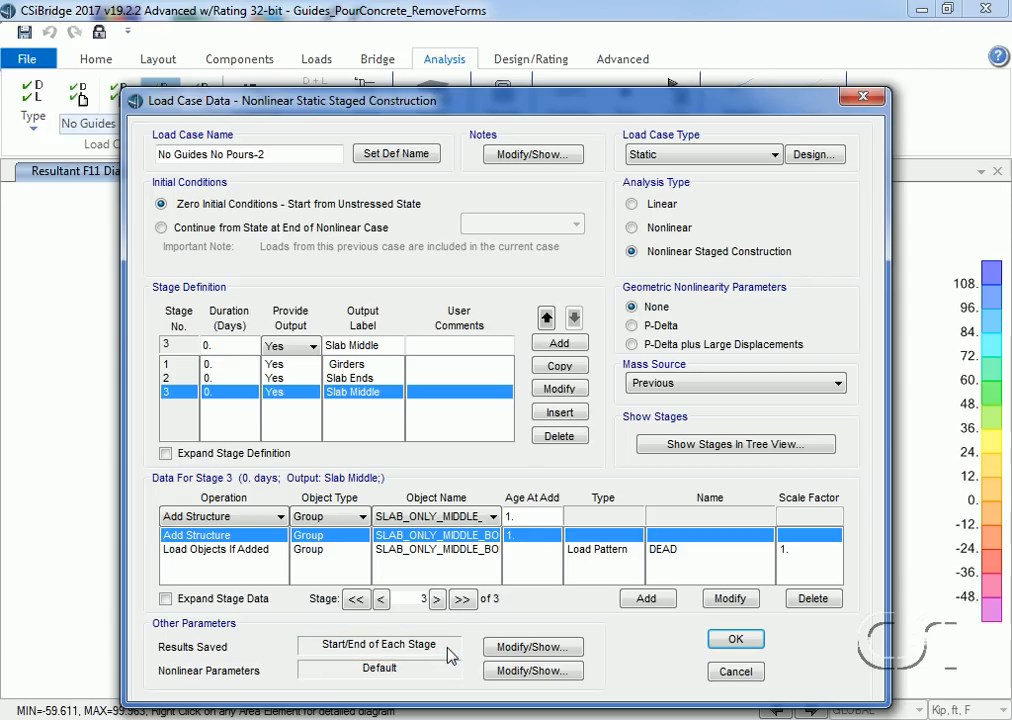
pyautogui.click(735, 671)
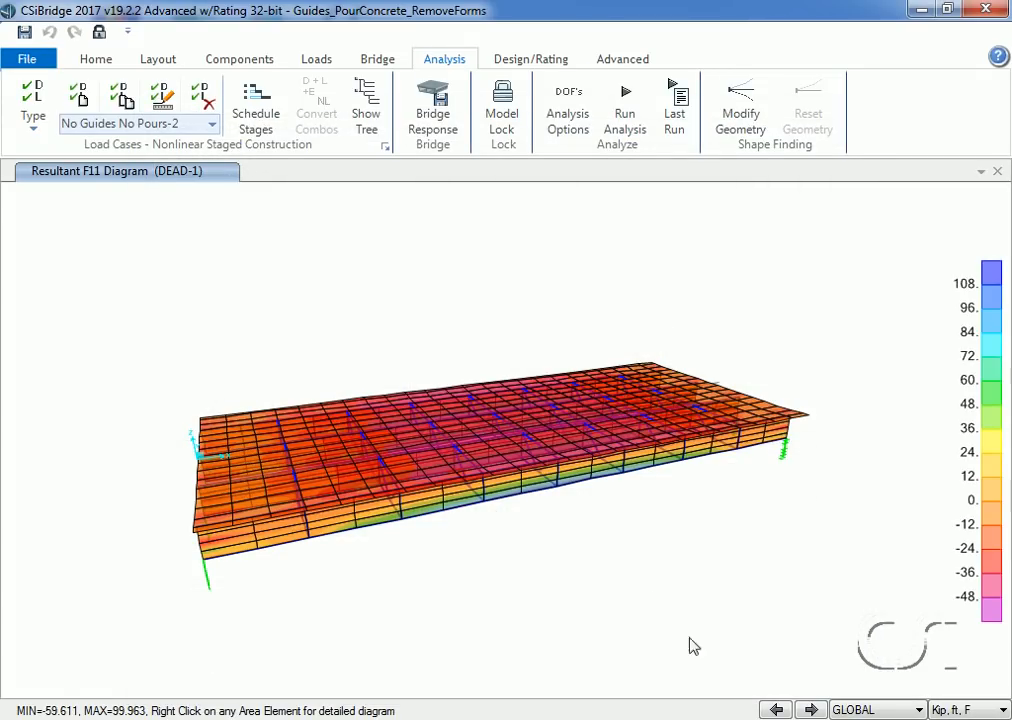
# Set the No Guides No Pours-2 load case to run and run the analysis
pyautogui.click(622, 113)
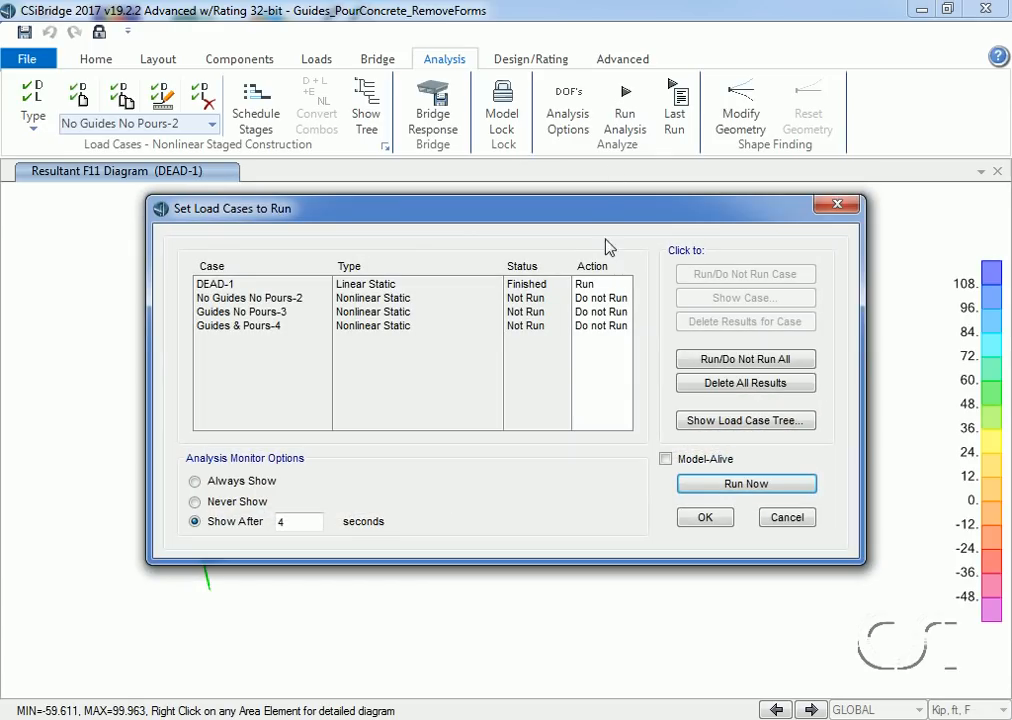
pyautogui.click(606, 298)
pyautogui.click(731, 275)
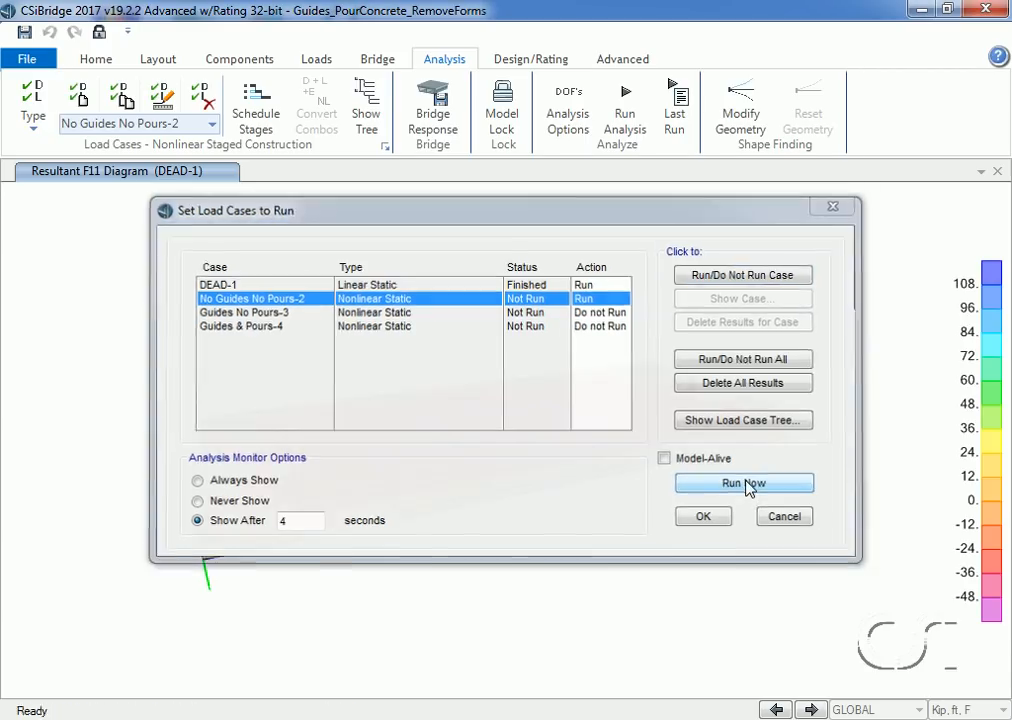
pyautogui.click(746, 485)
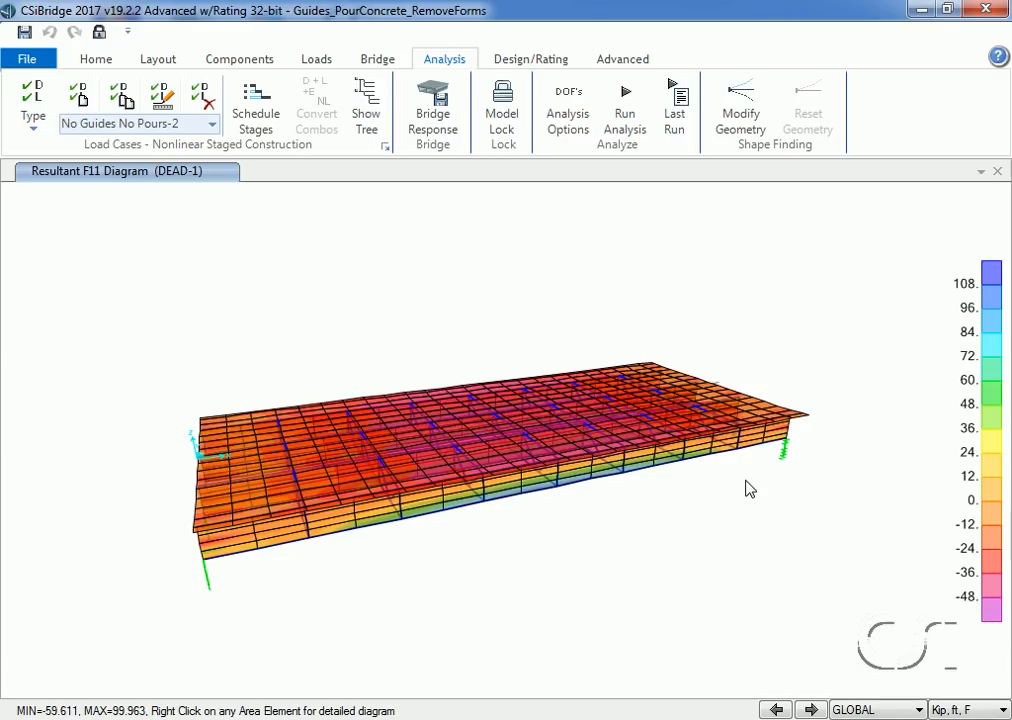
# Display the deformed shape of the No Guides No Pours-2 load case at step 0, Girders - 0
pyautogui.click(96, 60)
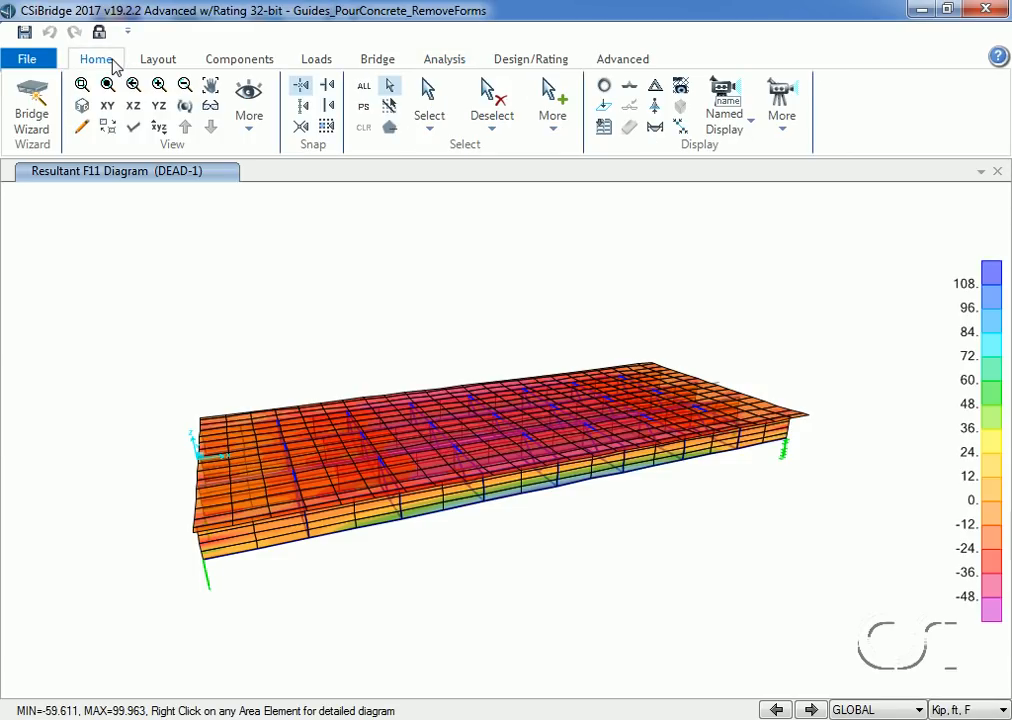
pyautogui.click(655, 91)
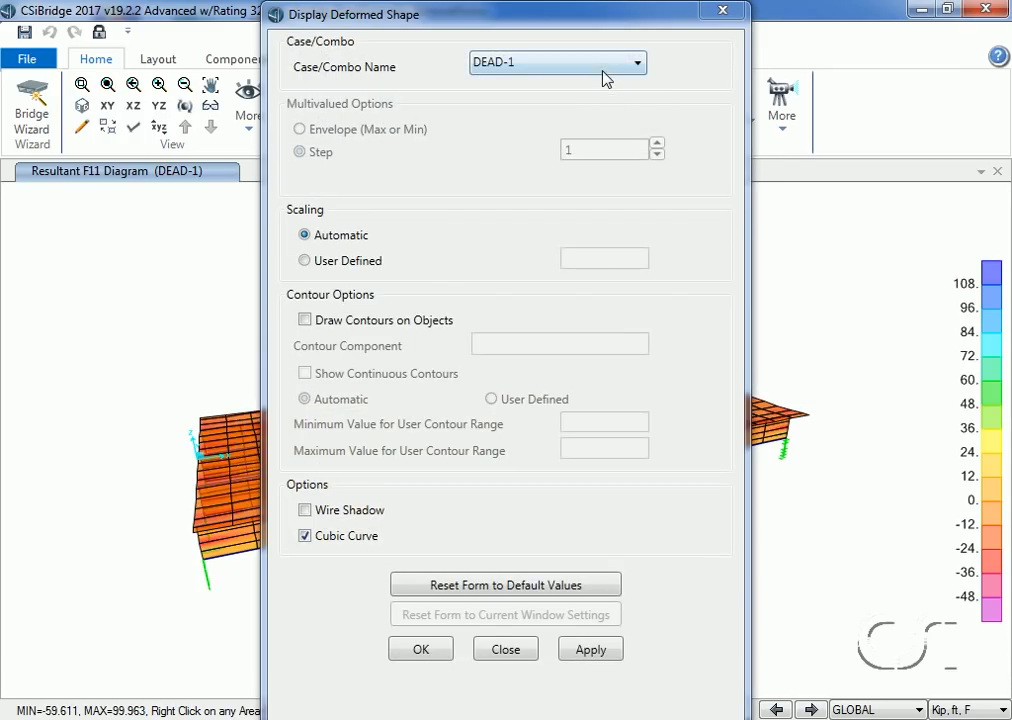
pyautogui.click(601, 66)
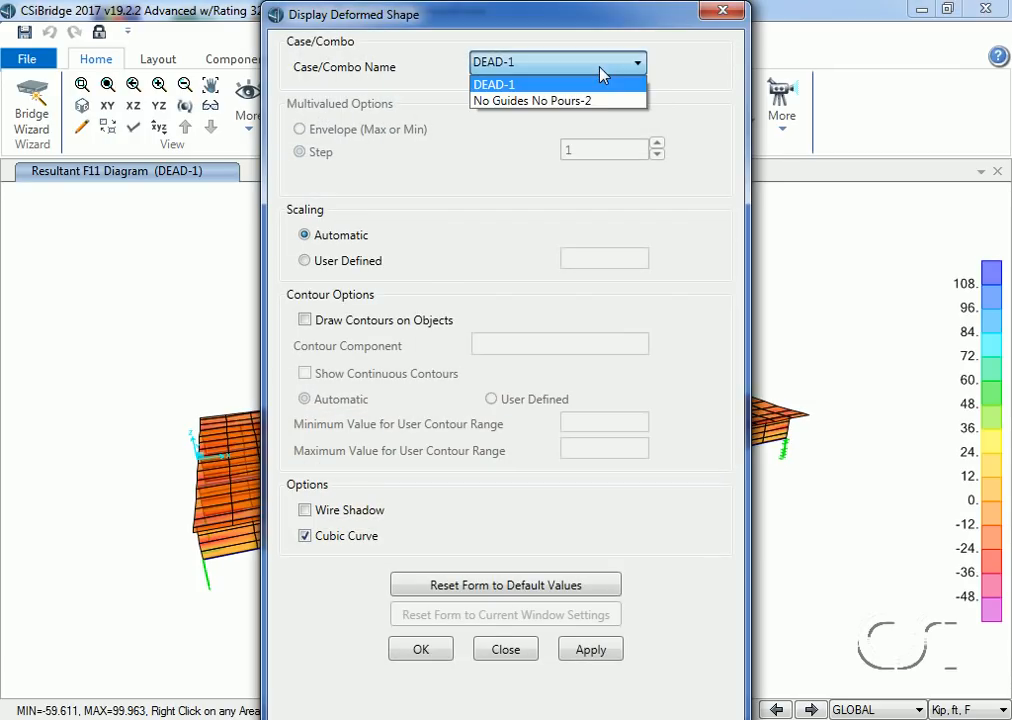
pyautogui.click(541, 100)
pyautogui.click(656, 143)
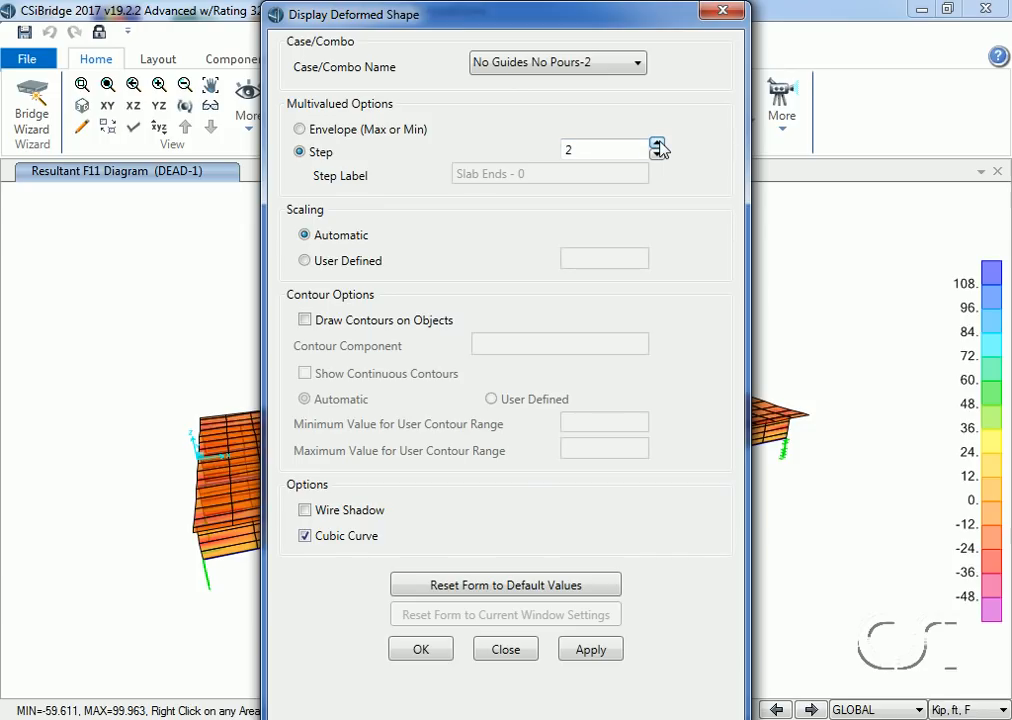
pyautogui.click(656, 155)
pyautogui.click(656, 155)
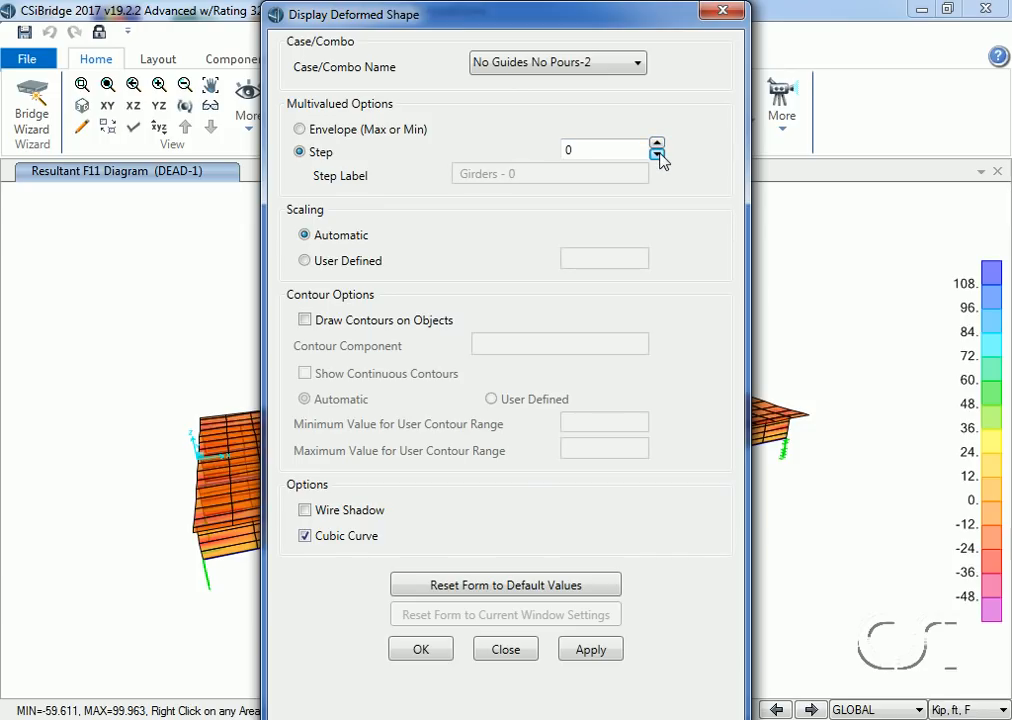
pyautogui.click(425, 649)
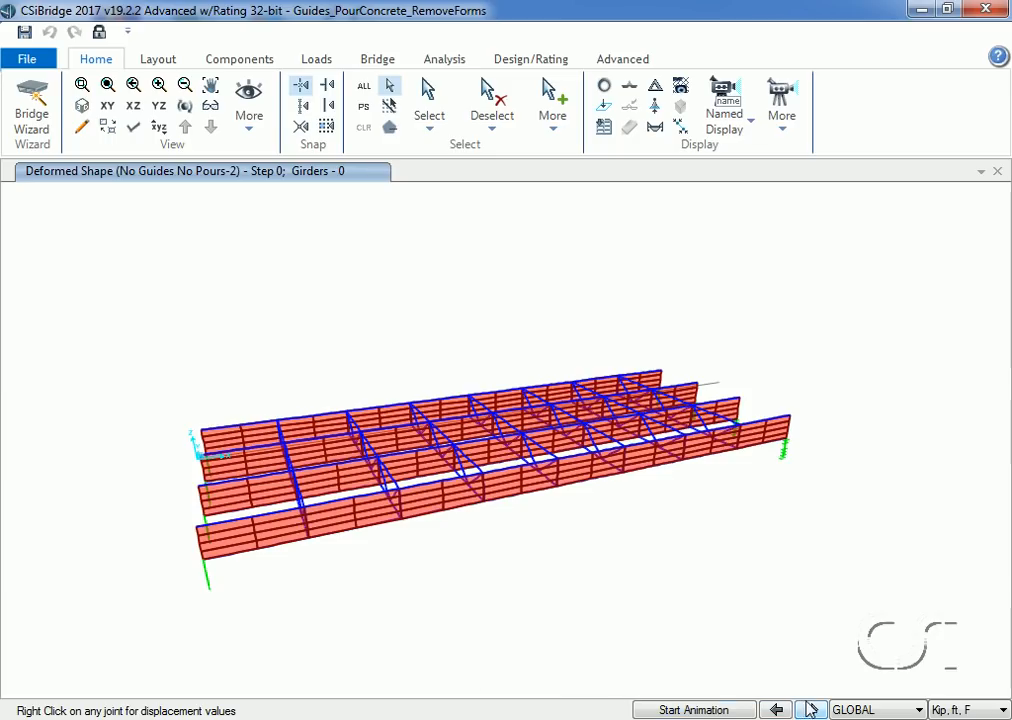
# Advance the deformed shape through step 1 to step 2, Slab Ends - 0, and read the displacements at the slab end corner and the girder joint below
pyautogui.click(811, 709)
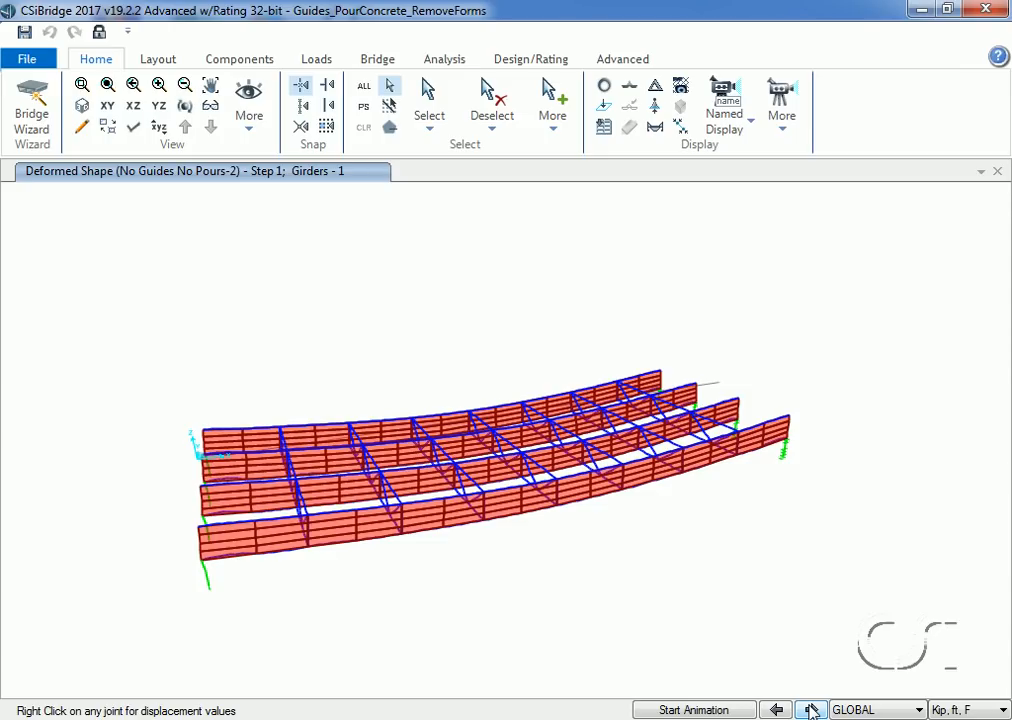
pyautogui.click(811, 709)
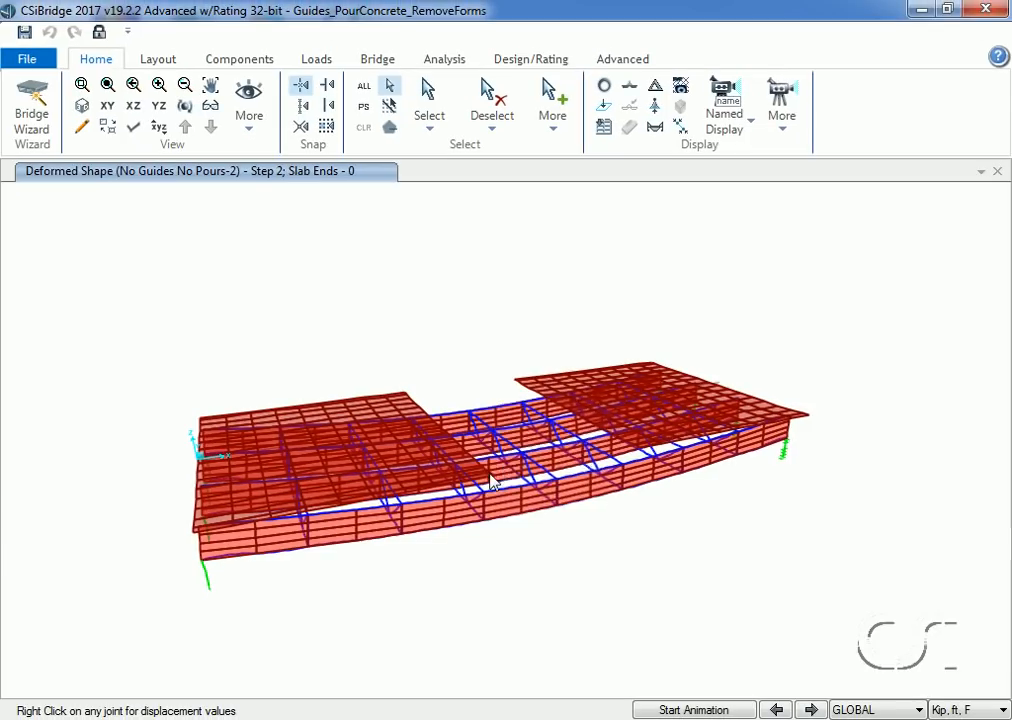
pyautogui.rightClick(492, 482)
pyautogui.rightClick(497, 484)
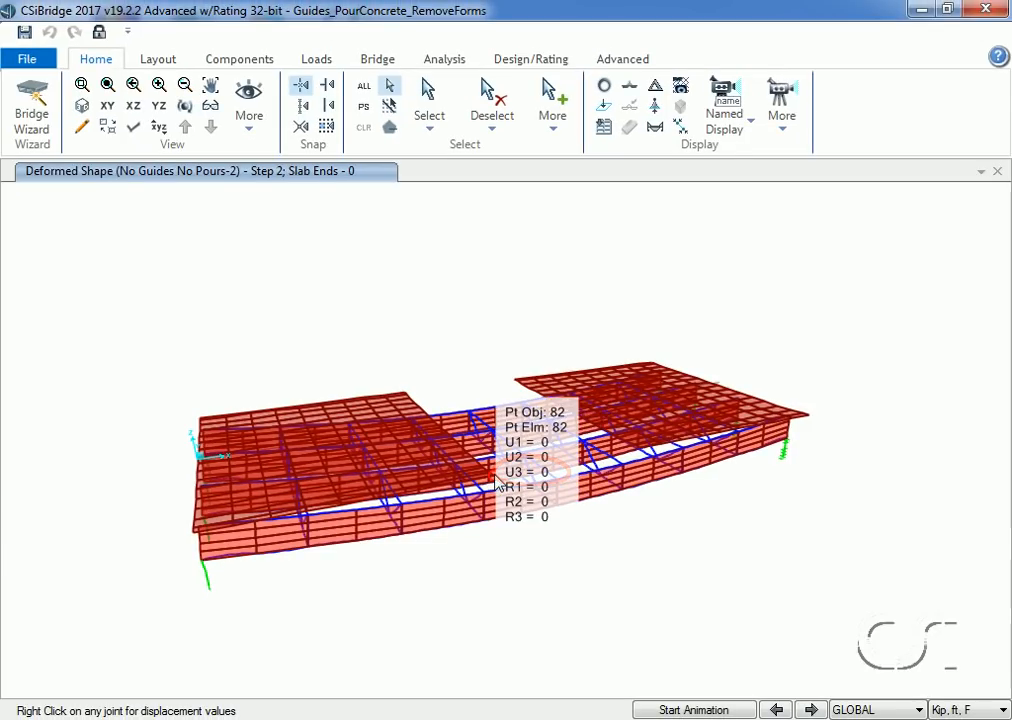
pyautogui.rightClick(483, 520)
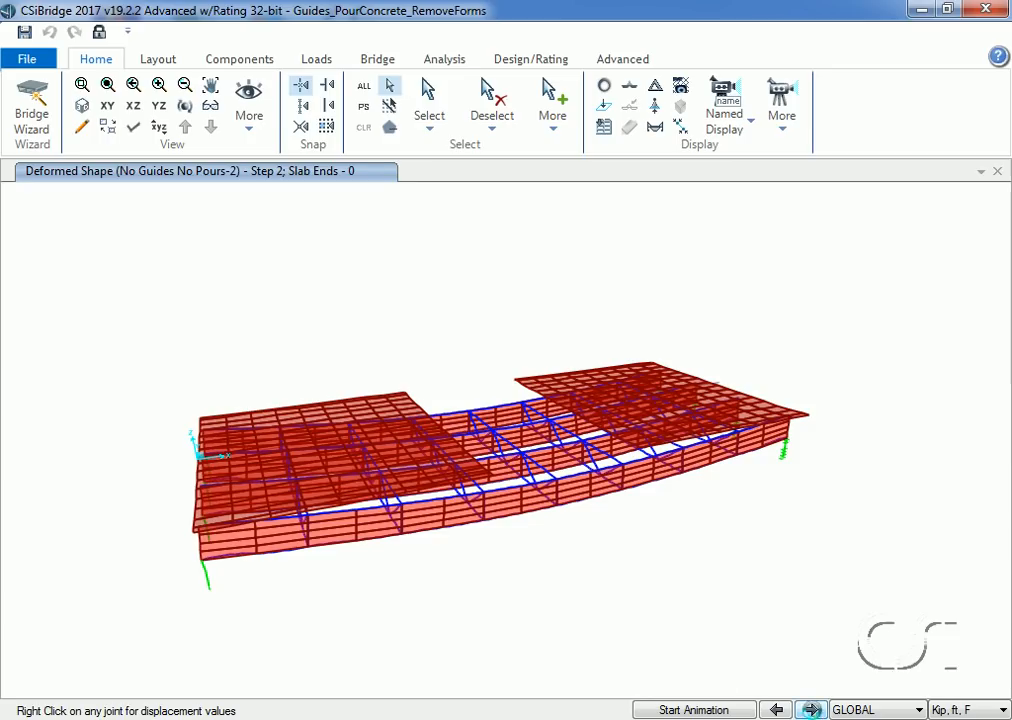
# Advance the deformed shape to step 3, Slab Ends - 1, and read the displacements at the same slab corner and girder joint
pyautogui.click(811, 709)
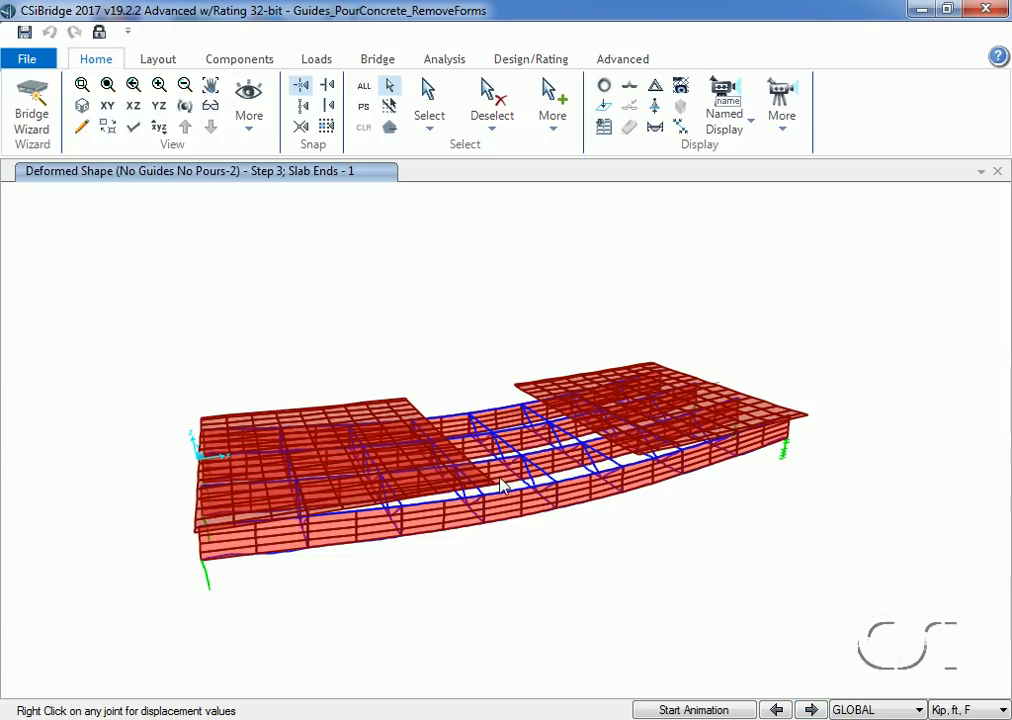
pyautogui.moveTo(499, 490)
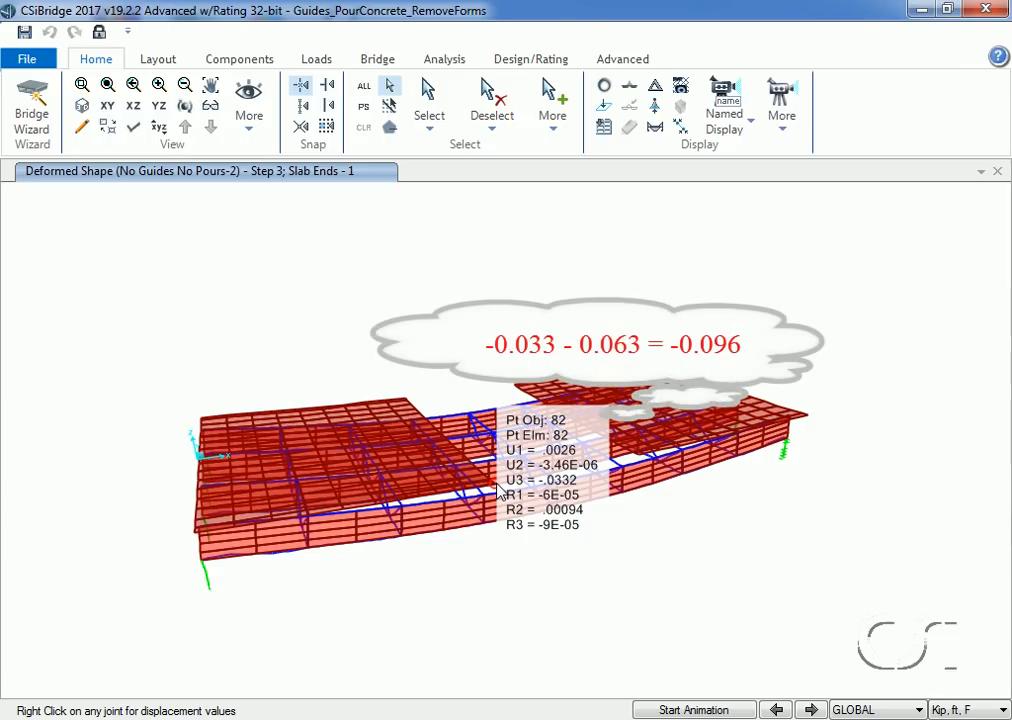
pyautogui.rightClick(487, 532)
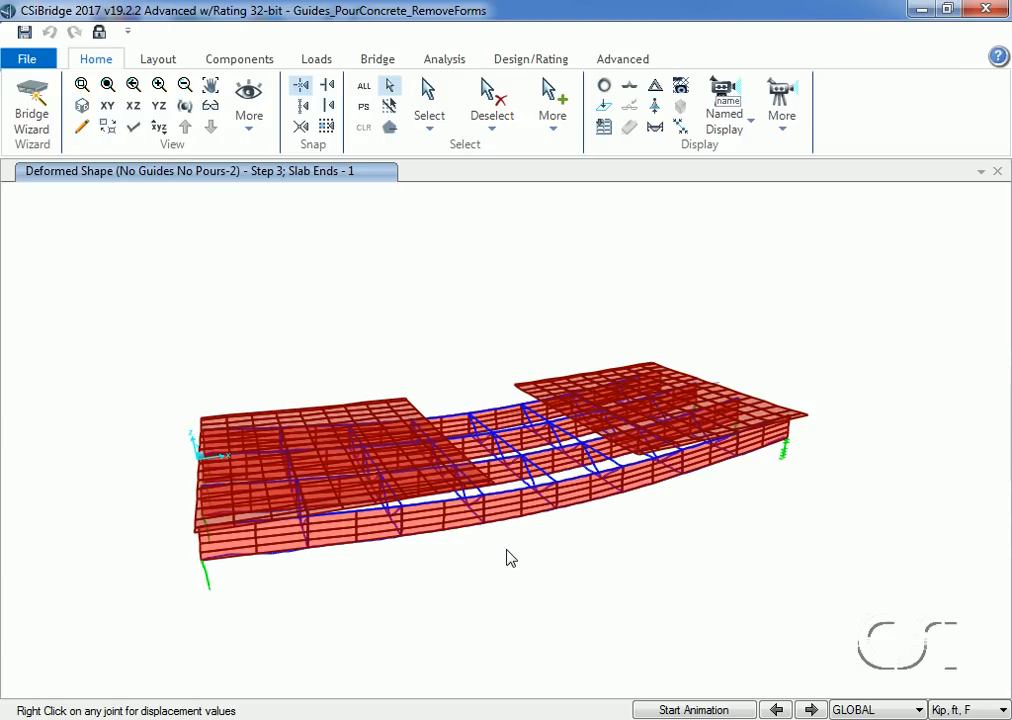
# Advance the deformed shape to step 5, Slab Middle - 1, and read the displacements of the exterior girder's bottom midspan joint
pyautogui.click(811, 710)
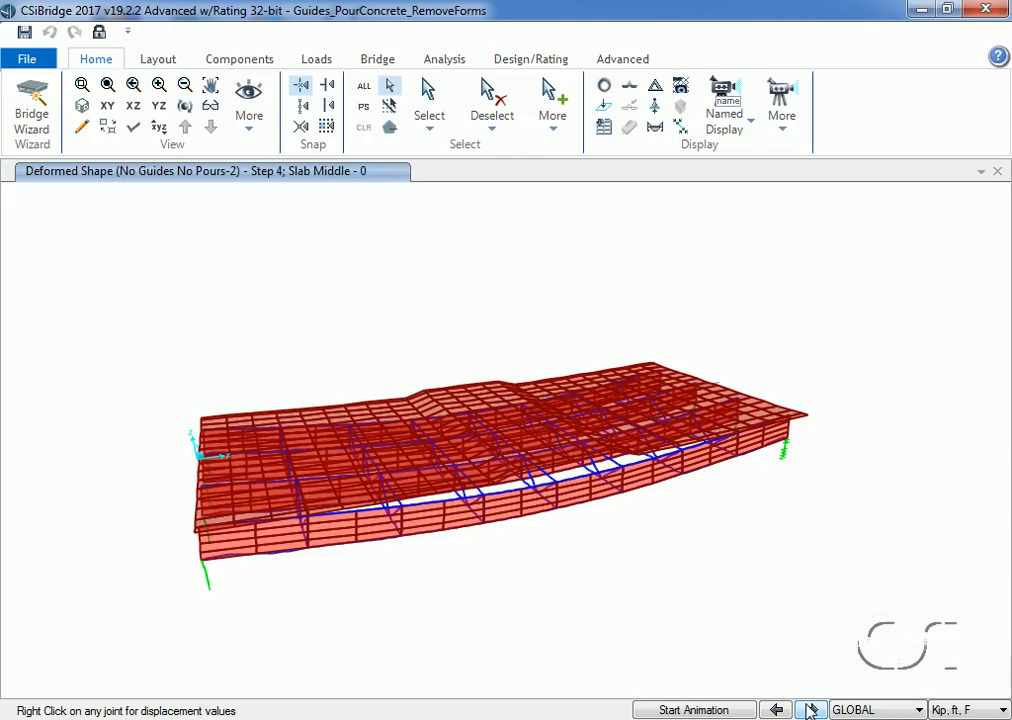
pyautogui.click(811, 710)
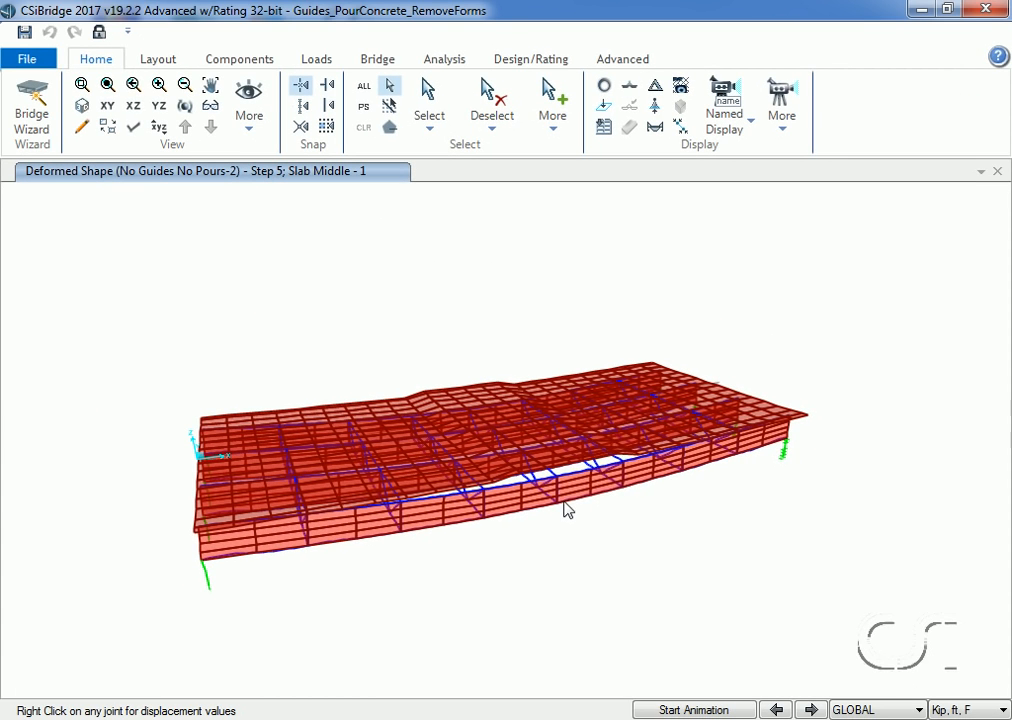
pyautogui.rightClick(557, 509)
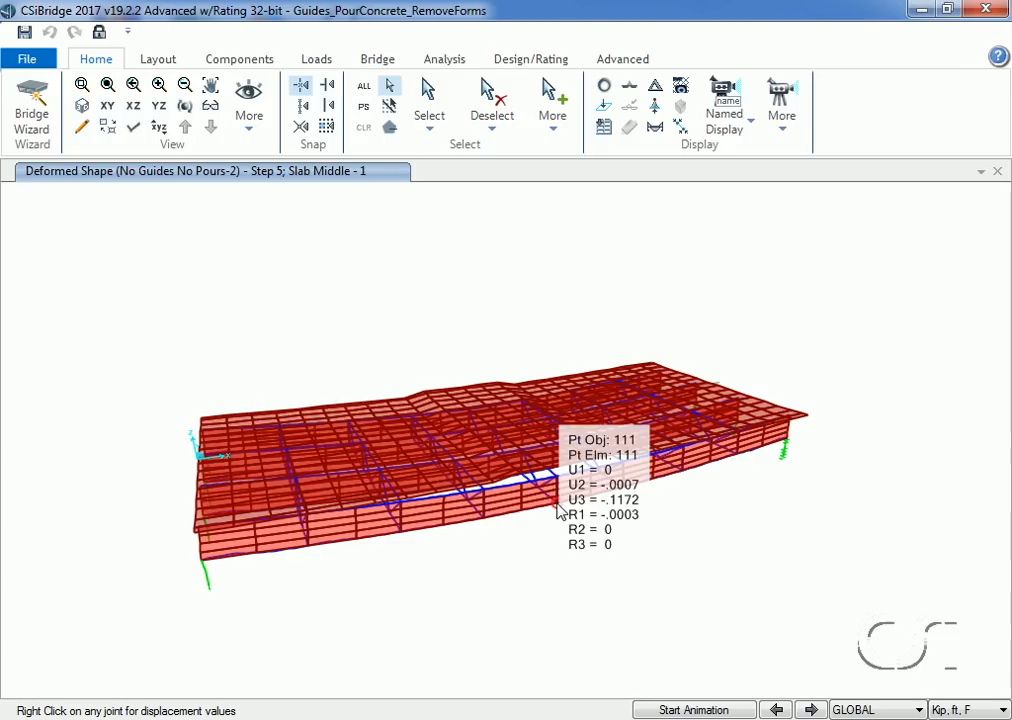
# Display the F11 resultant shell forces for No Guides No Pours-2 at step 5 and check the values at the exterior girder's midspan bottom
pyautogui.click(682, 90)
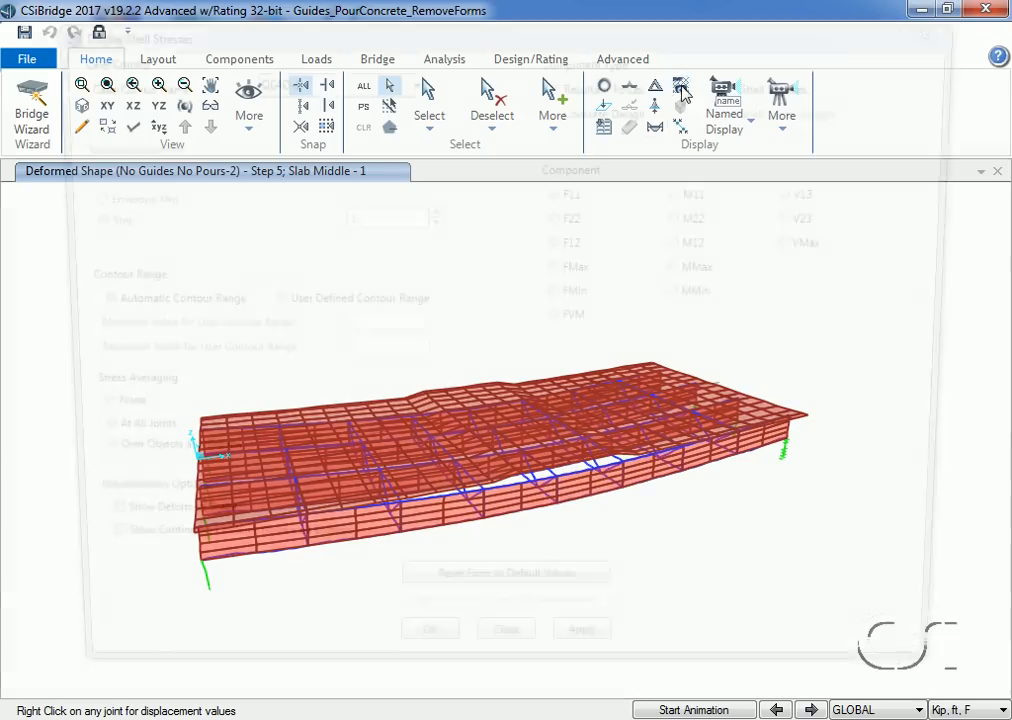
pyautogui.click(408, 77)
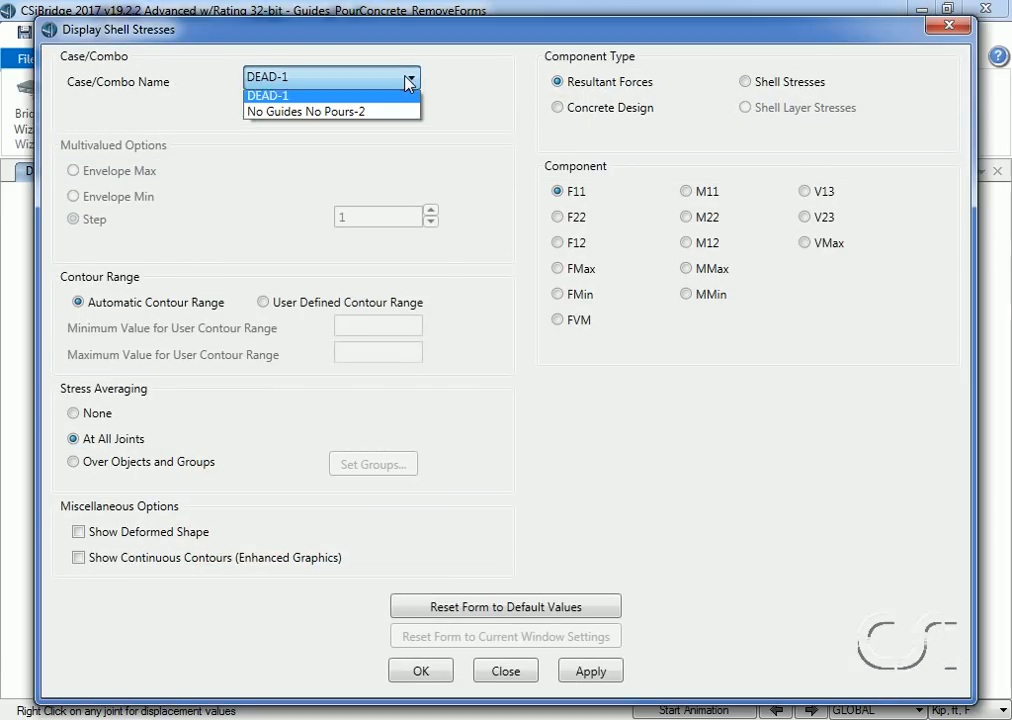
pyautogui.click(370, 114)
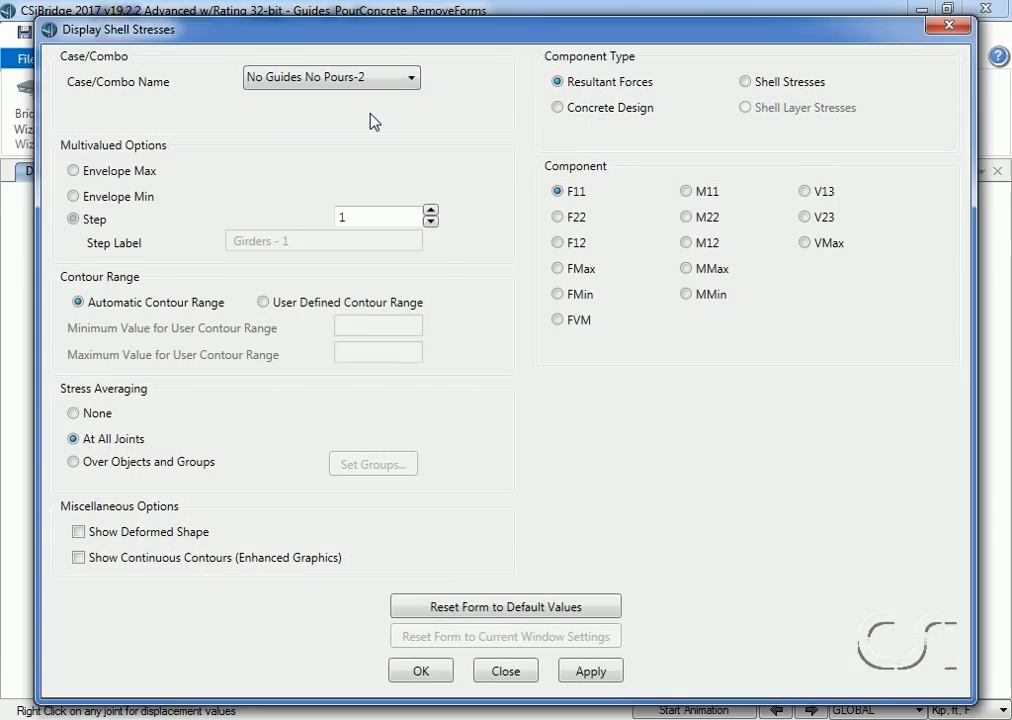
pyautogui.click(430, 211)
pyautogui.click(430, 211)
pyautogui.click(430, 211)
pyautogui.click(430, 211)
pyautogui.click(436, 672)
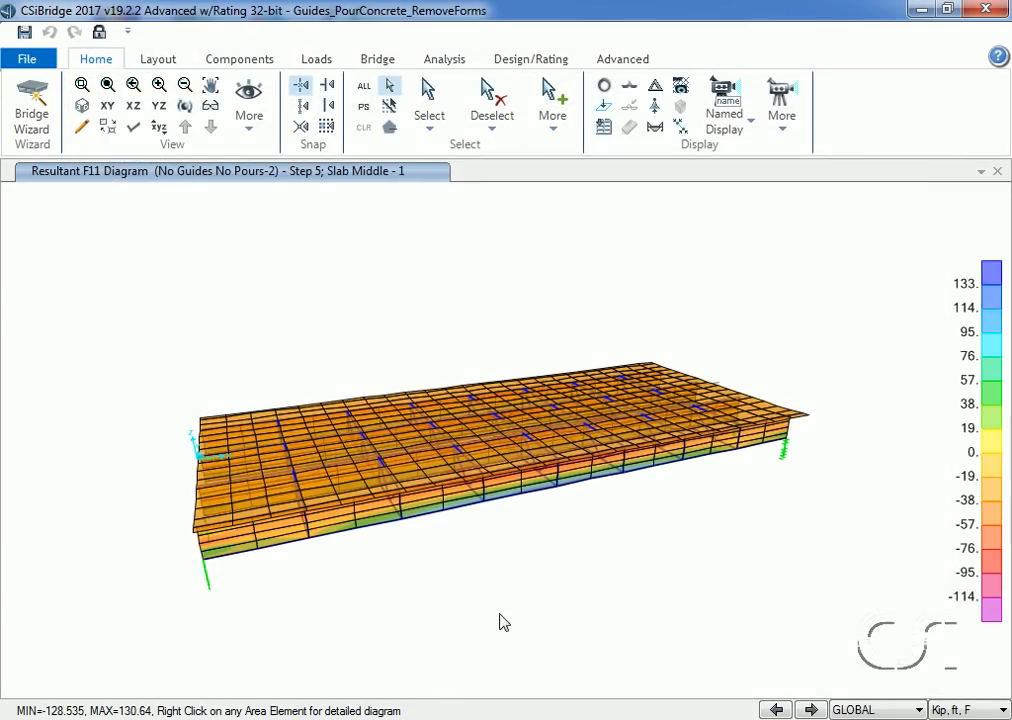
pyautogui.moveTo(558, 492)
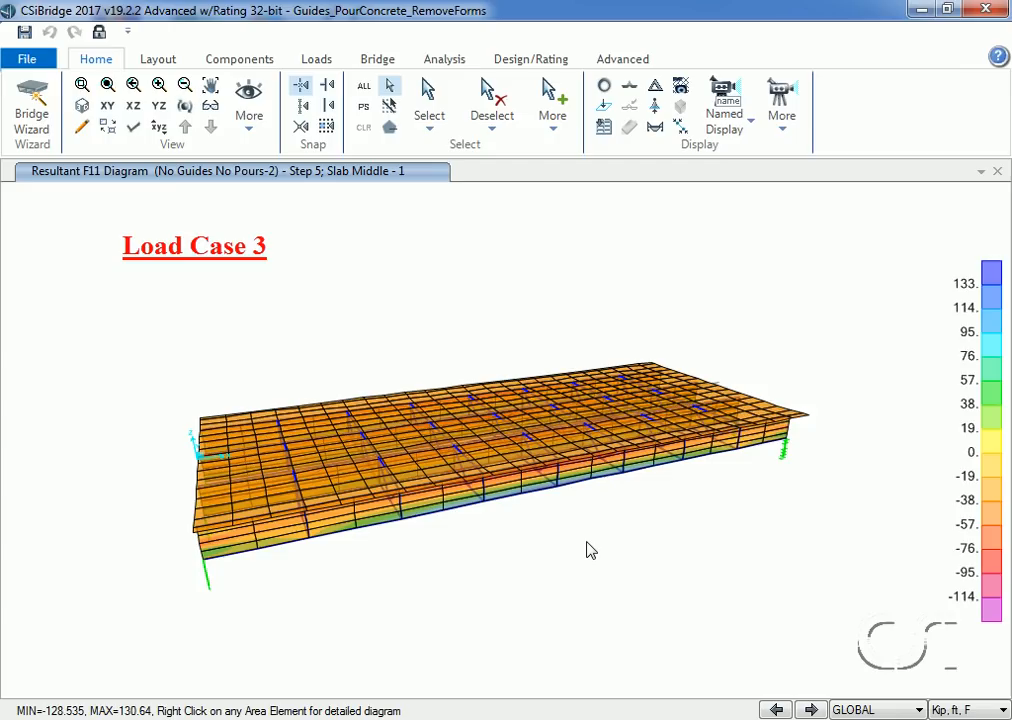
# Open the Guides No Pours-3 load case and review its Guides, Girders, Slab Ends and Slab Middle stages without changing it
pyautogui.click(441, 62)
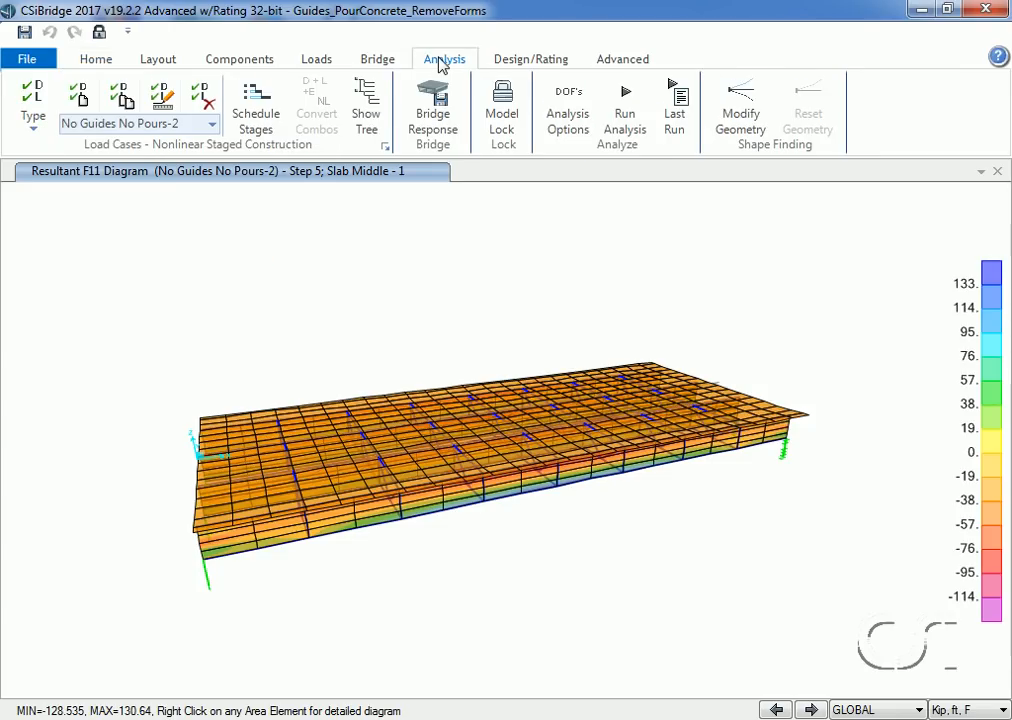
pyautogui.click(211, 124)
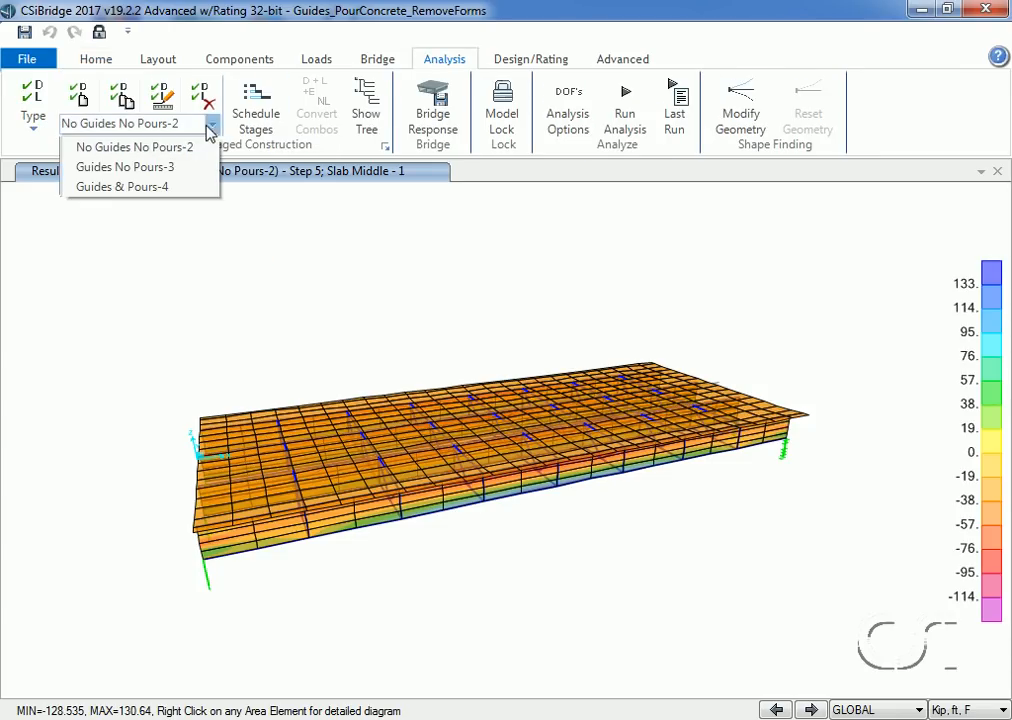
pyautogui.click(135, 167)
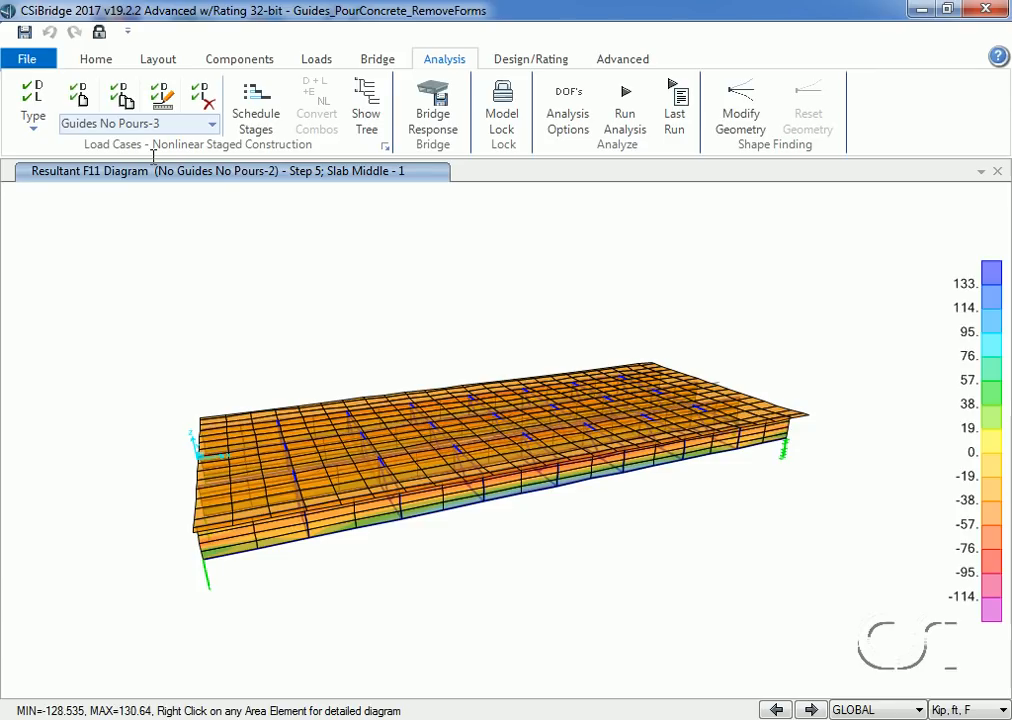
pyautogui.click(163, 97)
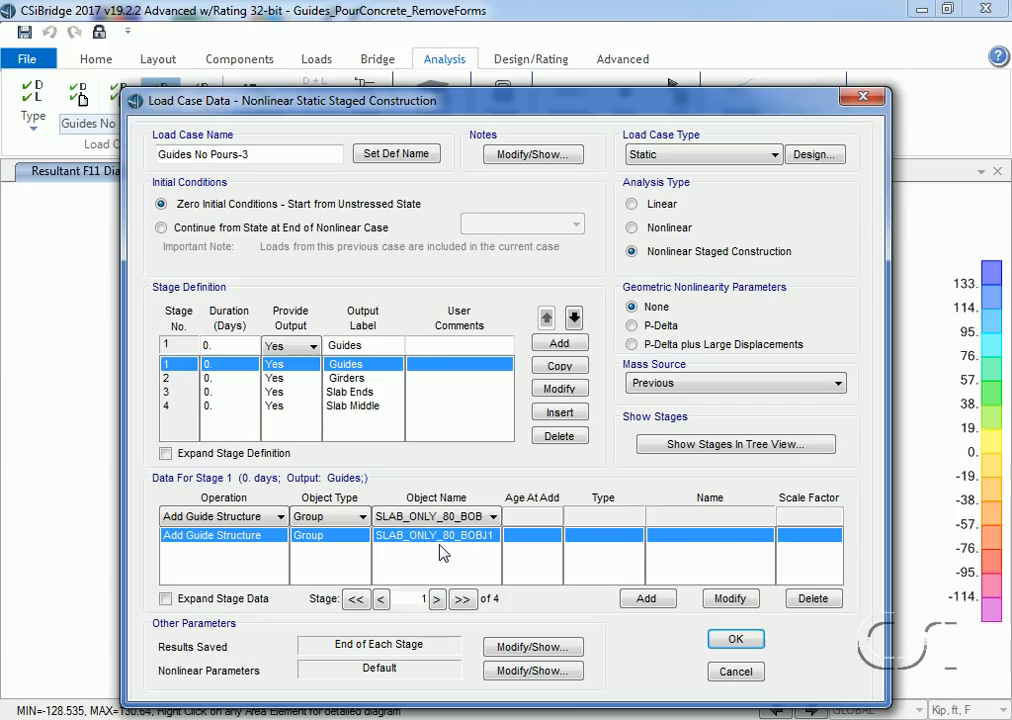
pyautogui.click(381, 380)
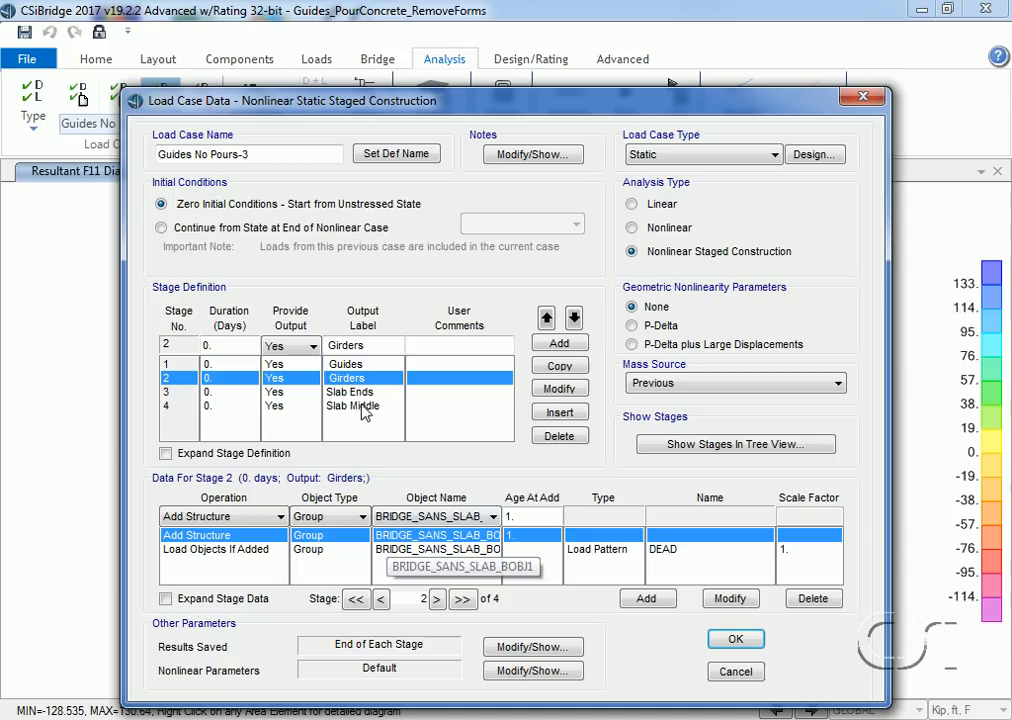
pyautogui.click(362, 393)
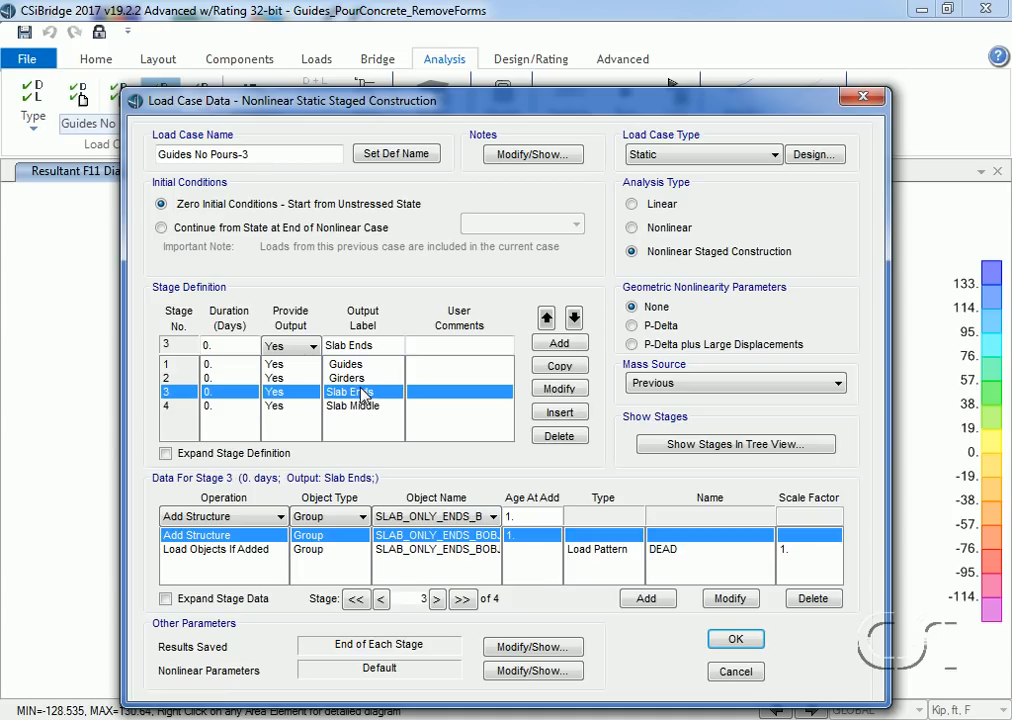
pyautogui.click(416, 550)
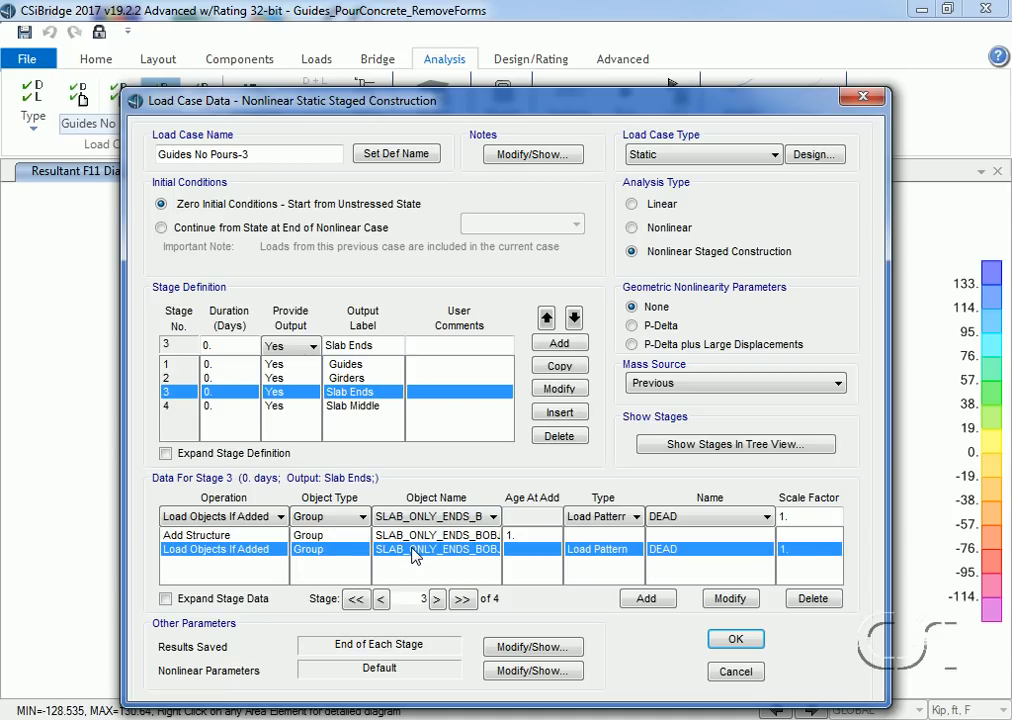
pyautogui.click(362, 407)
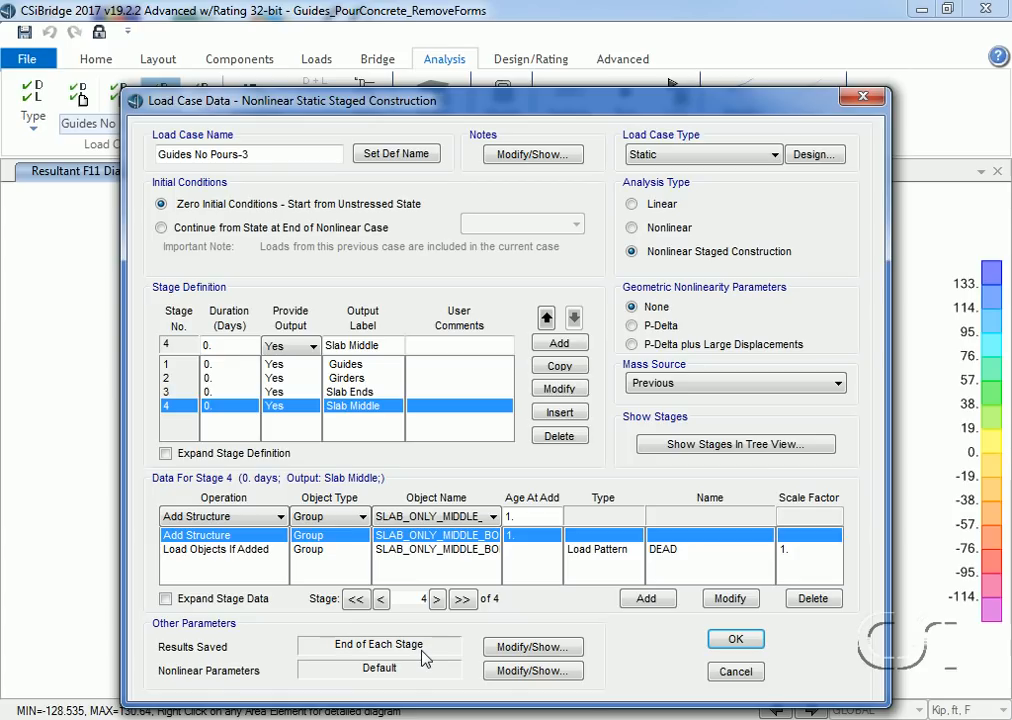
pyautogui.click(735, 672)
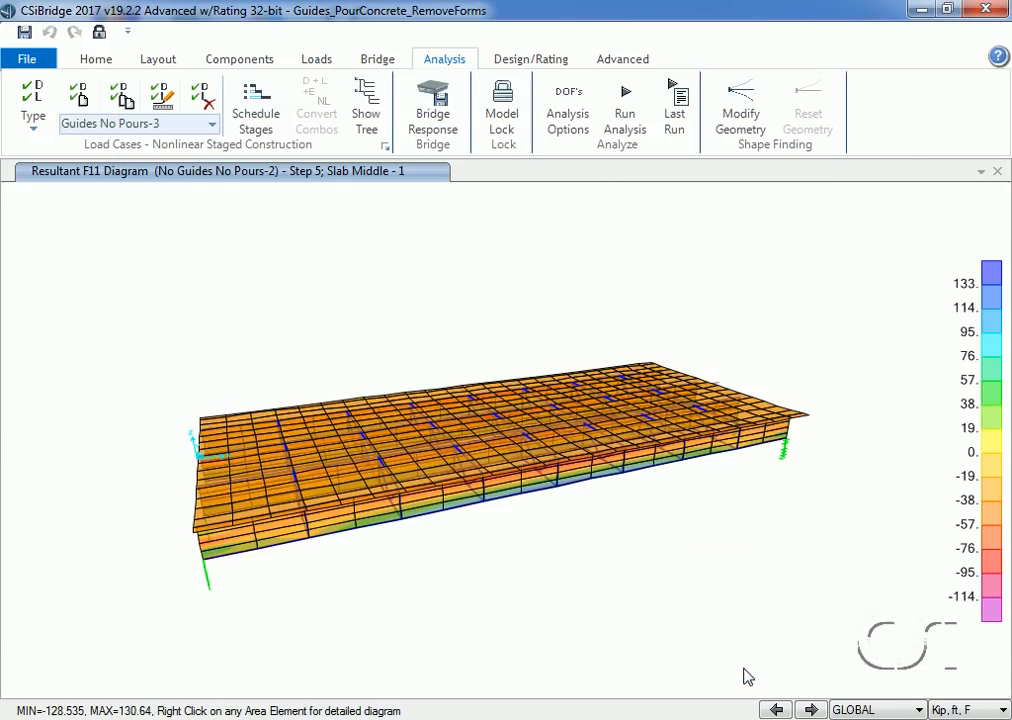
# Set the Guides No Pours-3 load case to run and run the analysis
pyautogui.click(625, 105)
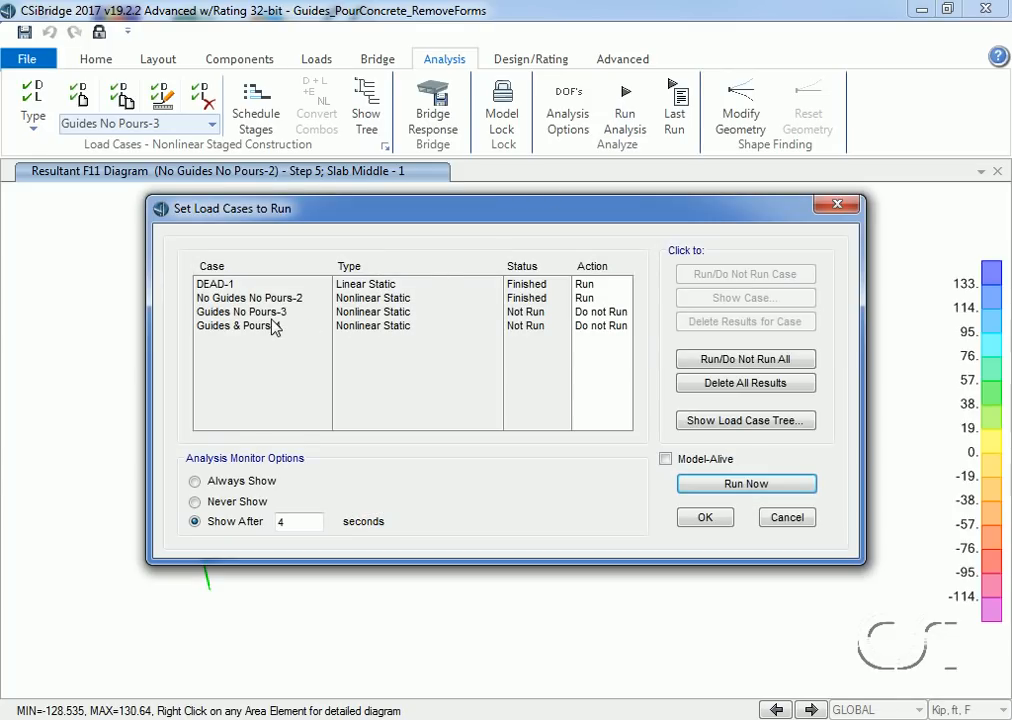
pyautogui.click(583, 313)
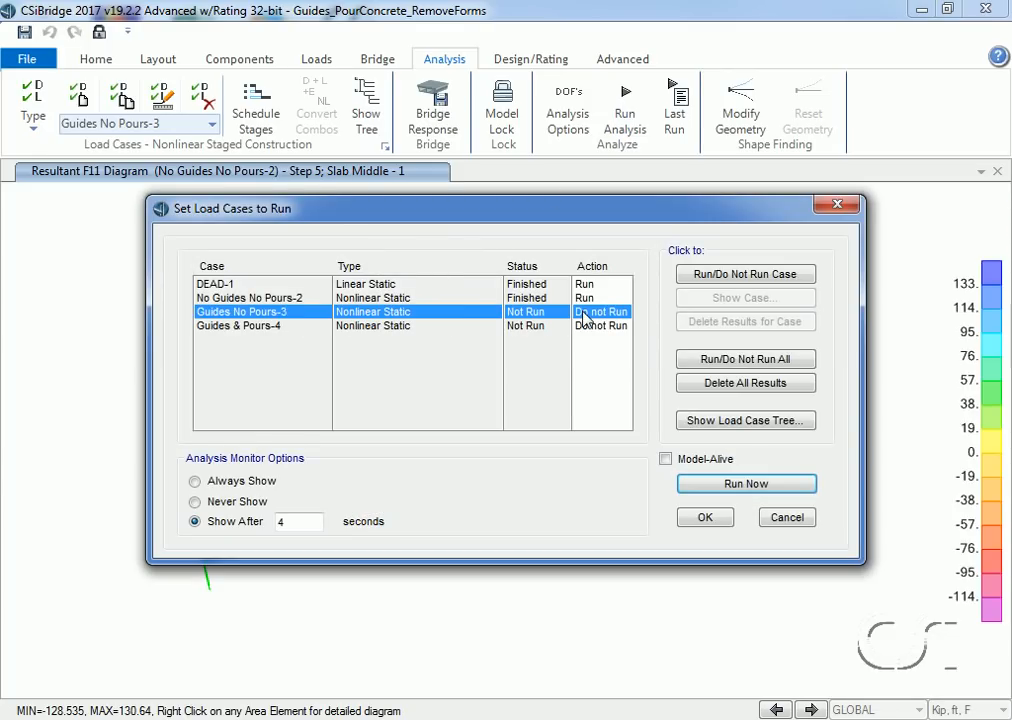
pyautogui.click(710, 280)
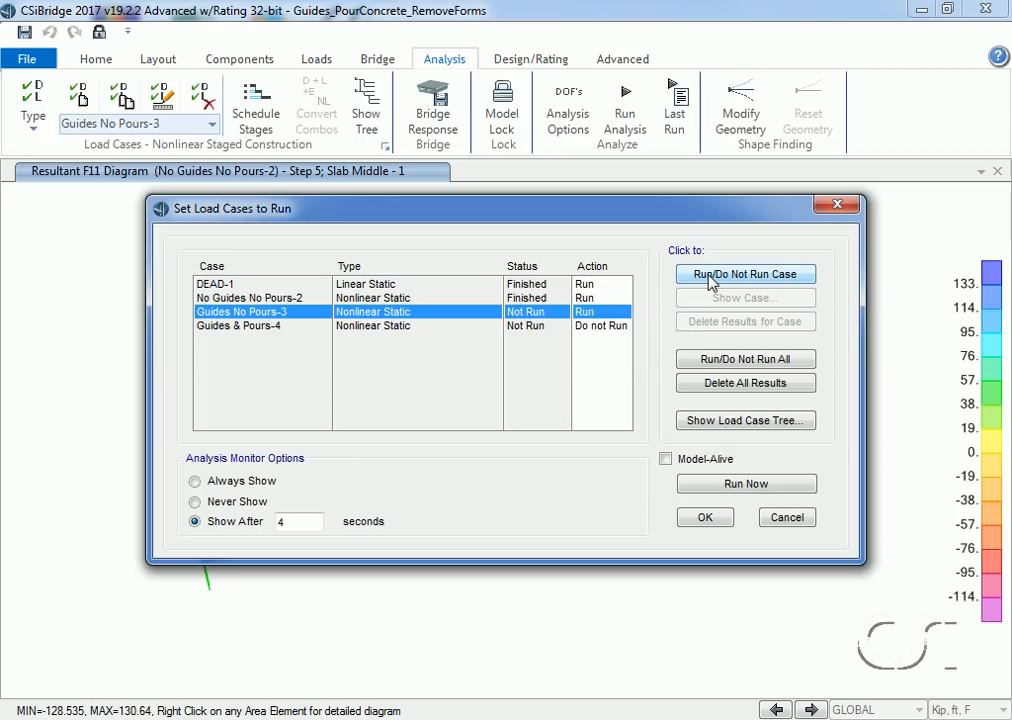
pyautogui.click(743, 484)
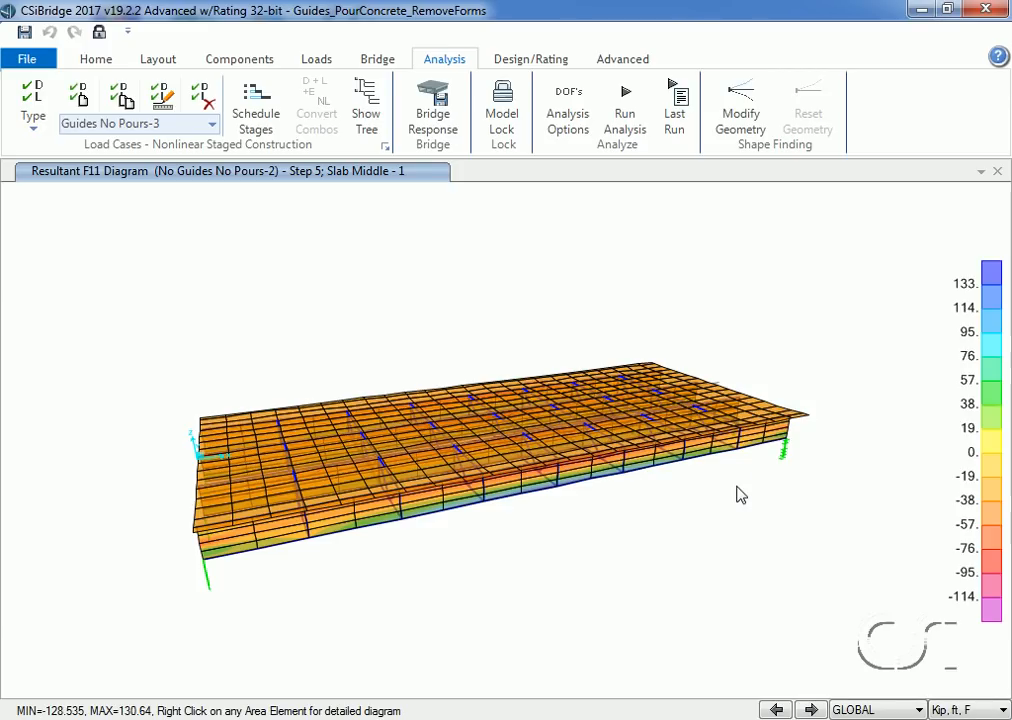
# Display the deformed shape for the Guides No Pours-3 load case at step 1, Guides - 1
pyautogui.click(96, 60)
pyautogui.click(656, 90)
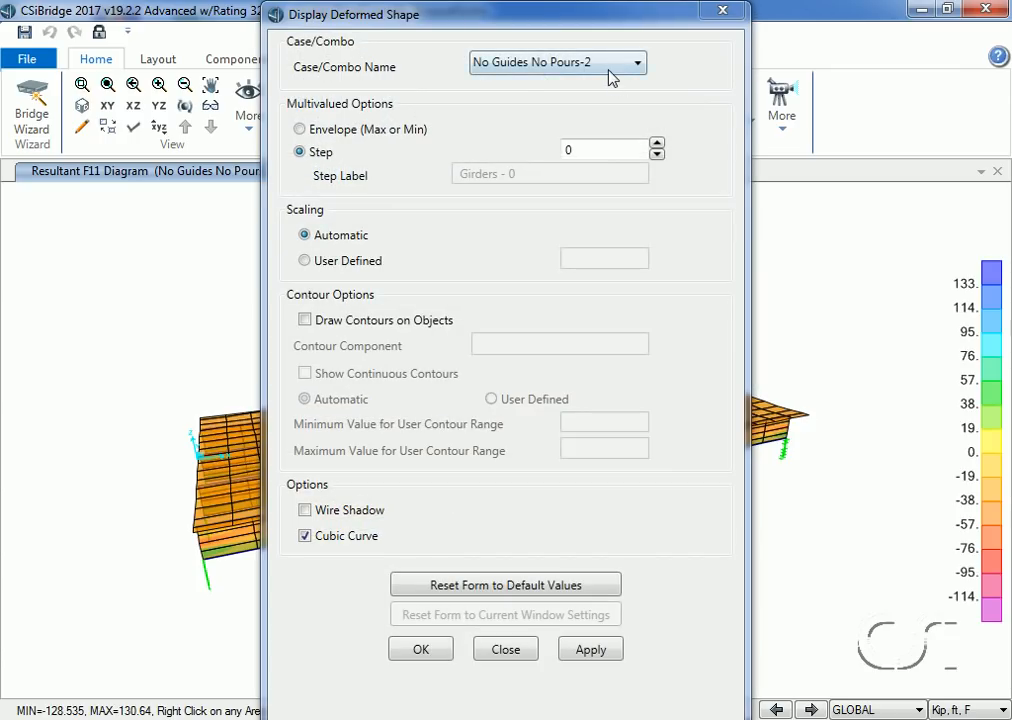
pyautogui.click(609, 64)
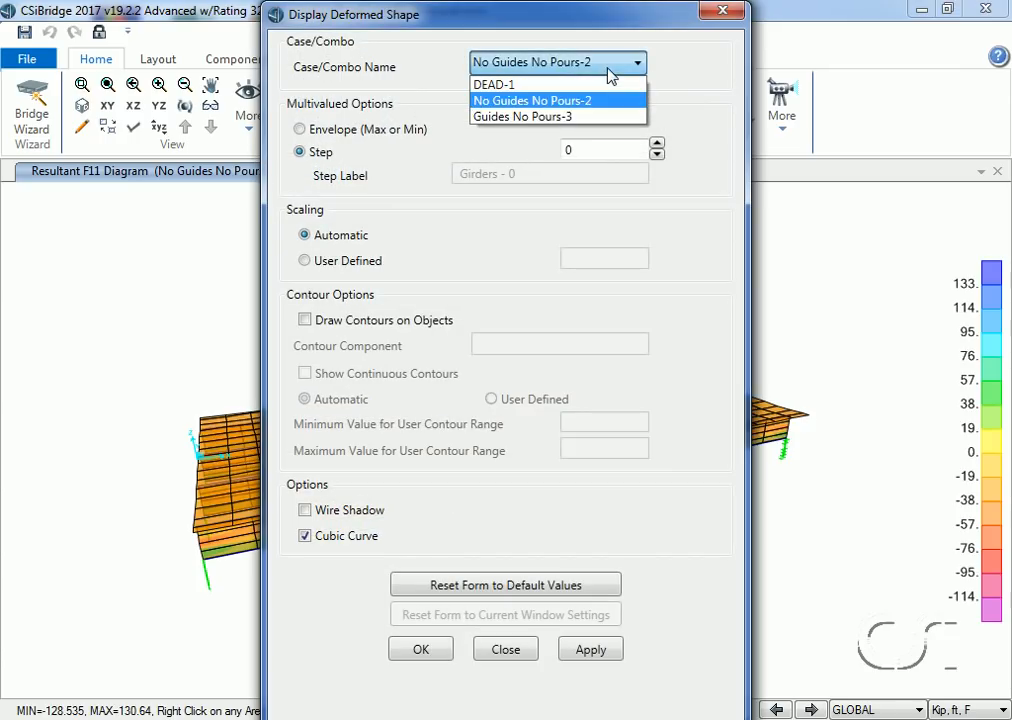
pyautogui.click(518, 118)
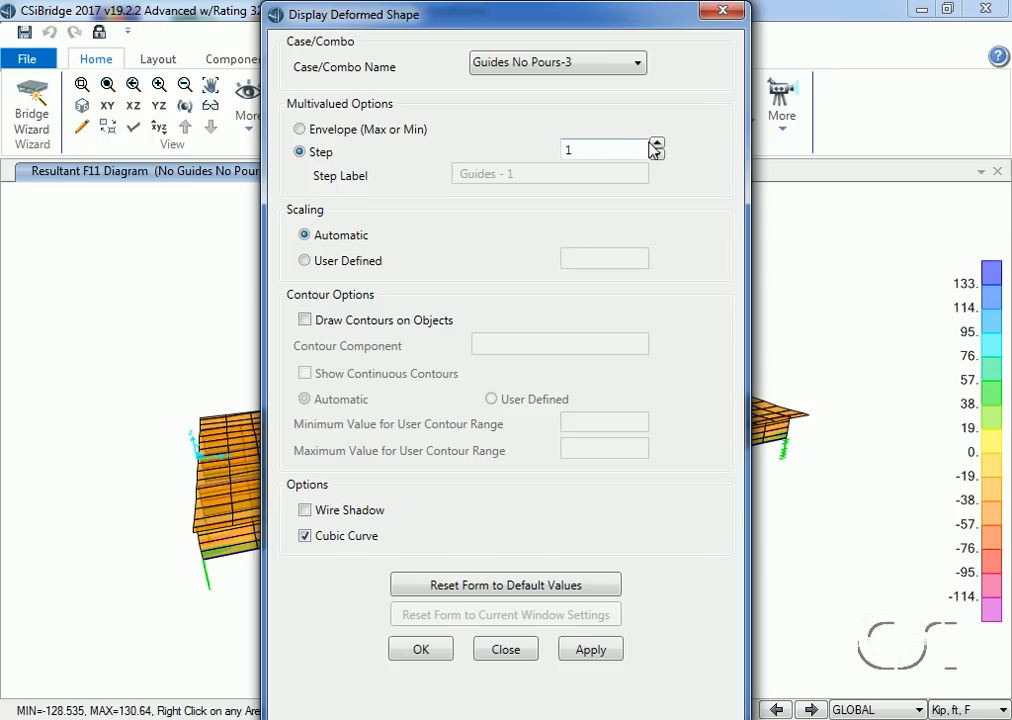
pyautogui.click(430, 650)
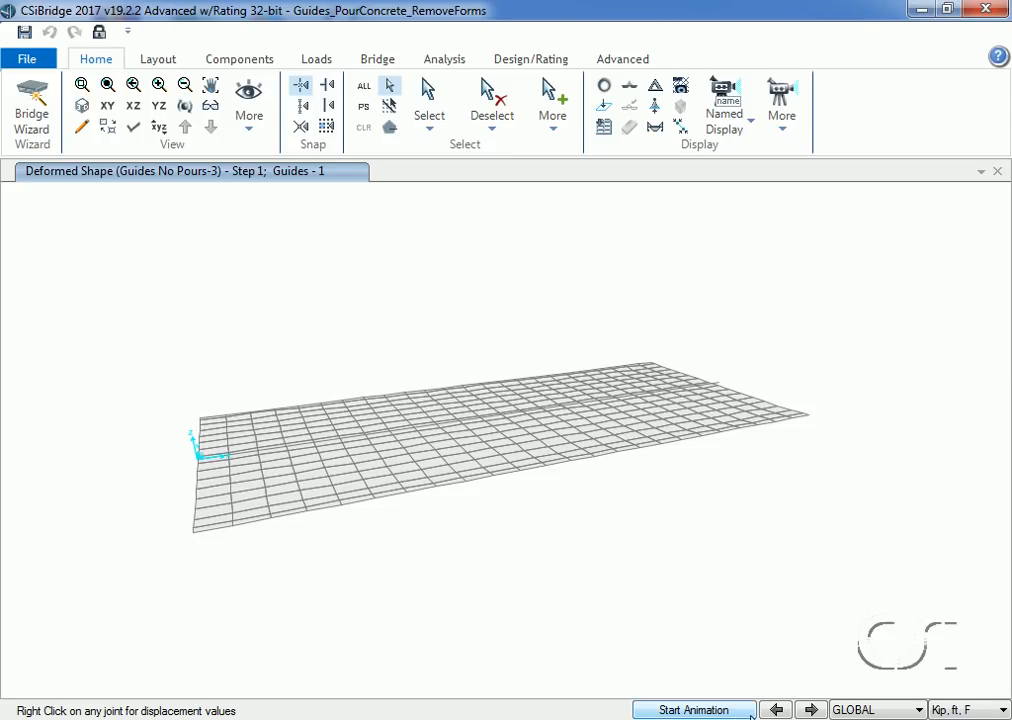
# Advance the deformed shape to step 4, Slab Middle - 1, and read the displacements of the exterior girder's bottom midspan joint
pyautogui.click(812, 710)
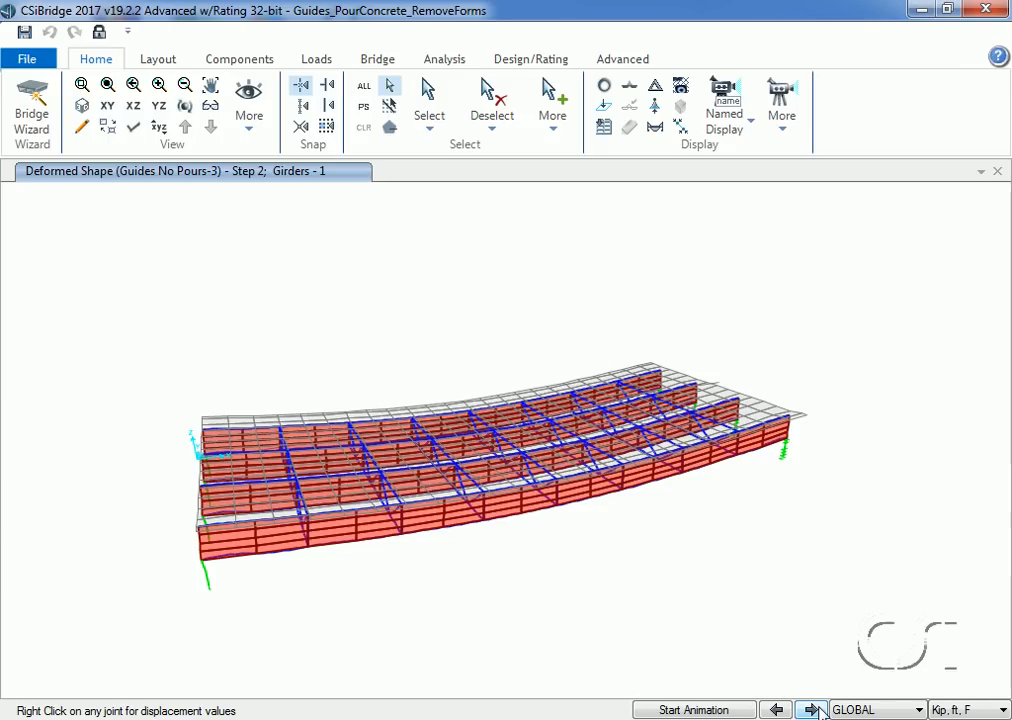
pyautogui.click(812, 709)
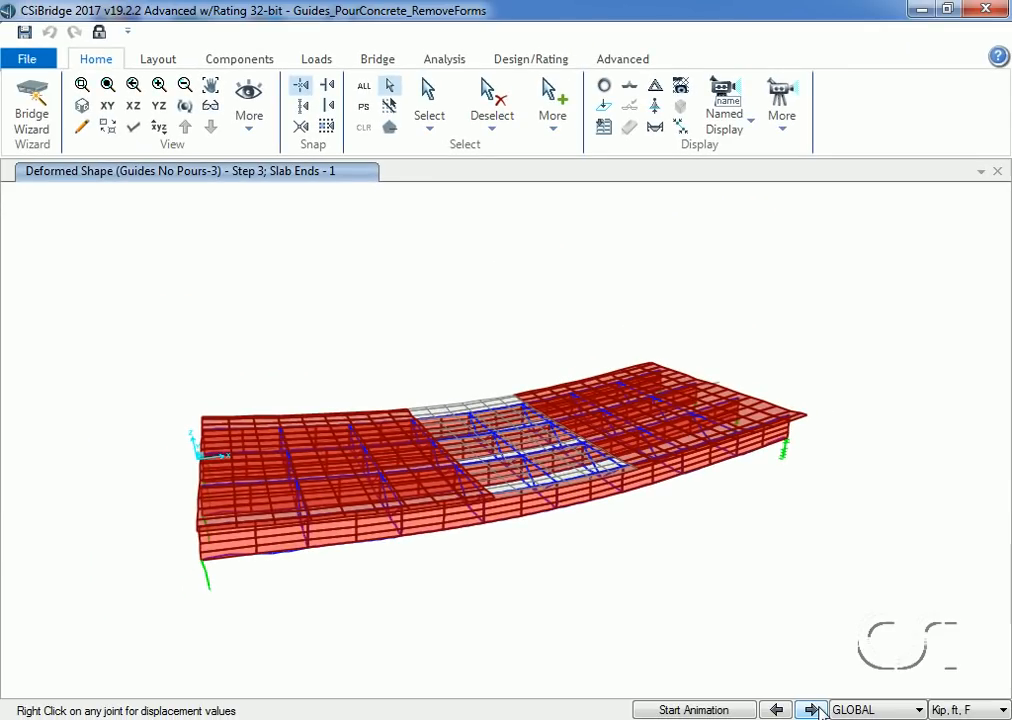
pyautogui.click(811, 709)
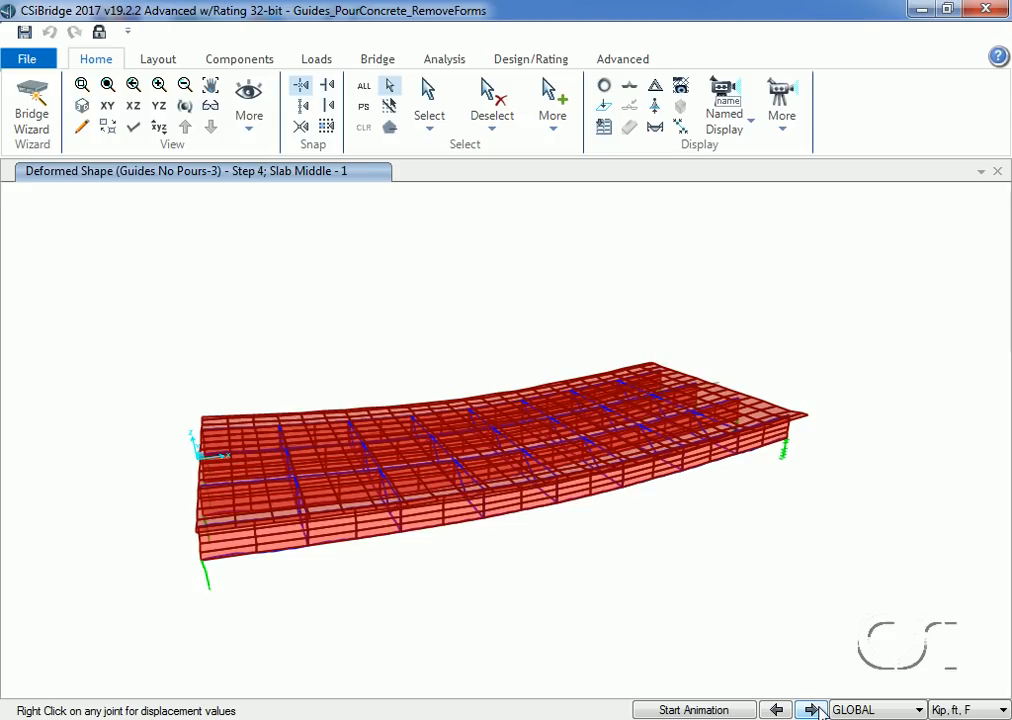
pyautogui.rightClick(560, 513)
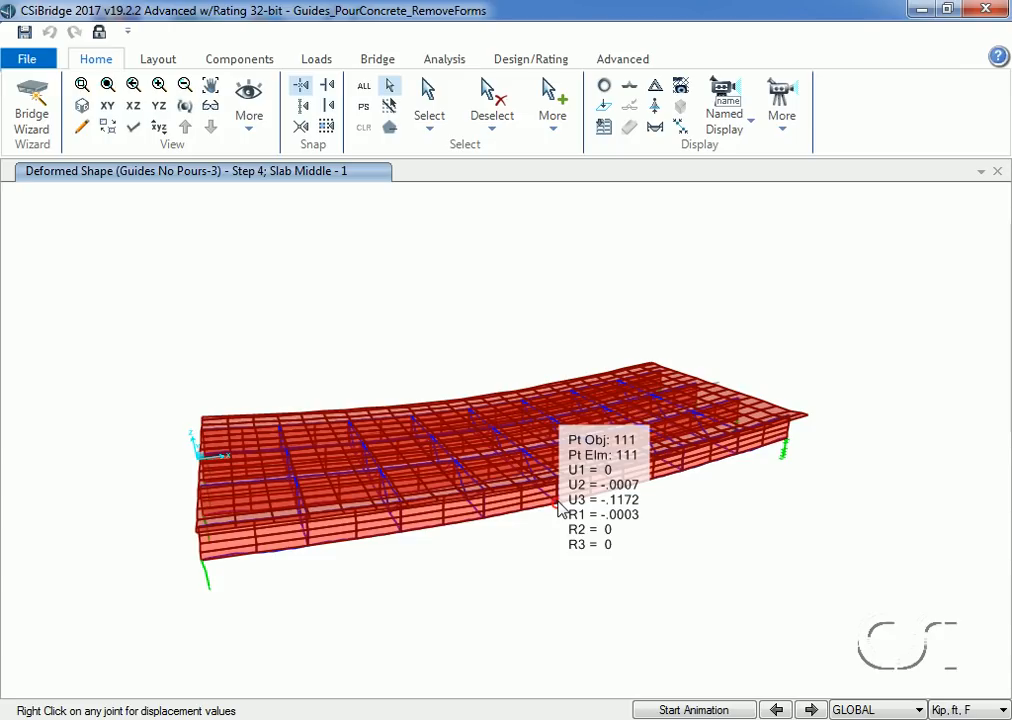
# Display the F11 resultant shell forces for Guides No Pours-3 at step 4 and check the values at the exterior girder's midspan bottom
pyautogui.click(681, 91)
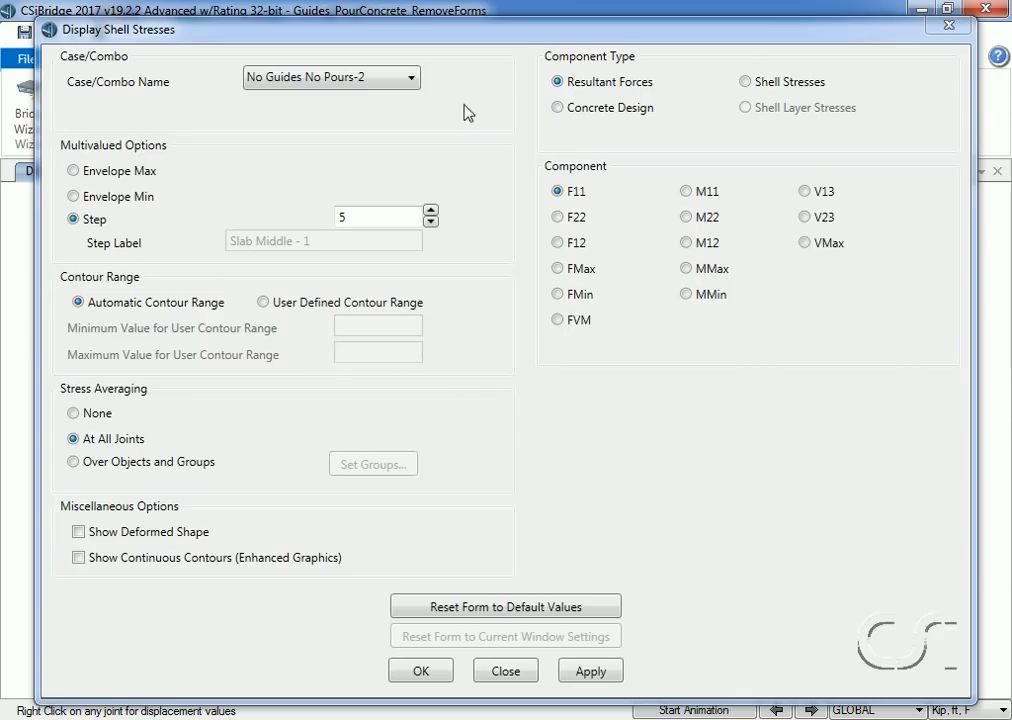
pyautogui.click(408, 80)
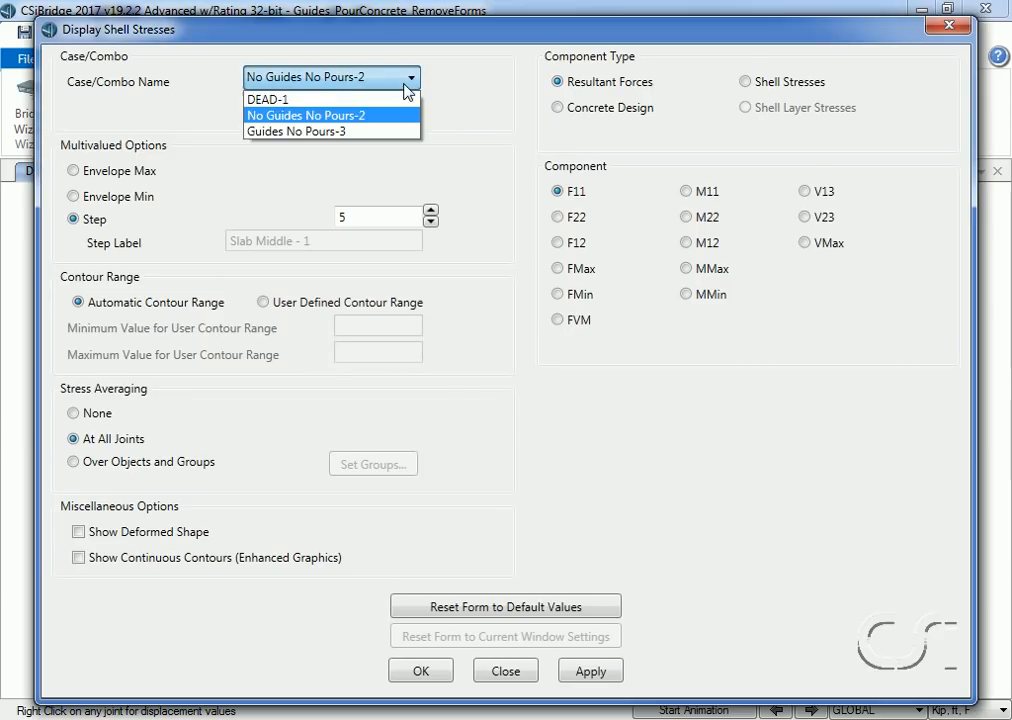
pyautogui.click(366, 131)
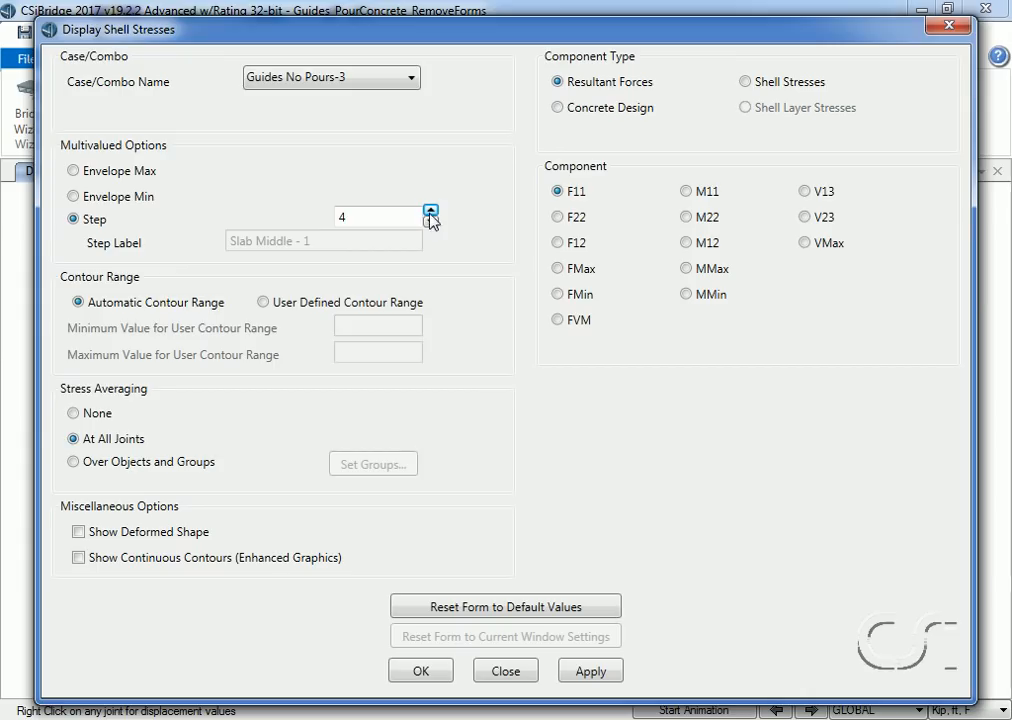
pyautogui.click(586, 672)
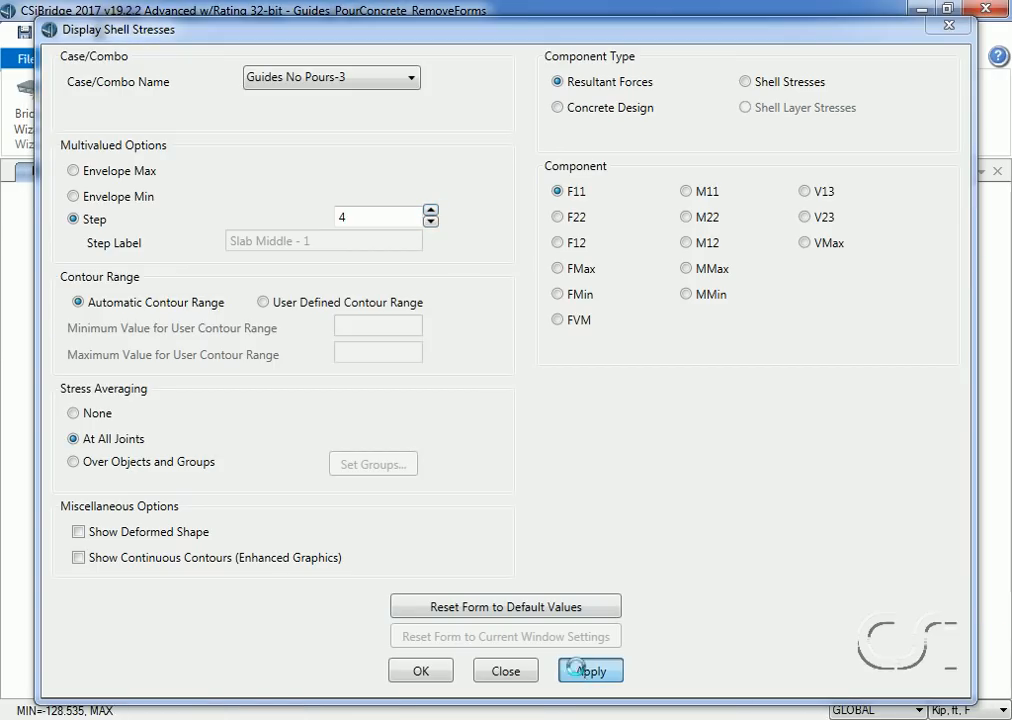
pyautogui.click(448, 673)
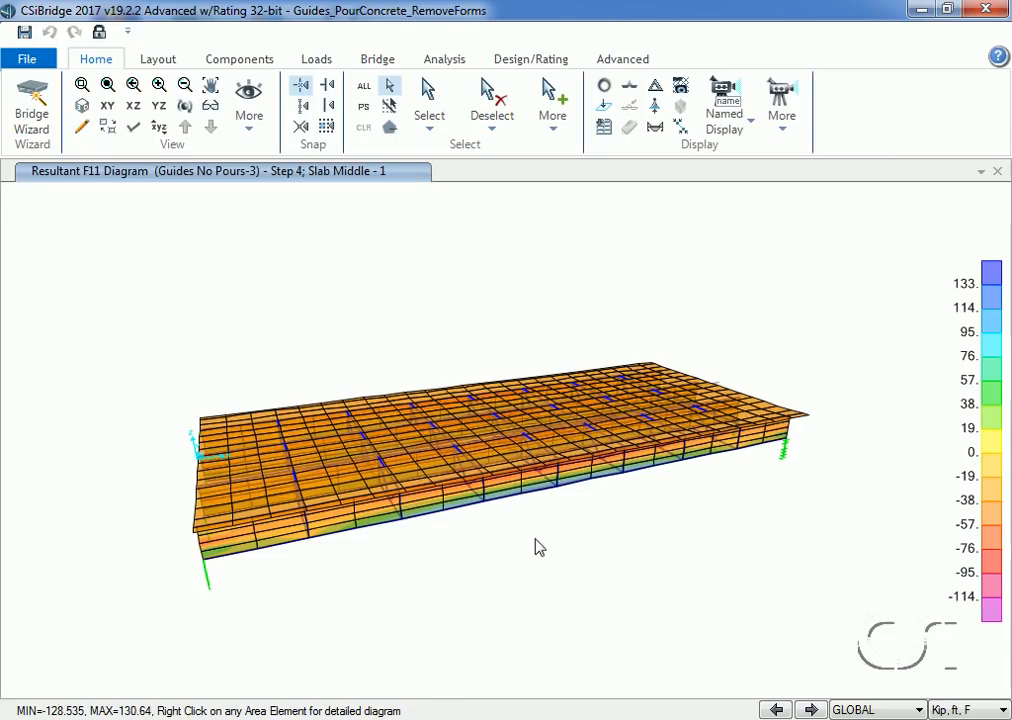
pyautogui.moveTo(559, 488)
# Return to the deformed shape for Guides No Pours-3 and show it at step 4, Slab Middle - 1
pyautogui.click(655, 89)
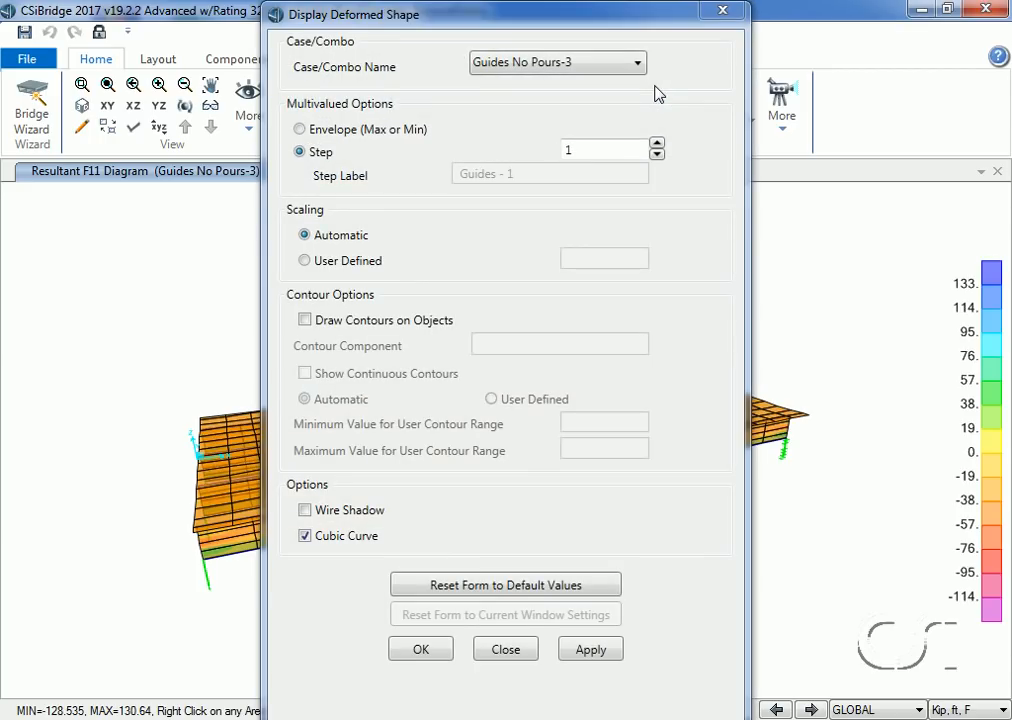
pyautogui.click(656, 144)
pyautogui.click(656, 144)
pyautogui.click(656, 144)
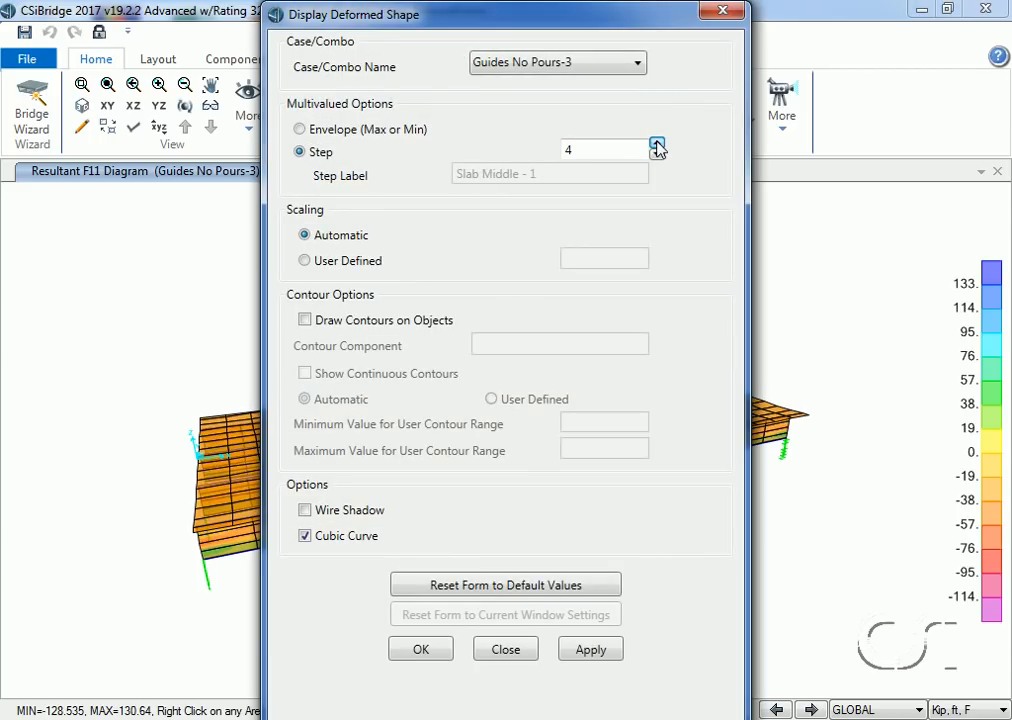
pyautogui.click(421, 649)
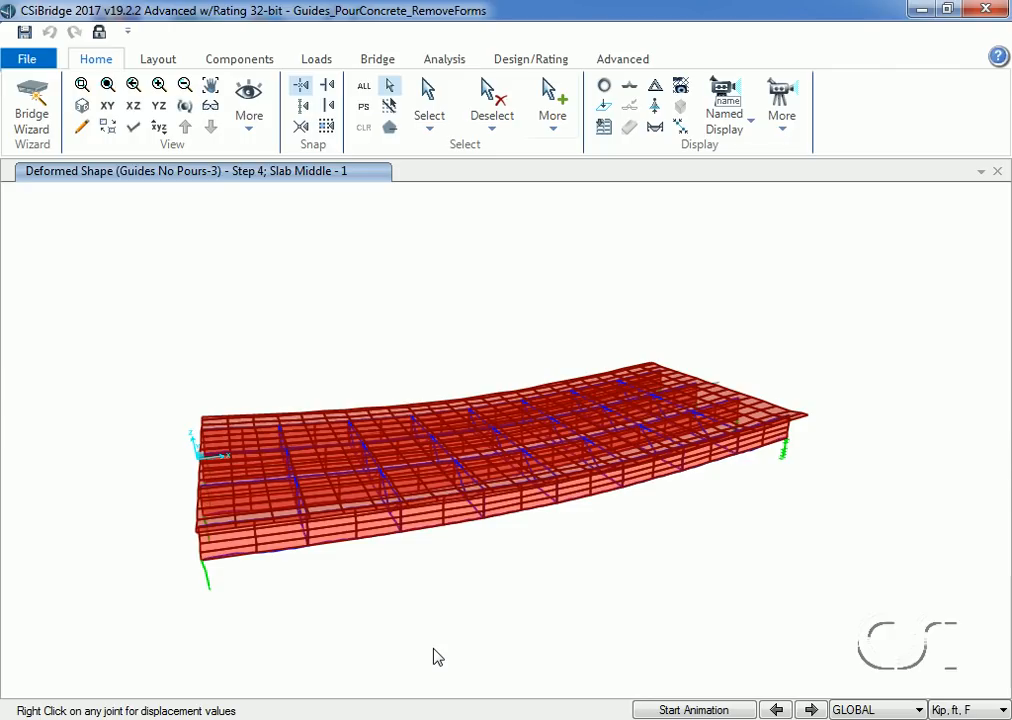
# Review the bridge object's slab wet concrete load assignments for the end and middle pours, and close them without changes
pyautogui.click(379, 60)
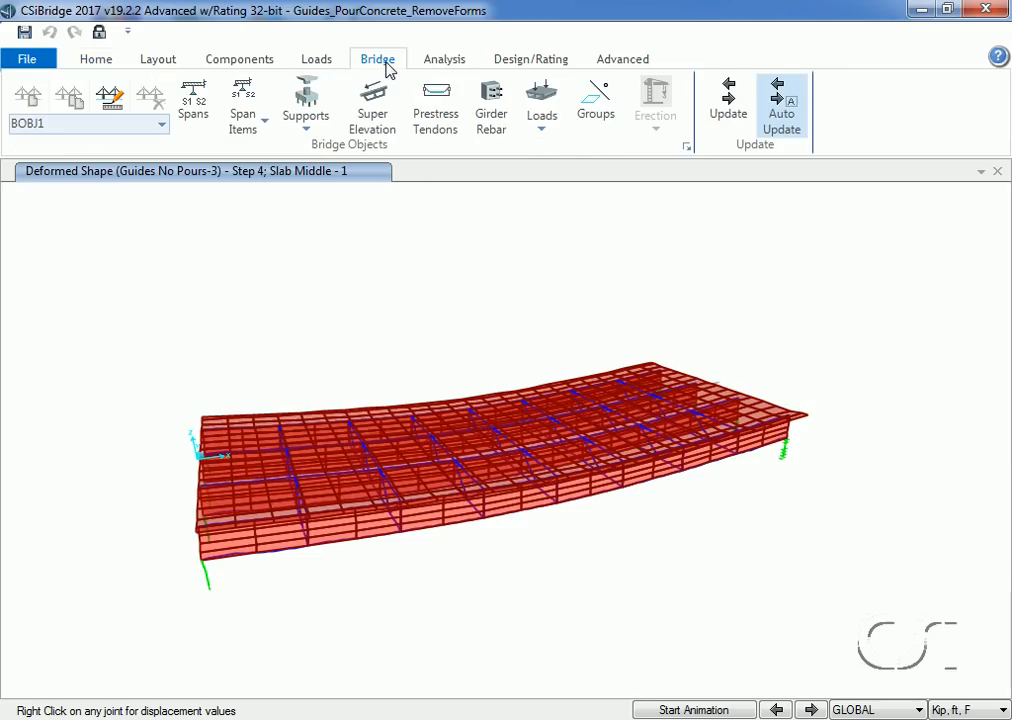
pyautogui.click(539, 120)
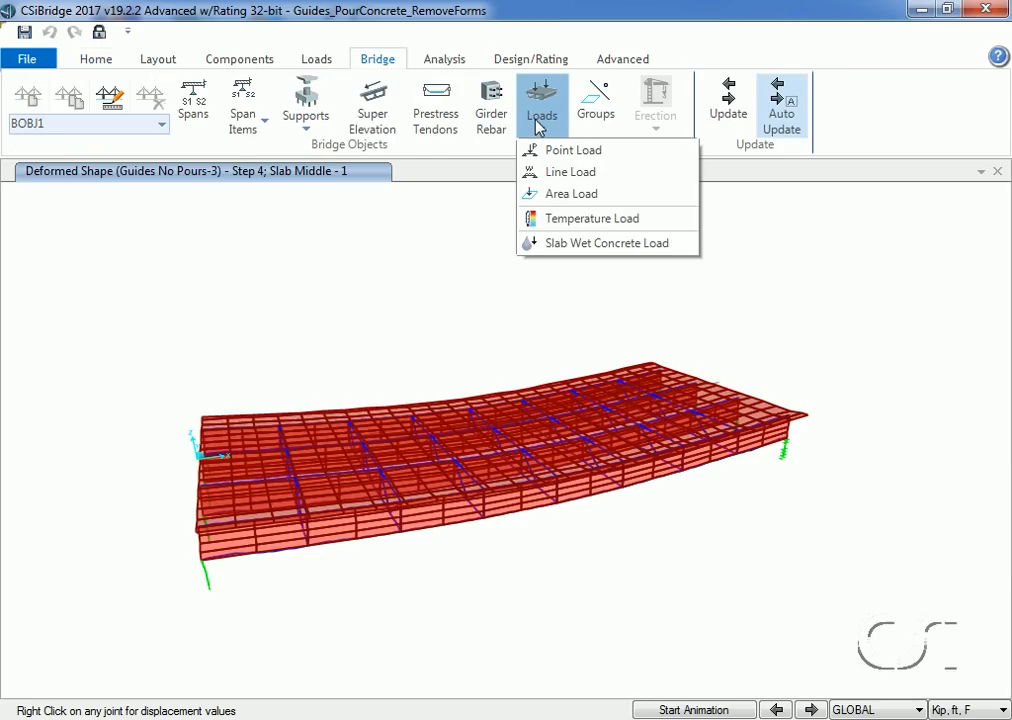
pyautogui.click(614, 248)
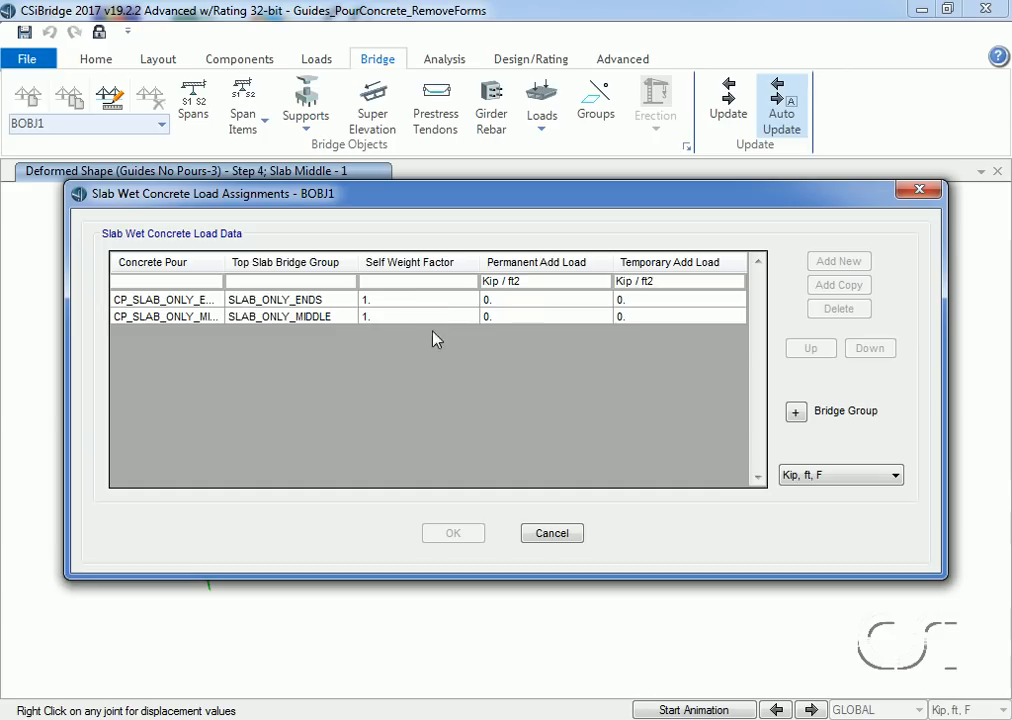
pyautogui.click(550, 537)
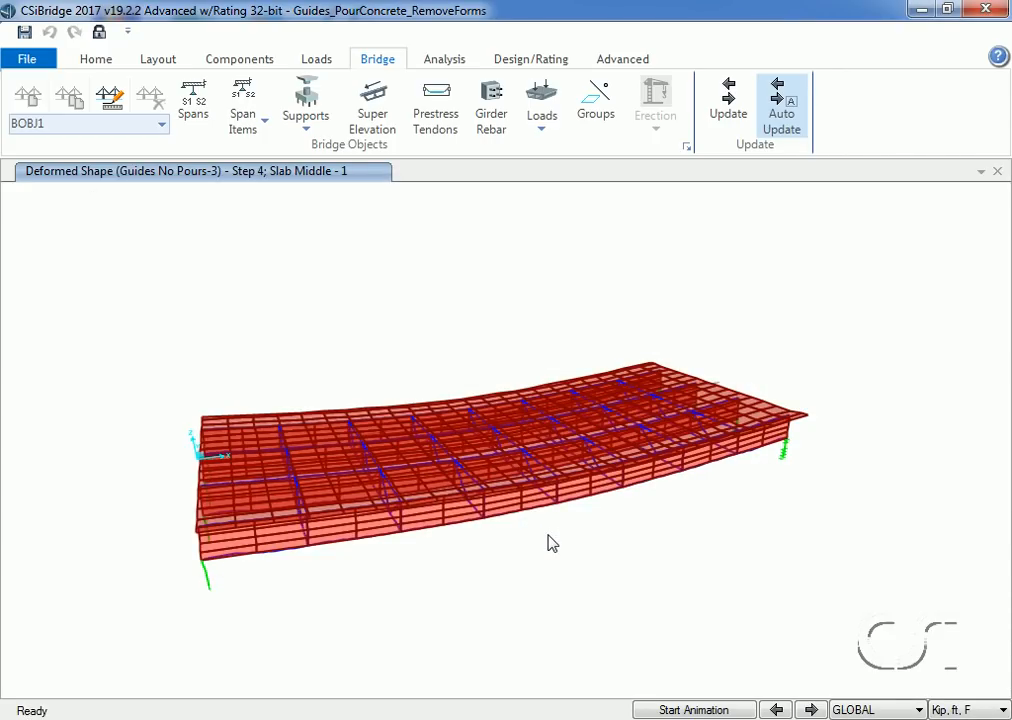
# Open the Guides & Pours-4 load case and examine the operations in its Guides and Girders stages
pyautogui.click(440, 62)
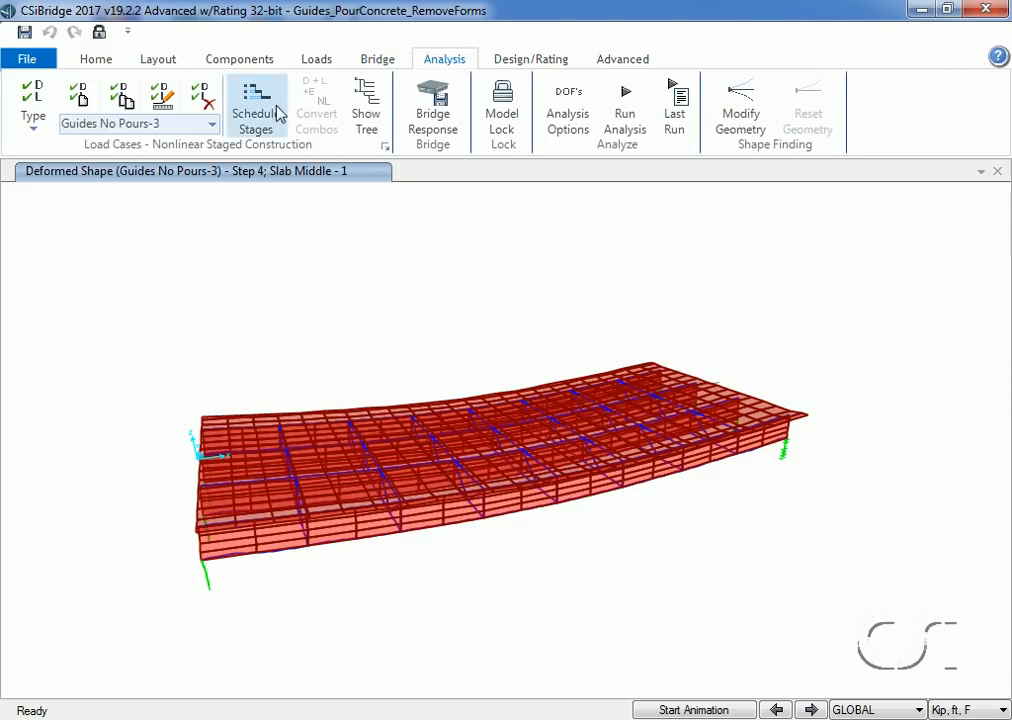
pyautogui.click(211, 123)
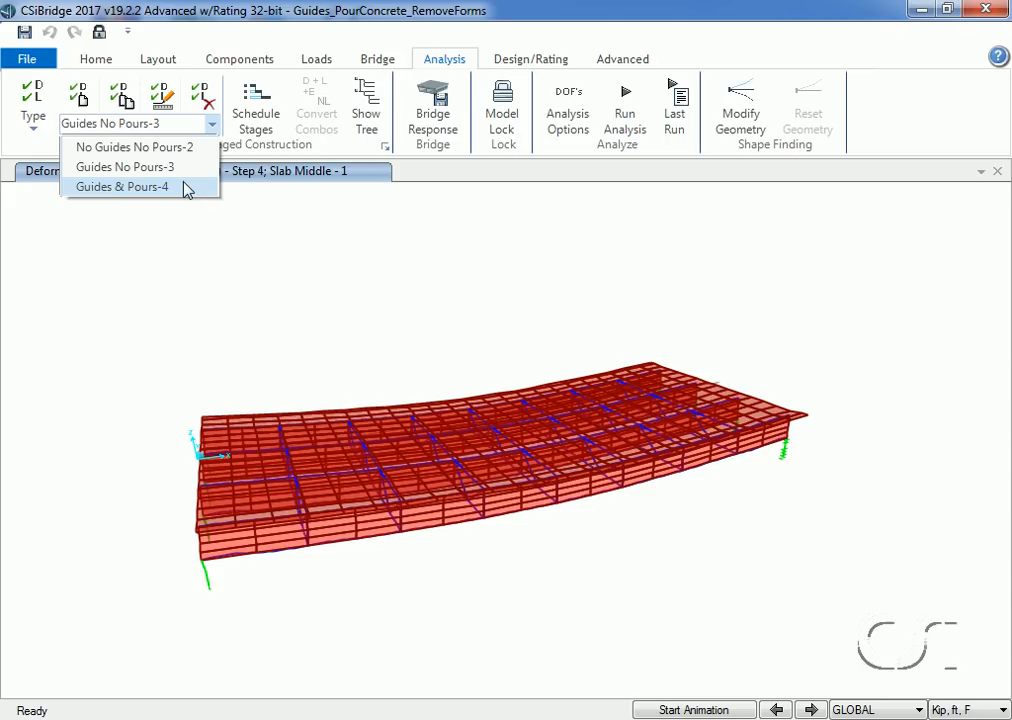
pyautogui.click(128, 188)
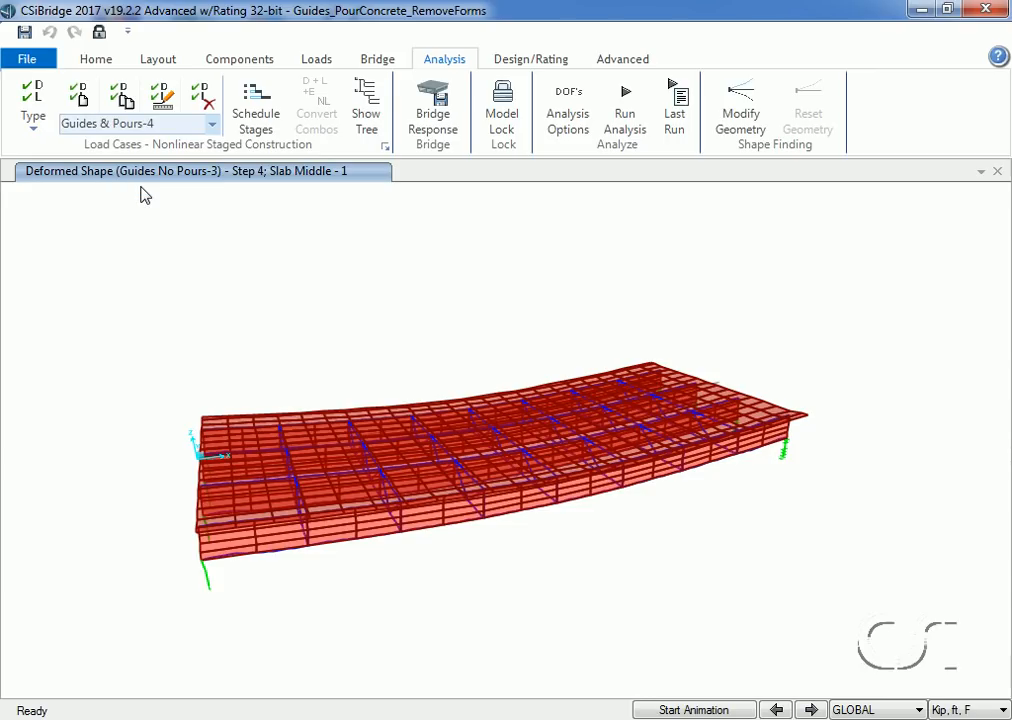
pyautogui.click(163, 97)
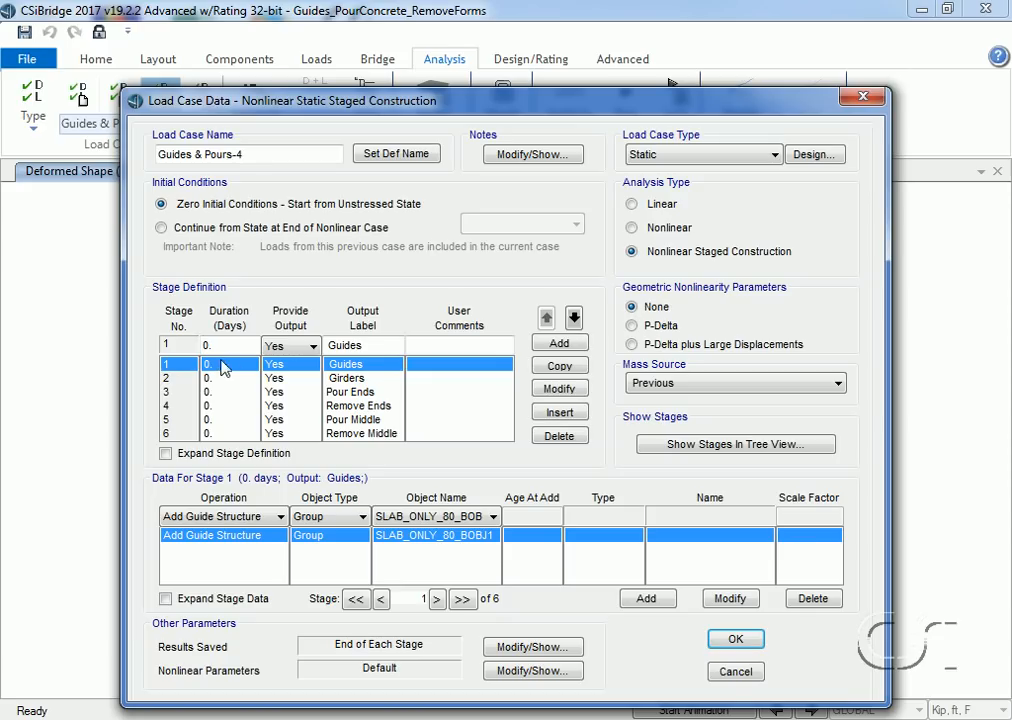
pyautogui.click(345, 378)
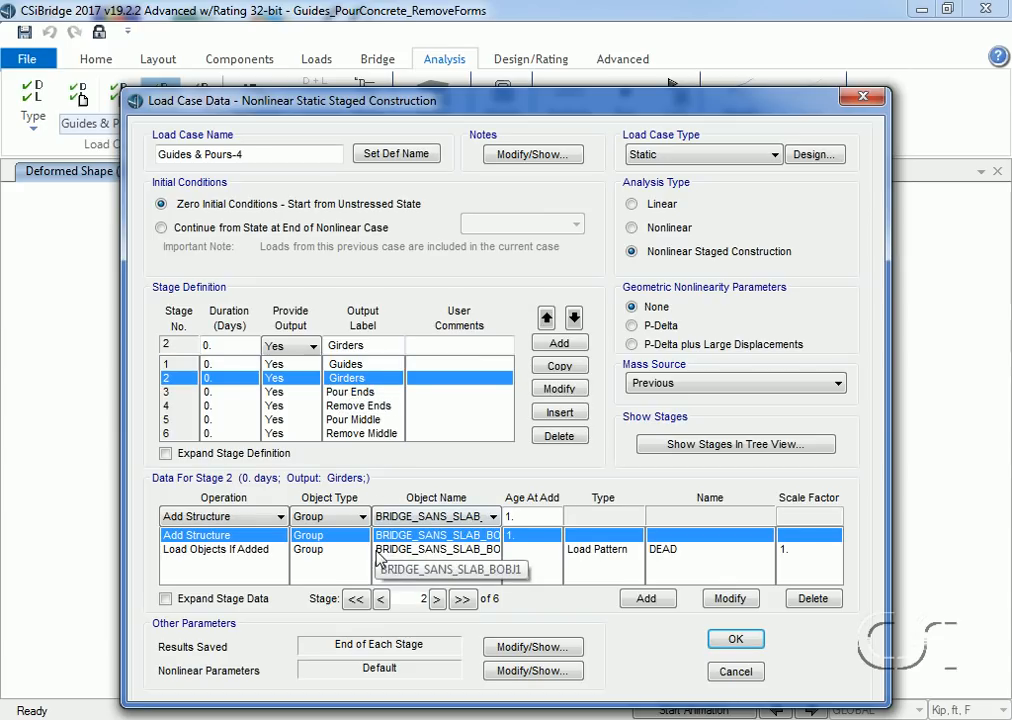
# Examine the Pour Ends stage and its available operations, keeping Pour Concrete for the slab ends pour
pyautogui.click(375, 392)
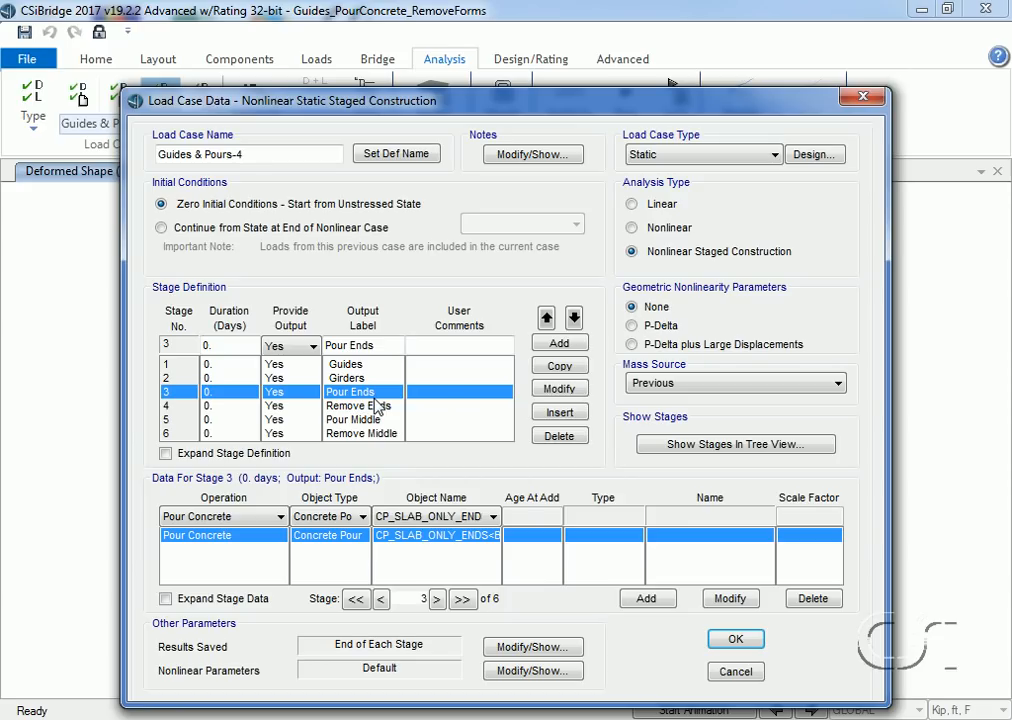
pyautogui.click(280, 516)
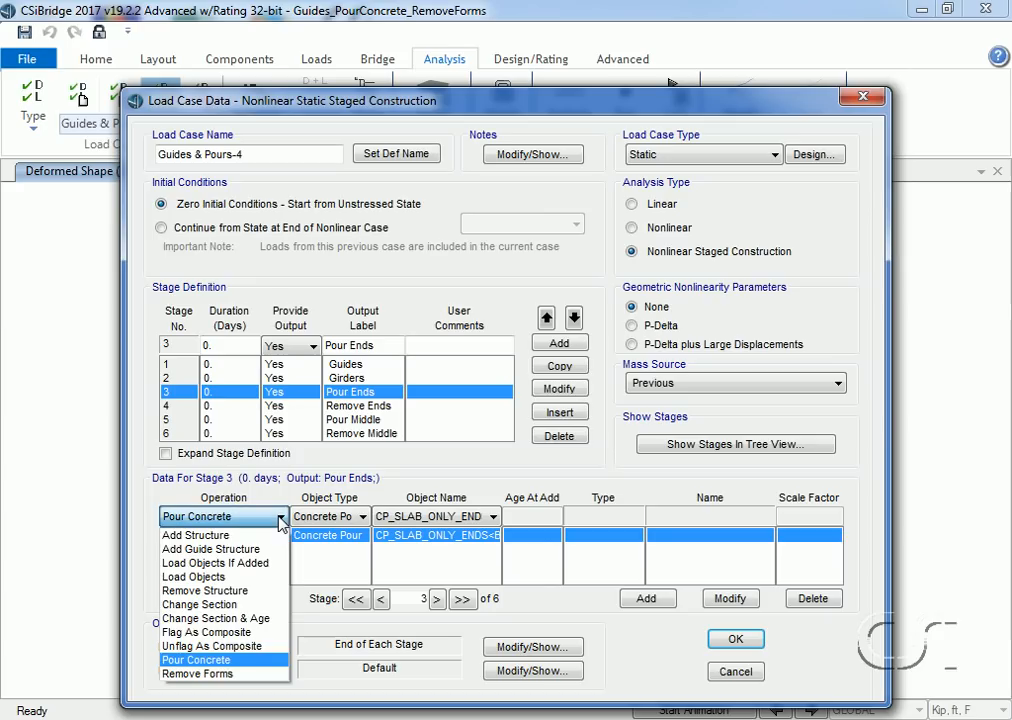
pyautogui.click(250, 660)
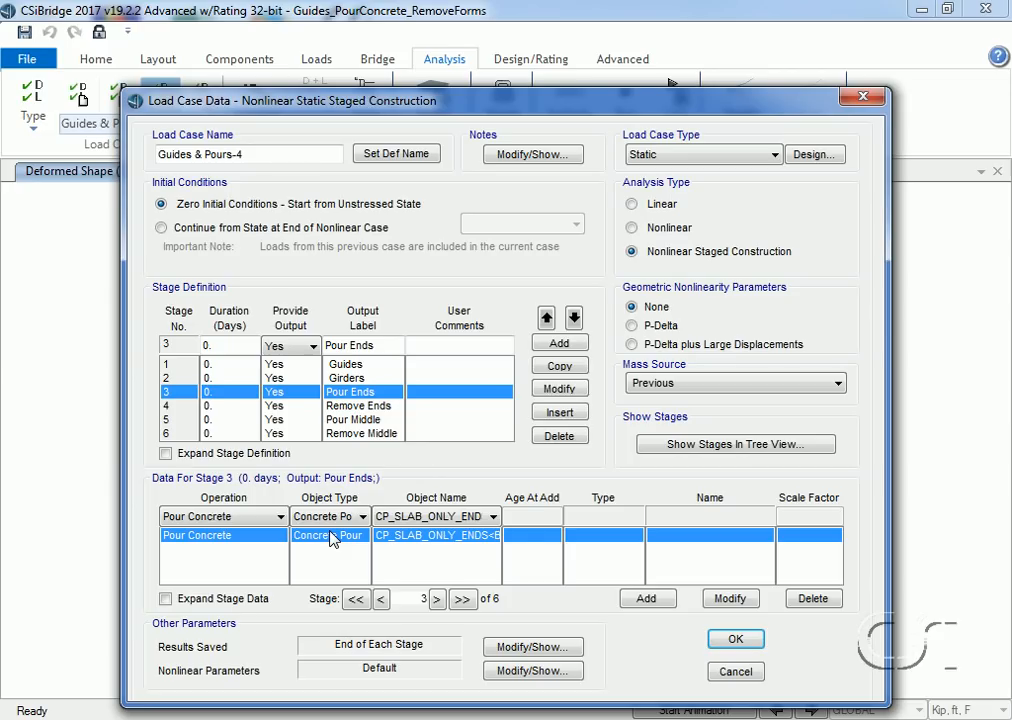
pyautogui.click(448, 534)
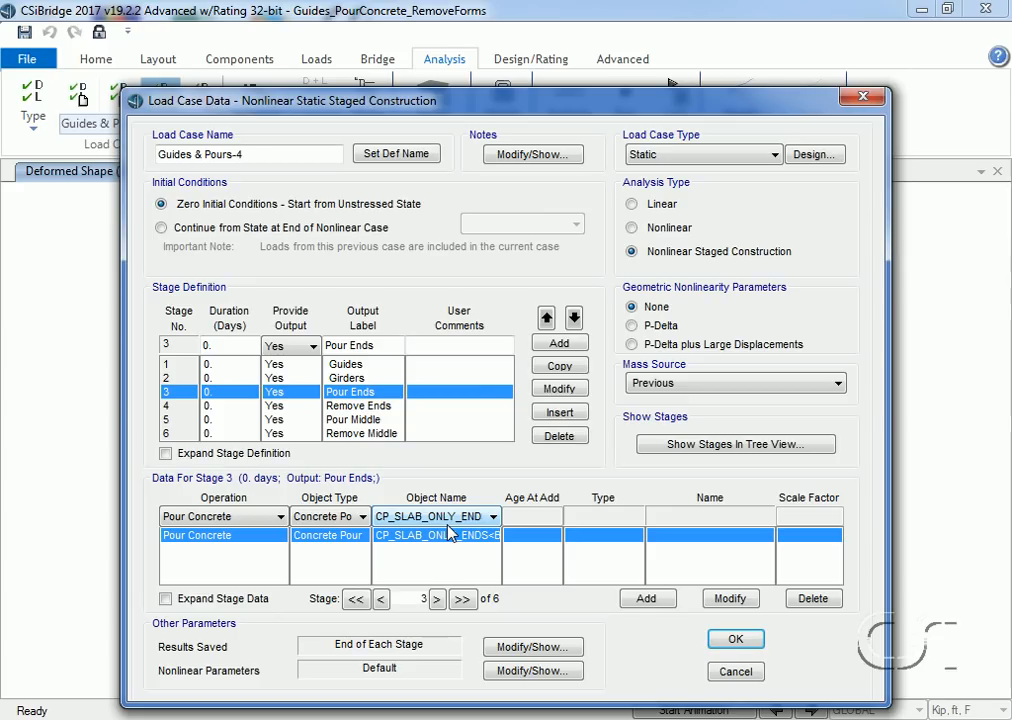
# Review the Remove Ends, Pour Middle and Remove Middle stages, and close the load case without changes
pyautogui.click(300, 407)
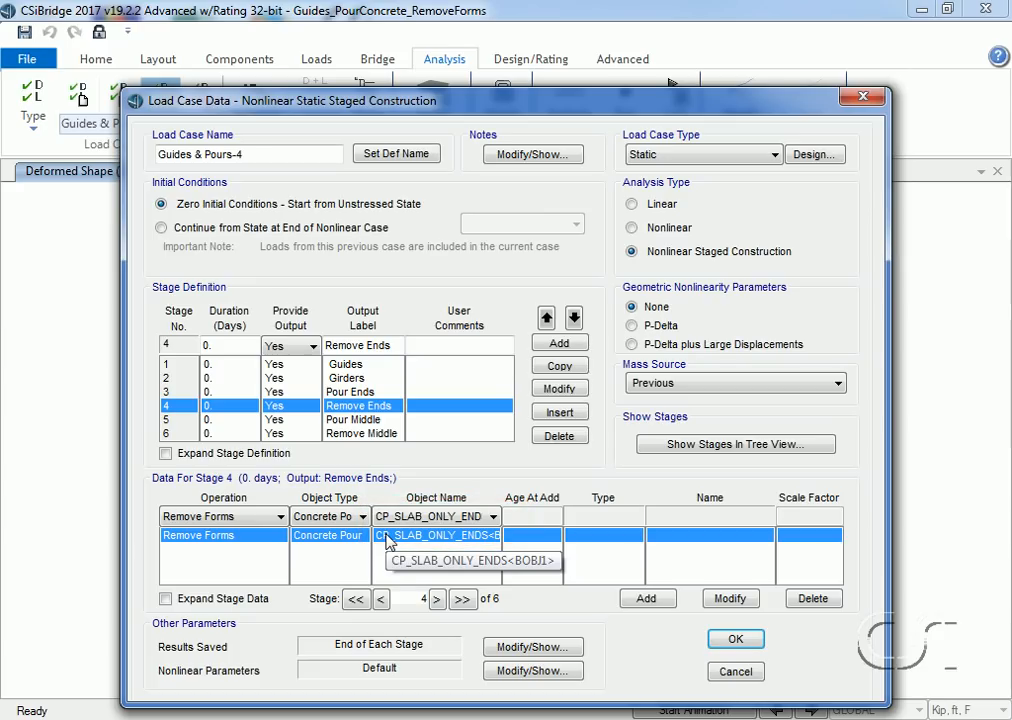
pyautogui.click(341, 420)
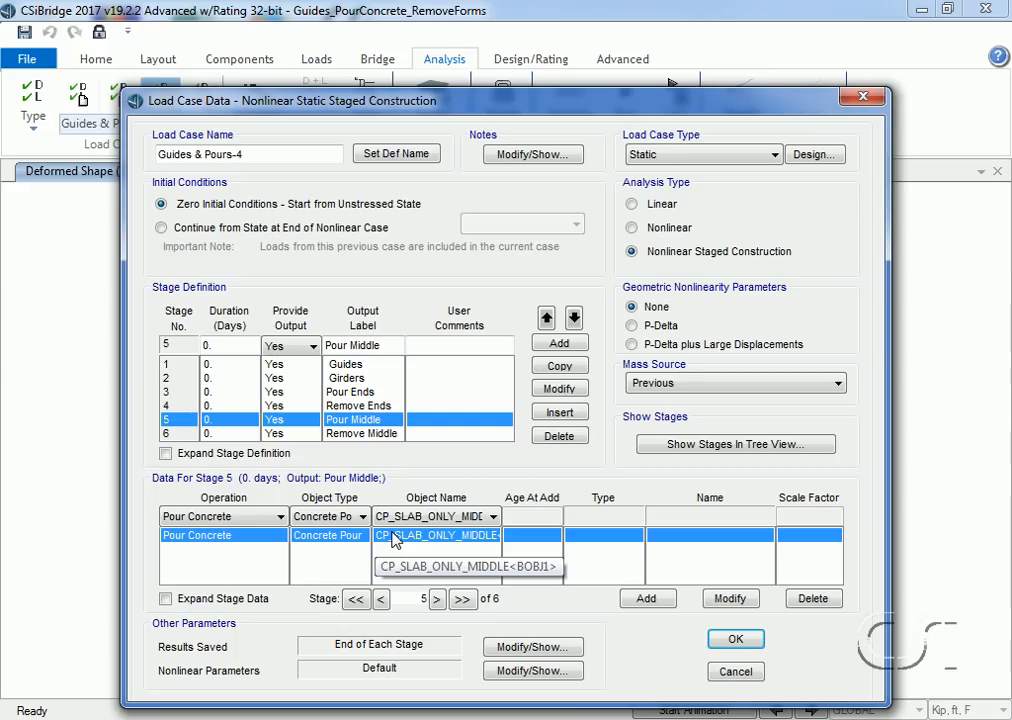
pyautogui.click(372, 436)
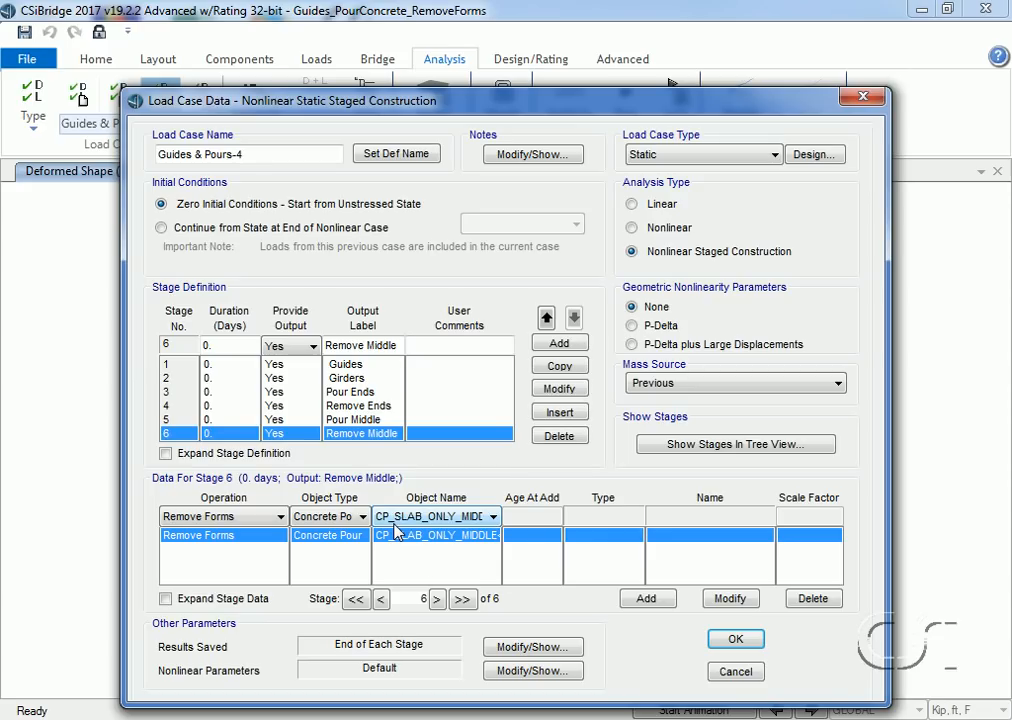
pyautogui.click(737, 672)
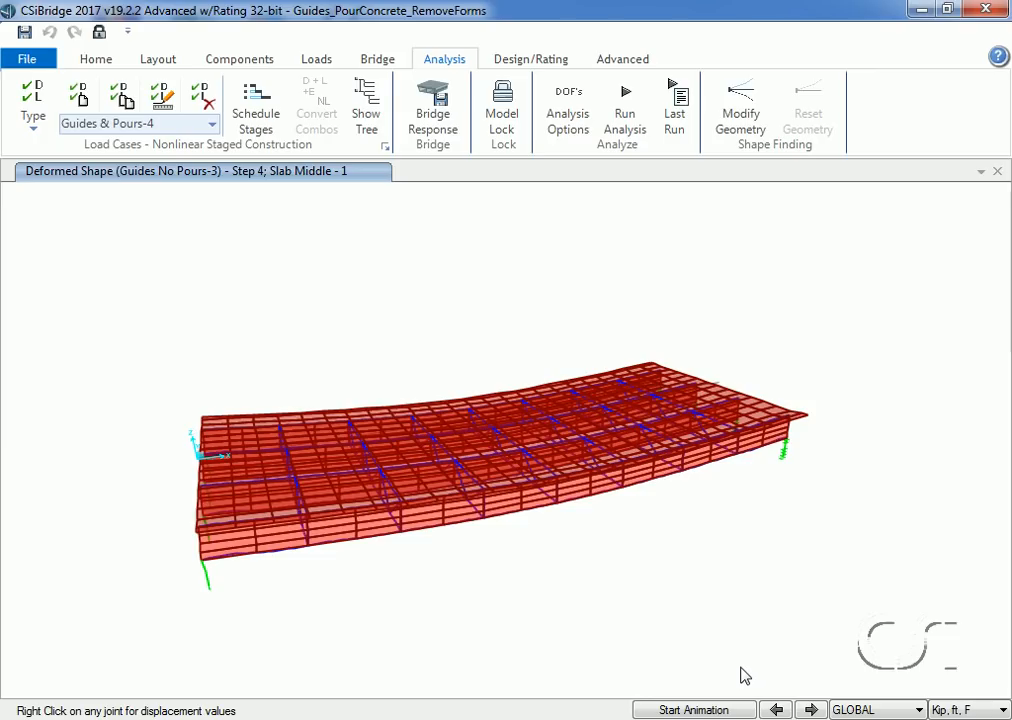
# Show the load case tree and expand Guides & Pours-4 to list its construction stages
pyautogui.click(376, 106)
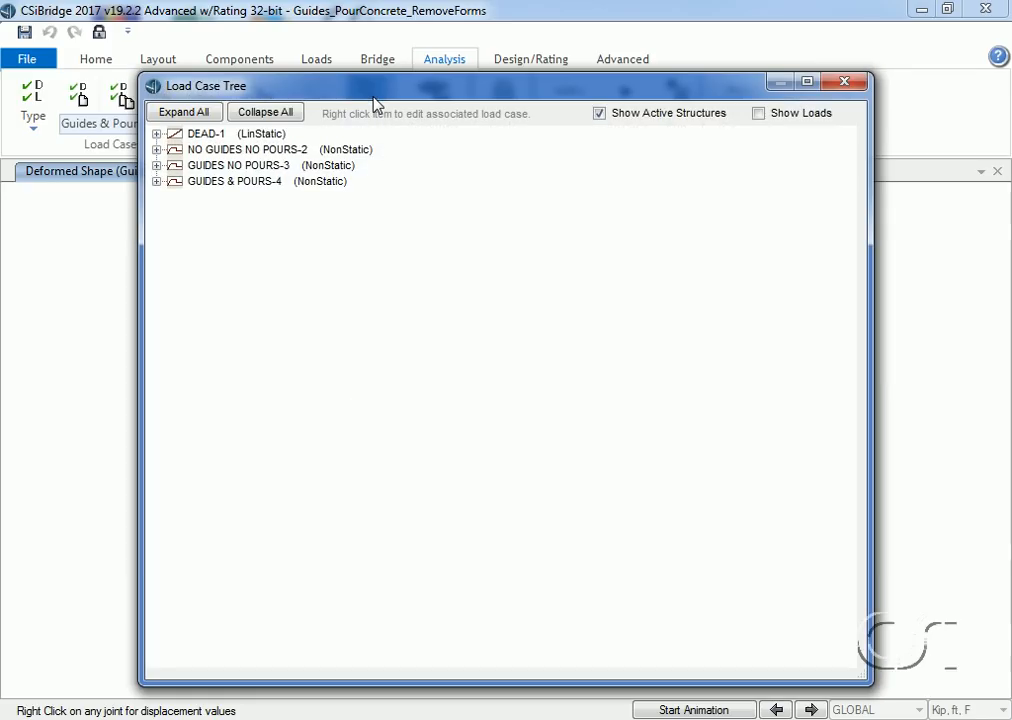
pyautogui.click(157, 182)
pyautogui.click(195, 181)
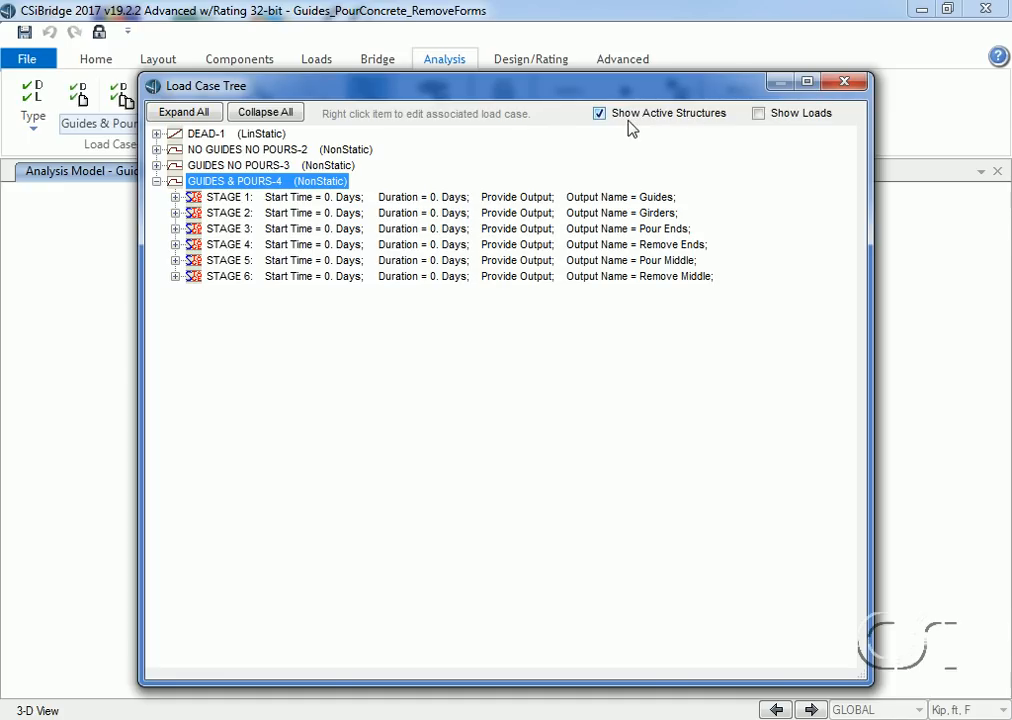
# Examine the active structure of each Guides & Pours-4 stage from Stage 1 to Stage 6, and close the load case tree
pyautogui.moveTo(495, 682); pyautogui.dragTo(495, 315)
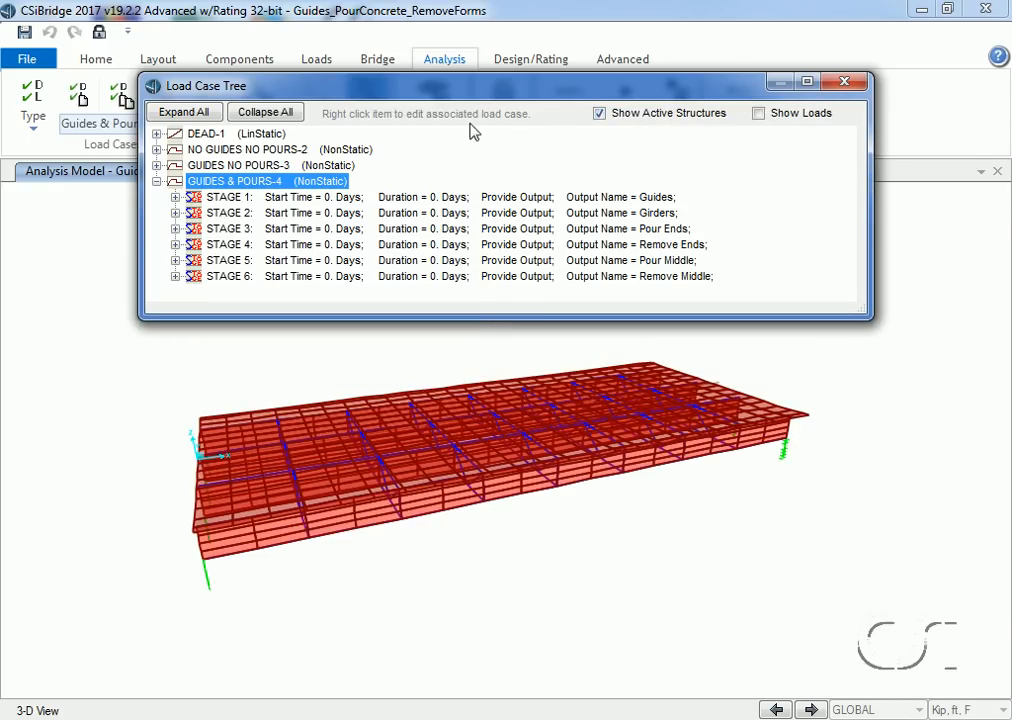
pyautogui.moveTo(368, 84); pyautogui.dragTo(271, 56)
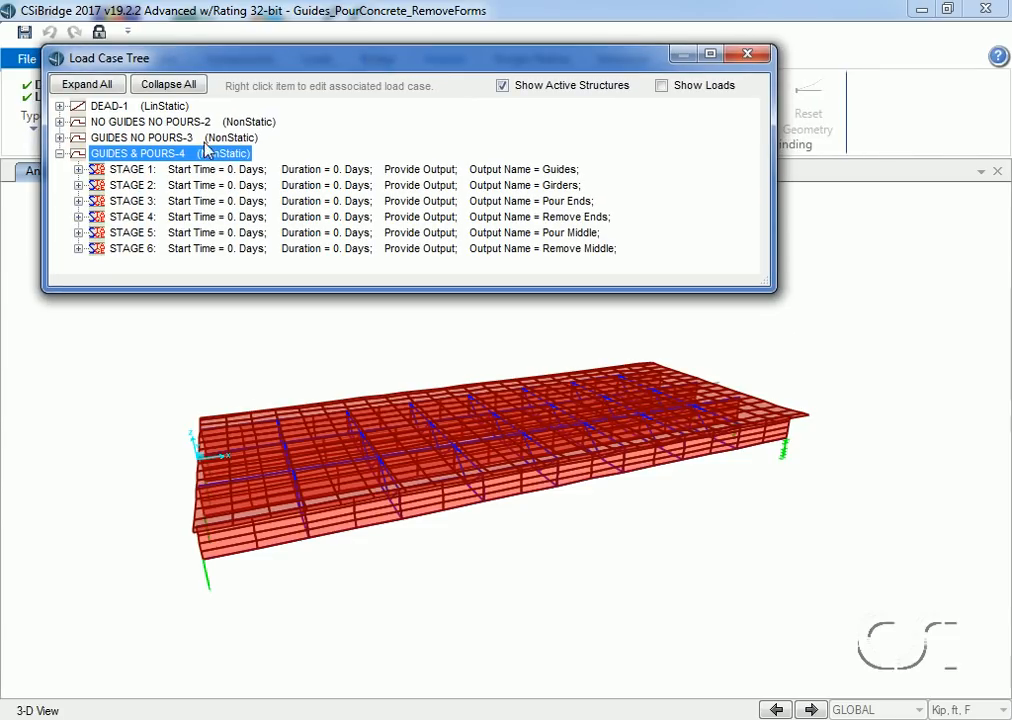
pyautogui.click(141, 169)
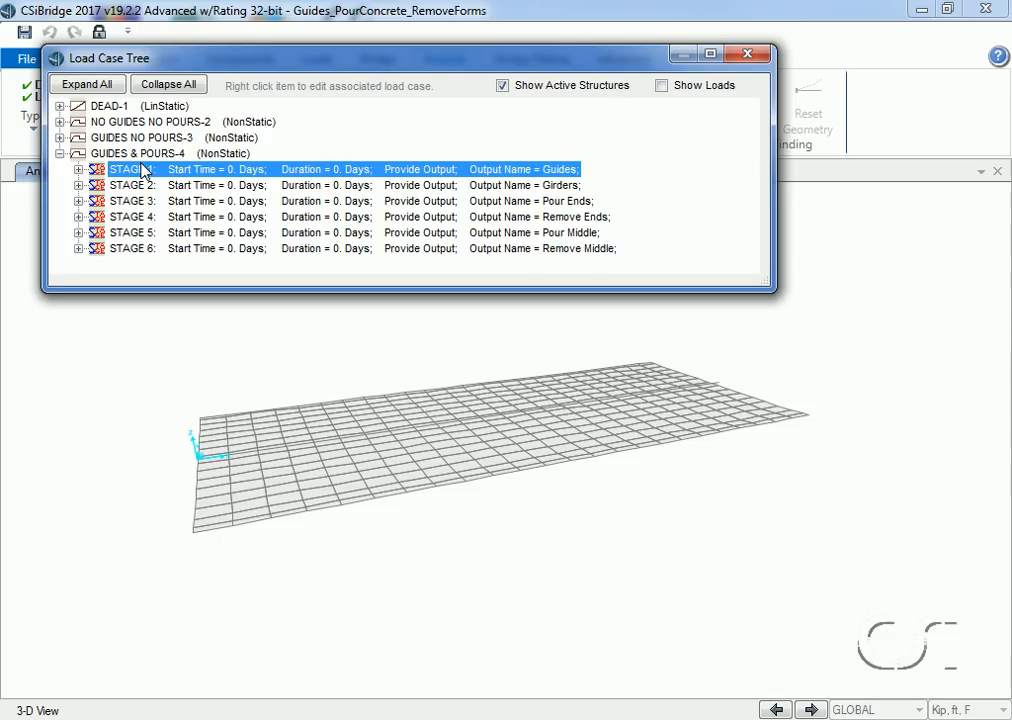
pyautogui.click(143, 188)
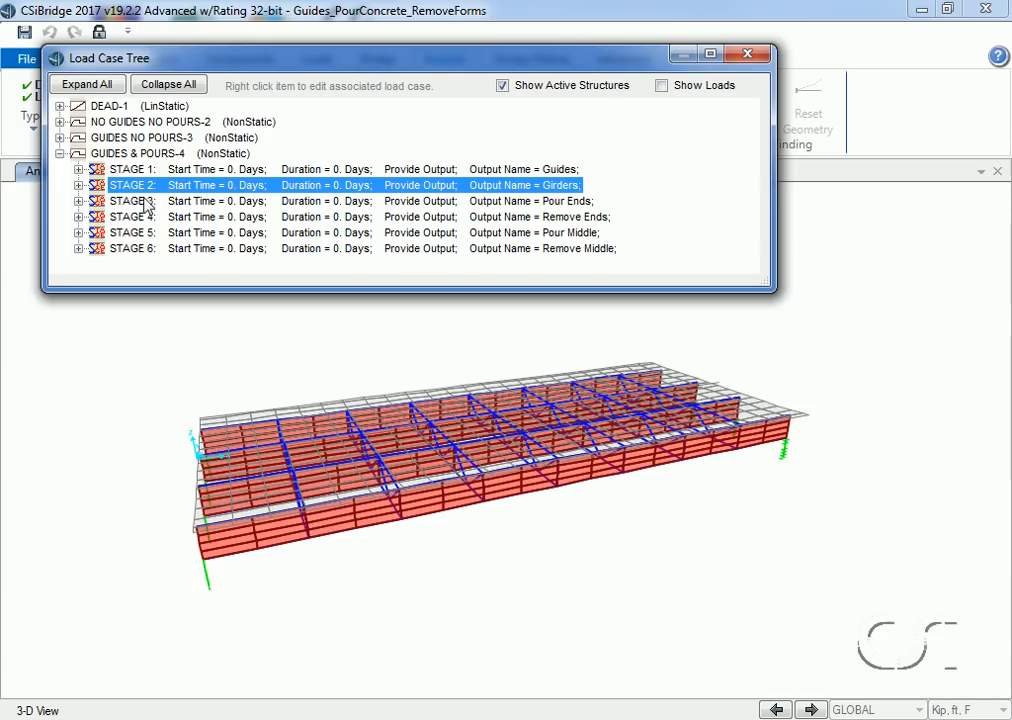
pyautogui.click(146, 202)
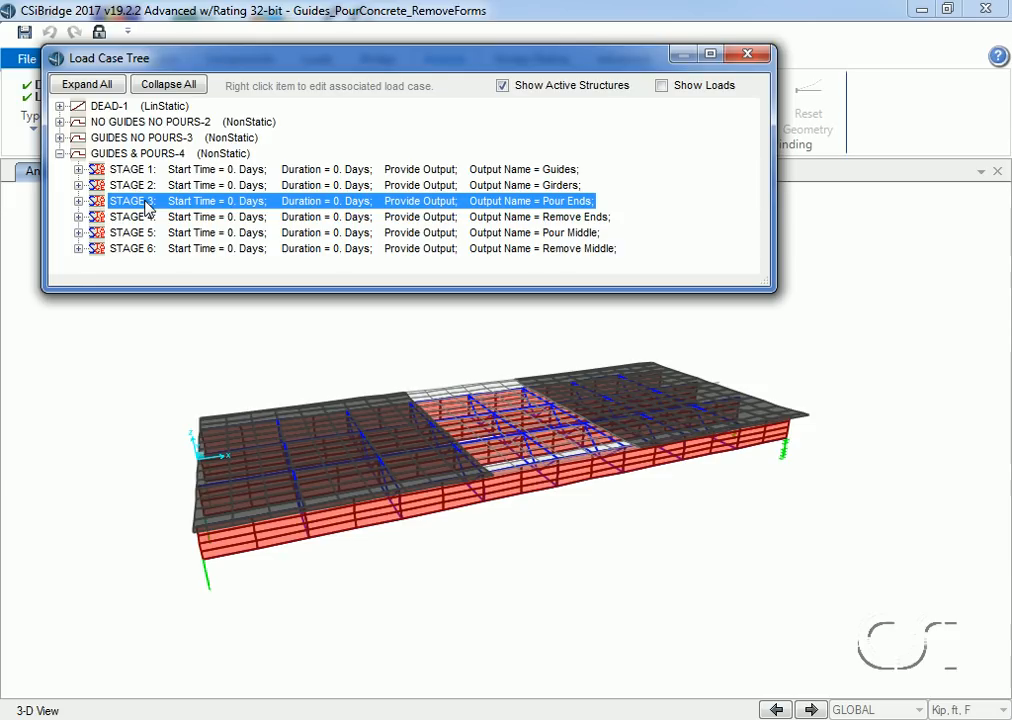
pyautogui.click(146, 218)
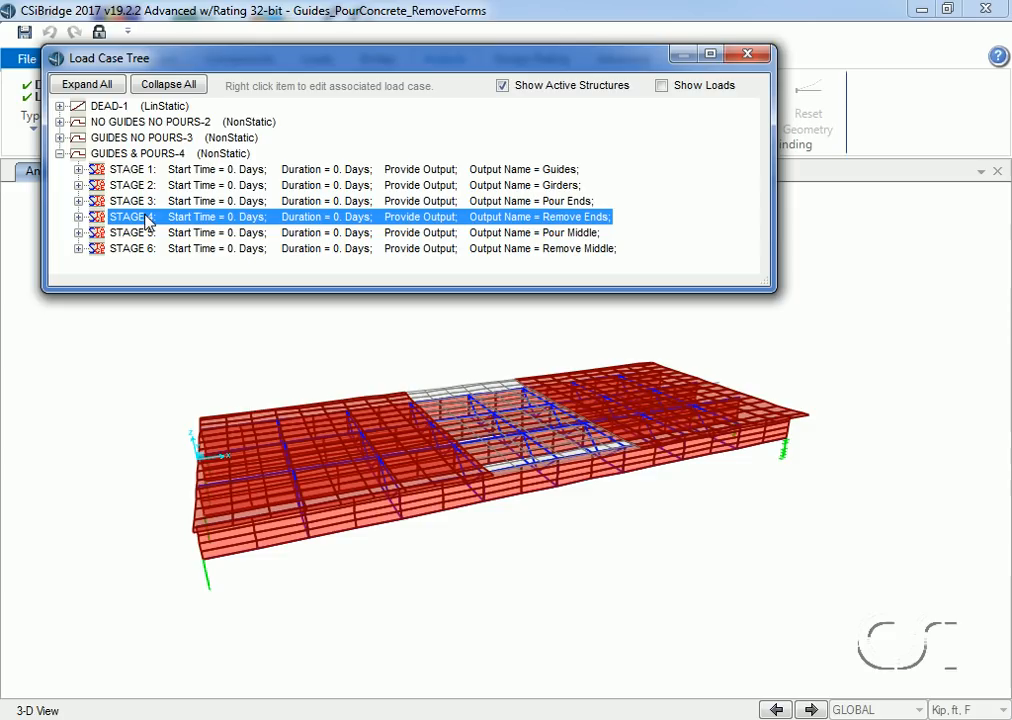
pyautogui.click(146, 233)
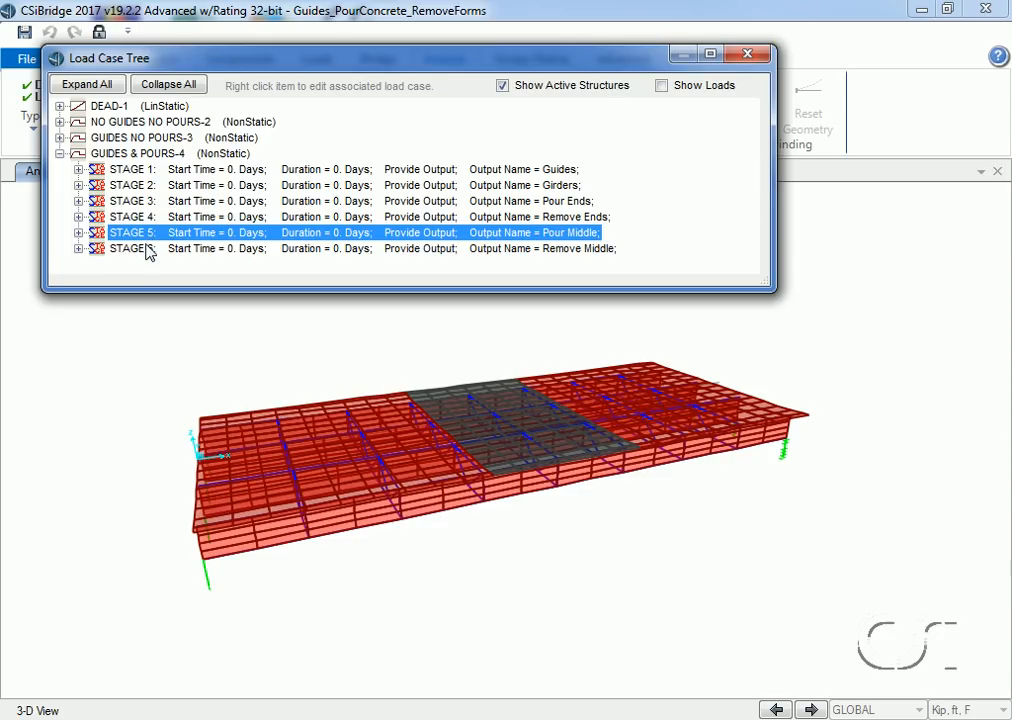
pyautogui.click(147, 250)
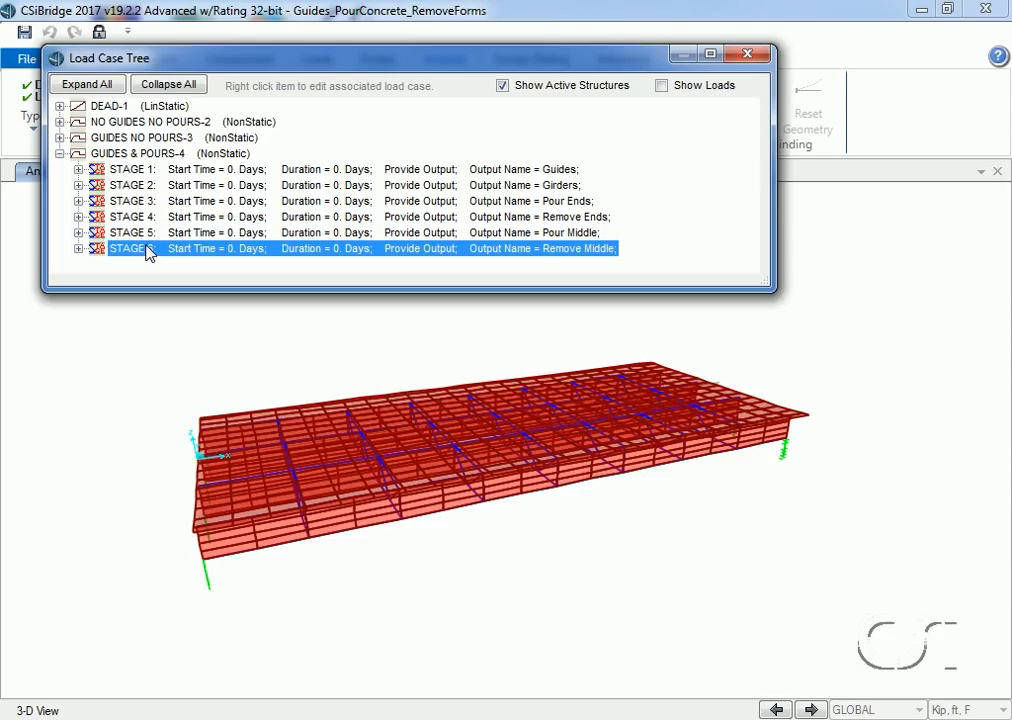
pyautogui.click(748, 55)
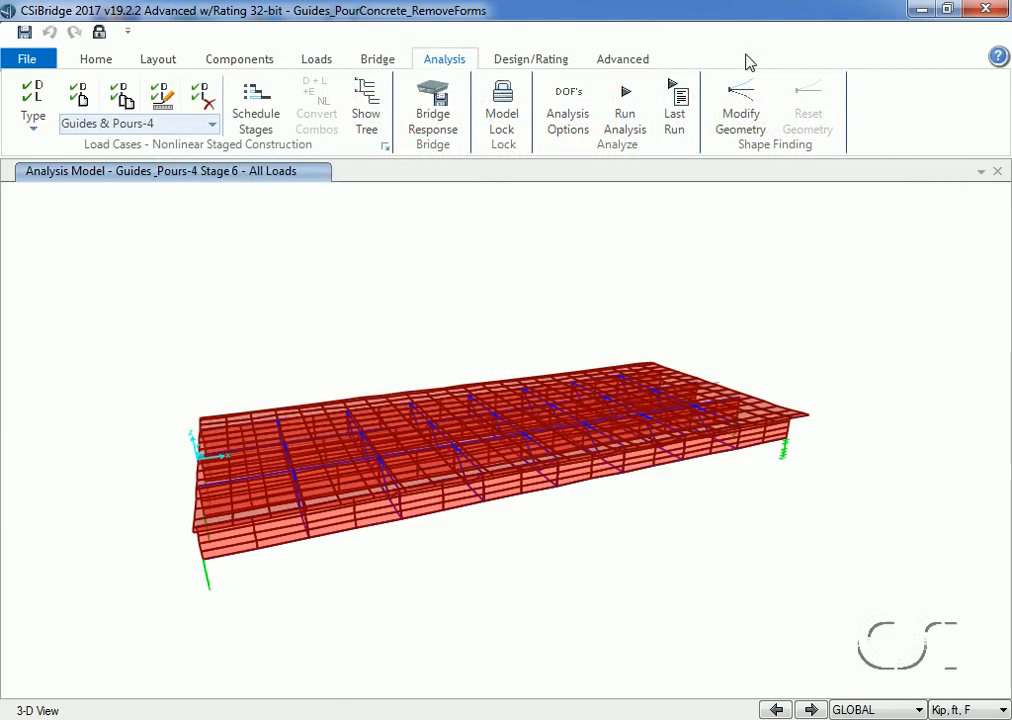
# Set the Guides & Pours-4 load case to Run and run the analysis
pyautogui.click(627, 97)
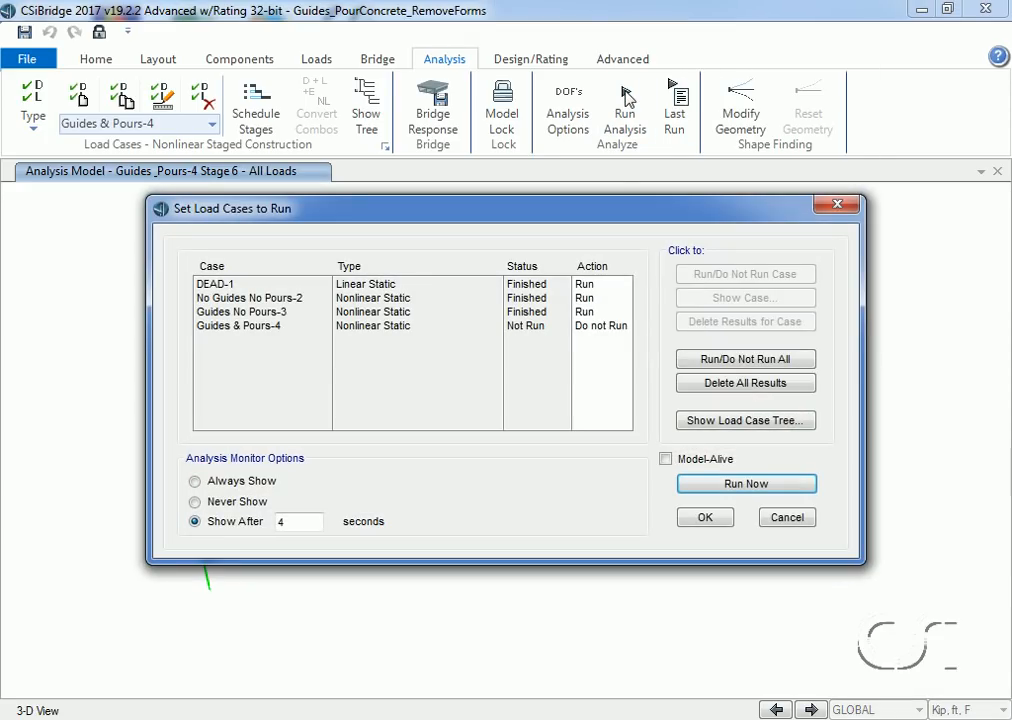
pyautogui.click(610, 327)
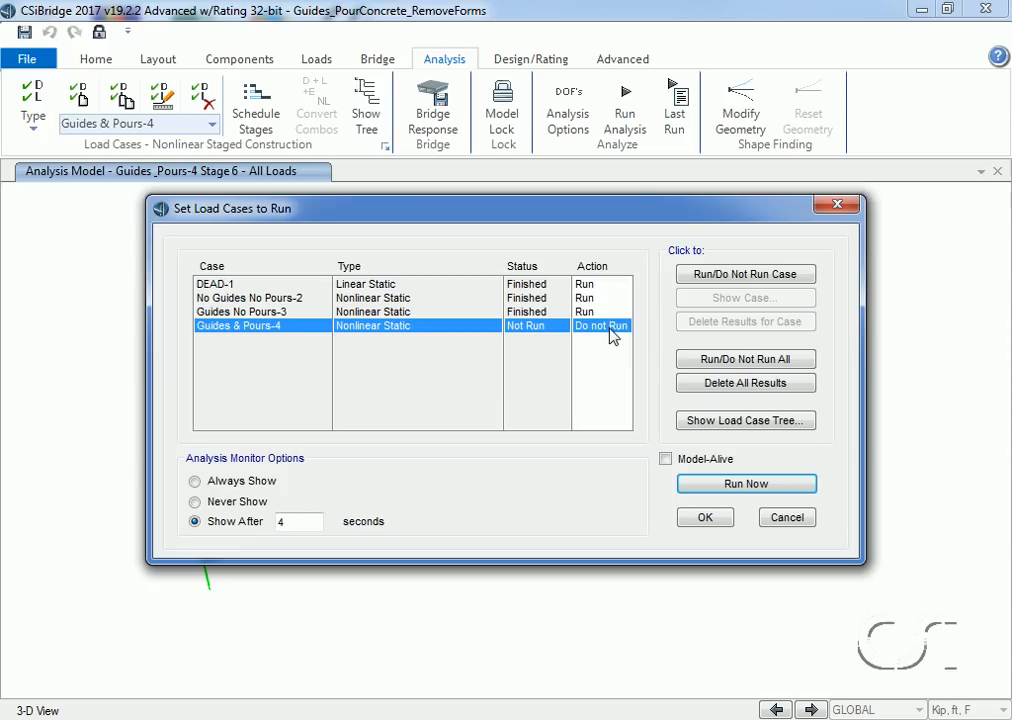
pyautogui.click(716, 274)
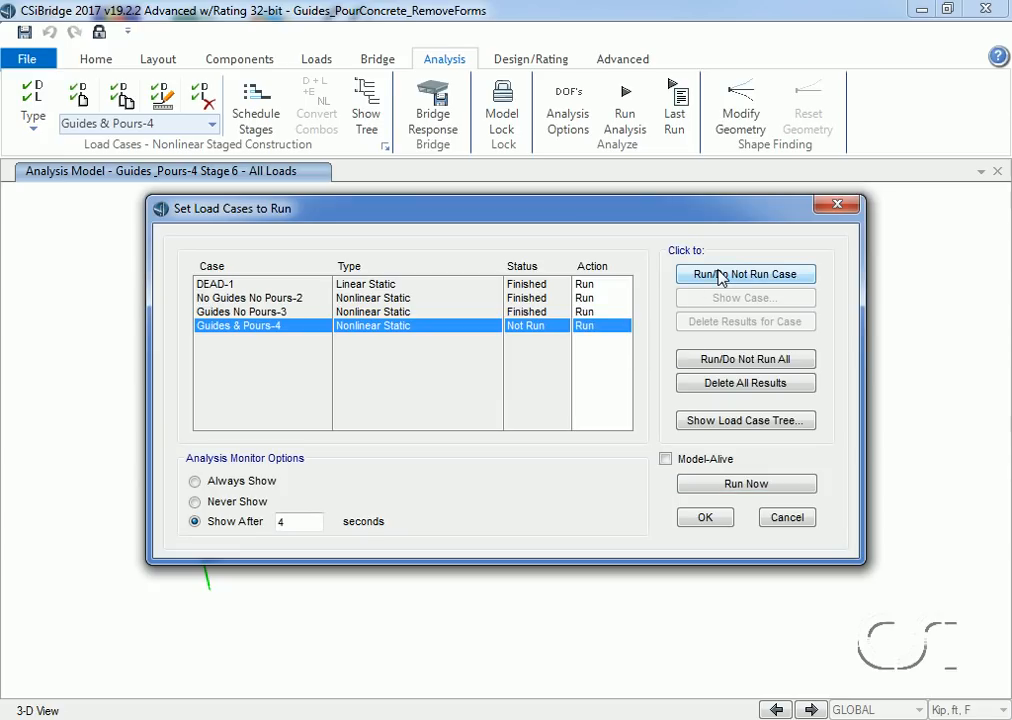
pyautogui.click(730, 485)
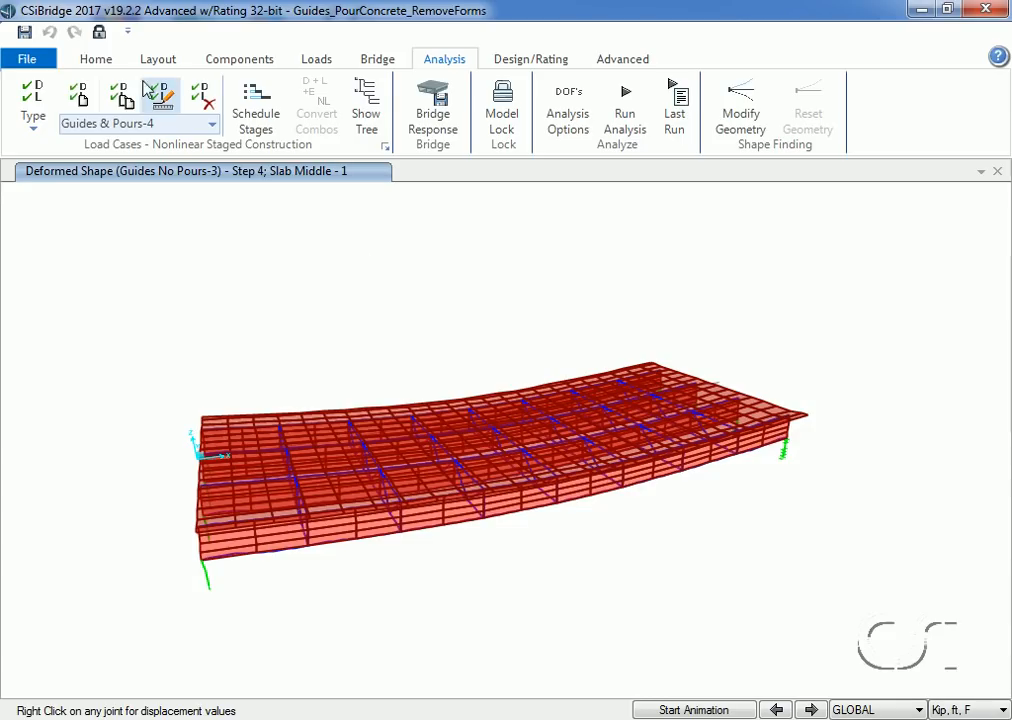
# Display the deformed shape for Guides & Pours-4 at step 1, the Guides stage
pyautogui.click(97, 60)
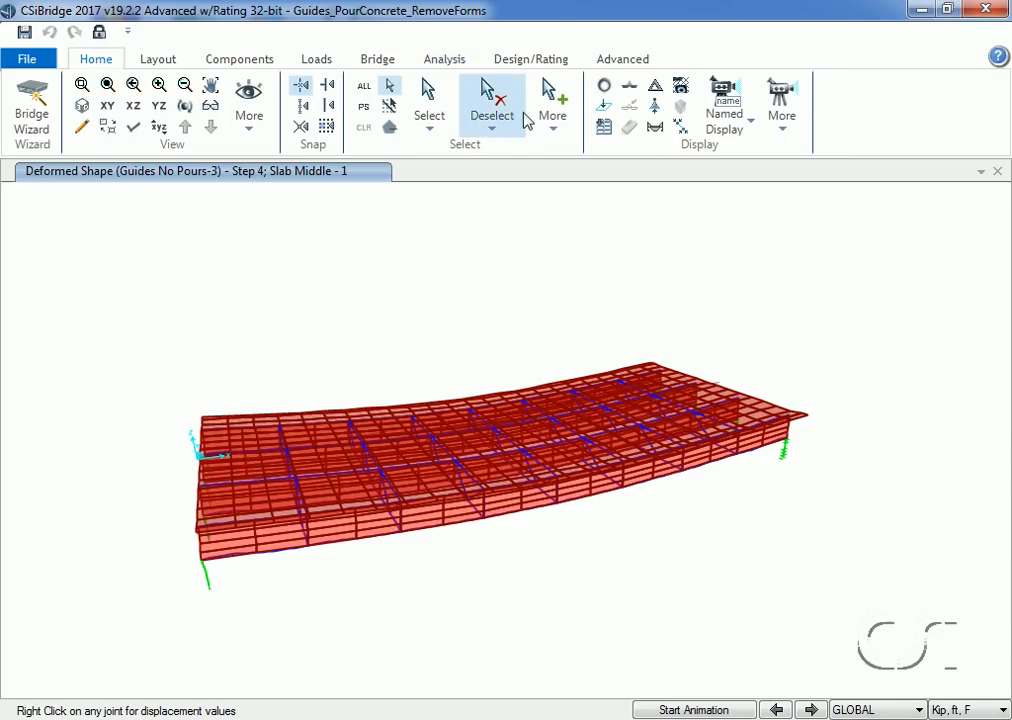
pyautogui.click(656, 92)
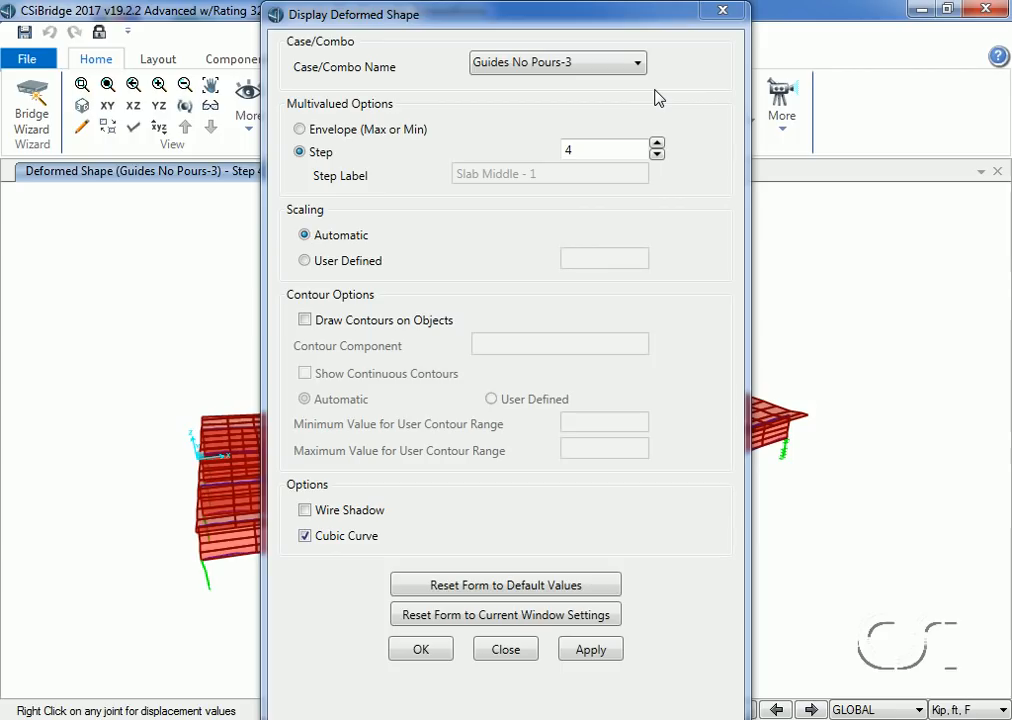
pyautogui.click(636, 64)
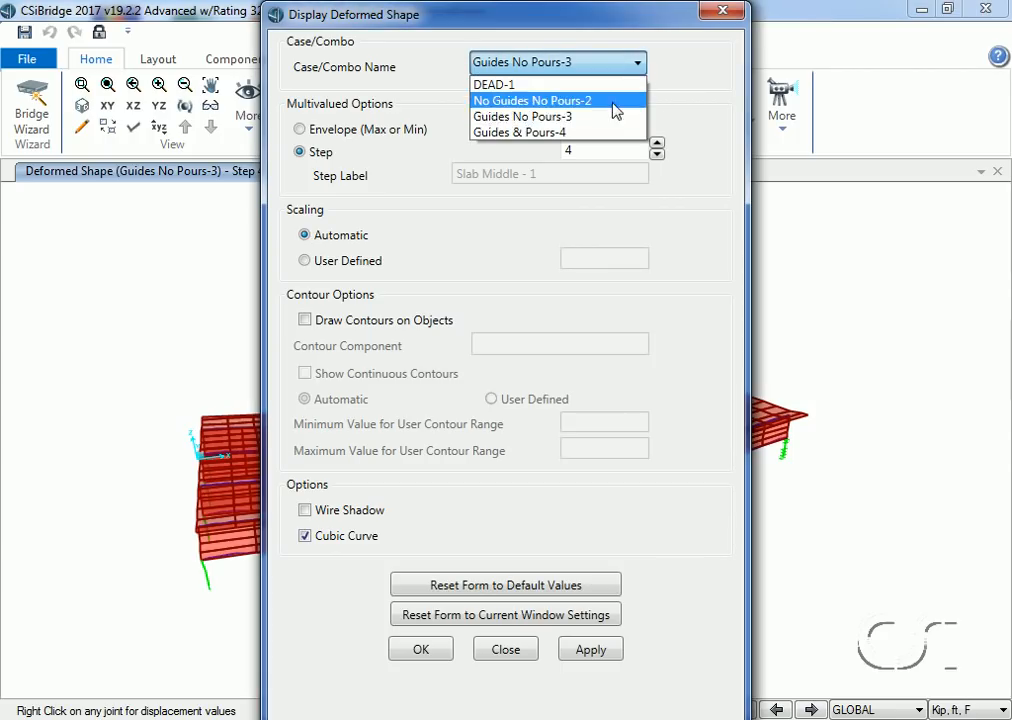
pyautogui.click(536, 134)
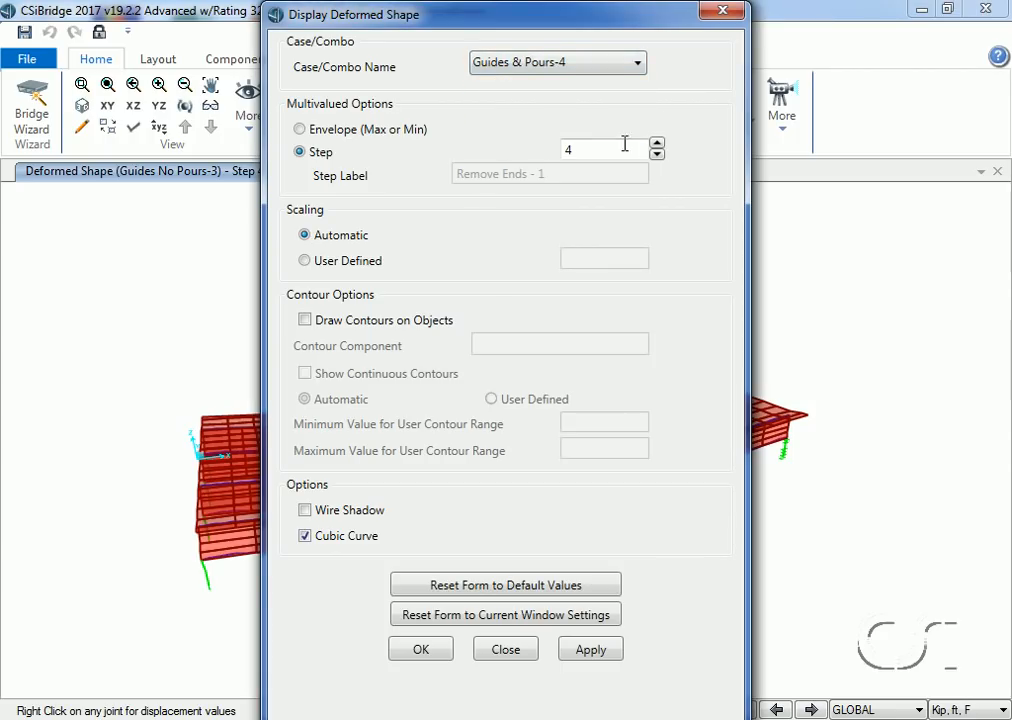
pyautogui.click(656, 154)
pyautogui.click(656, 154)
pyautogui.click(656, 154)
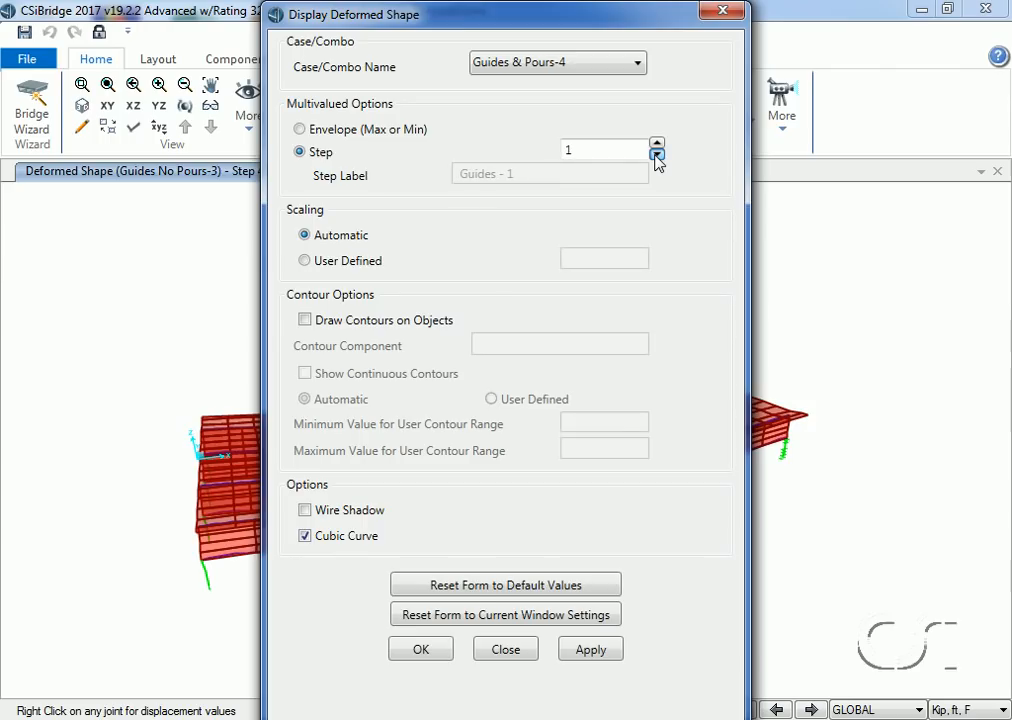
pyautogui.click(421, 649)
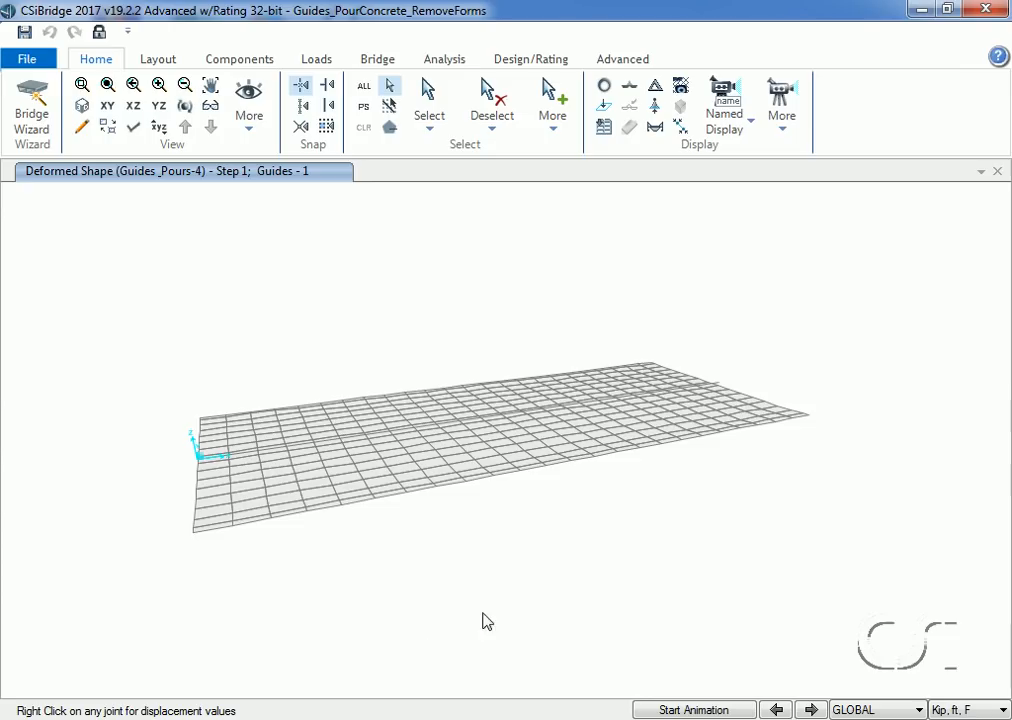
# Advance the deformed shape through the construction stages to step 6, Remove Middle, and inspect the bridge's deflection
pyautogui.click(811, 710)
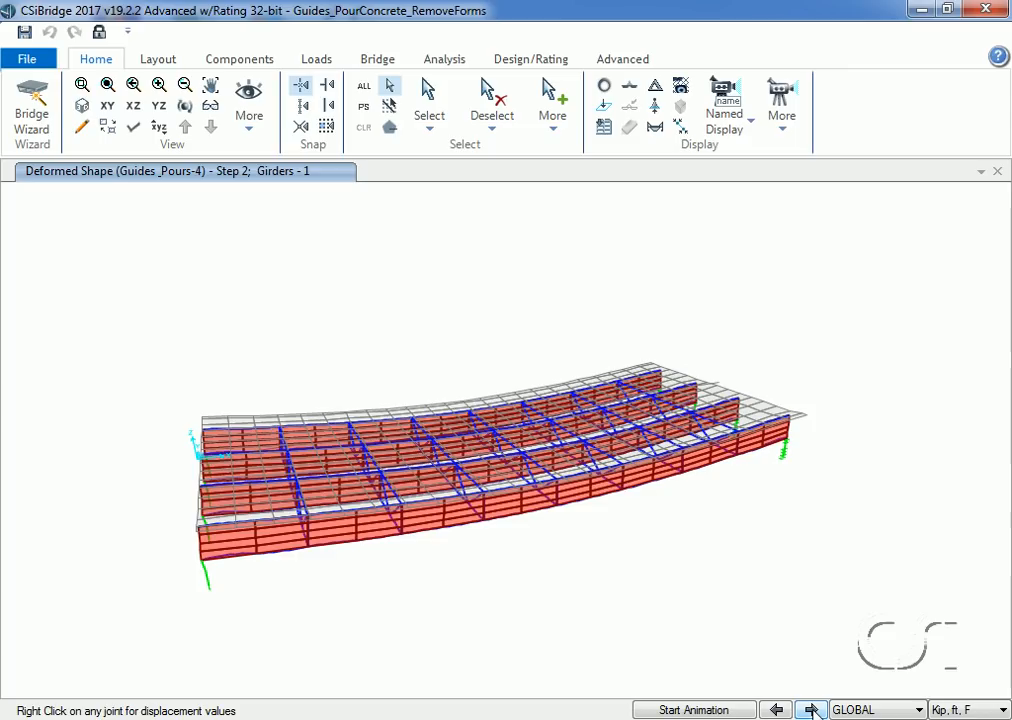
pyautogui.click(811, 710)
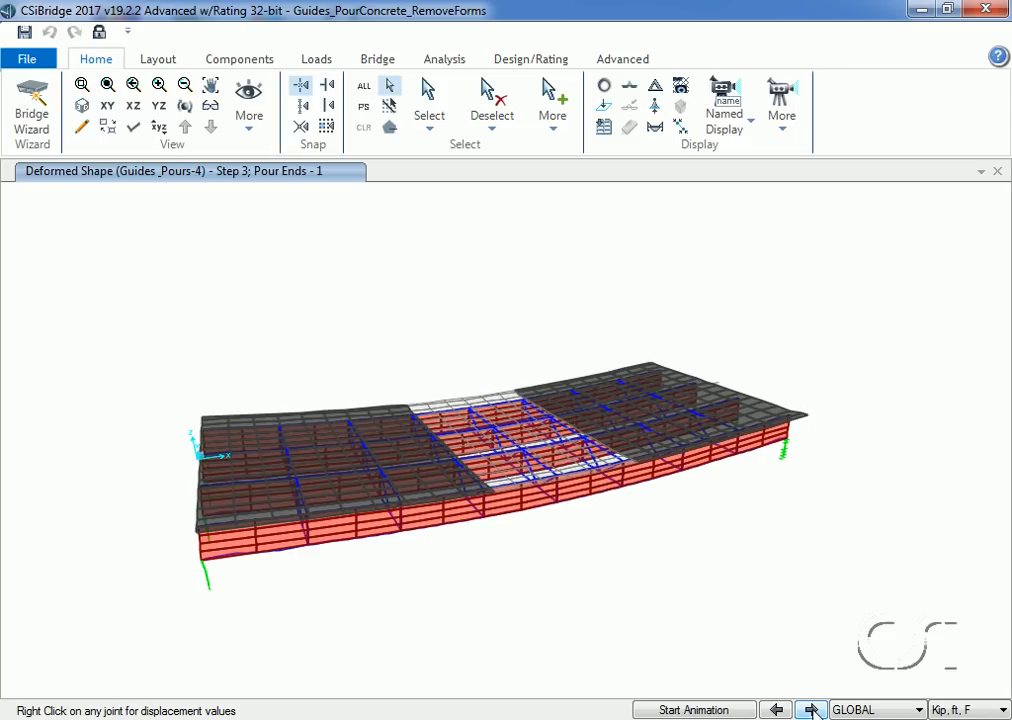
pyautogui.click(811, 710)
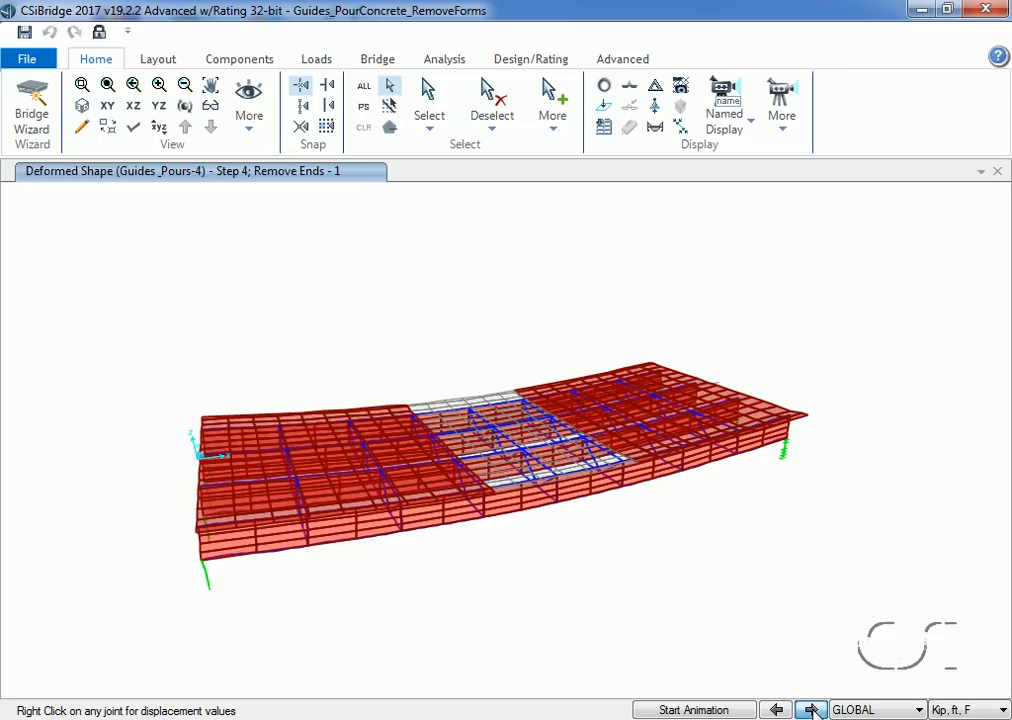
pyautogui.click(811, 710)
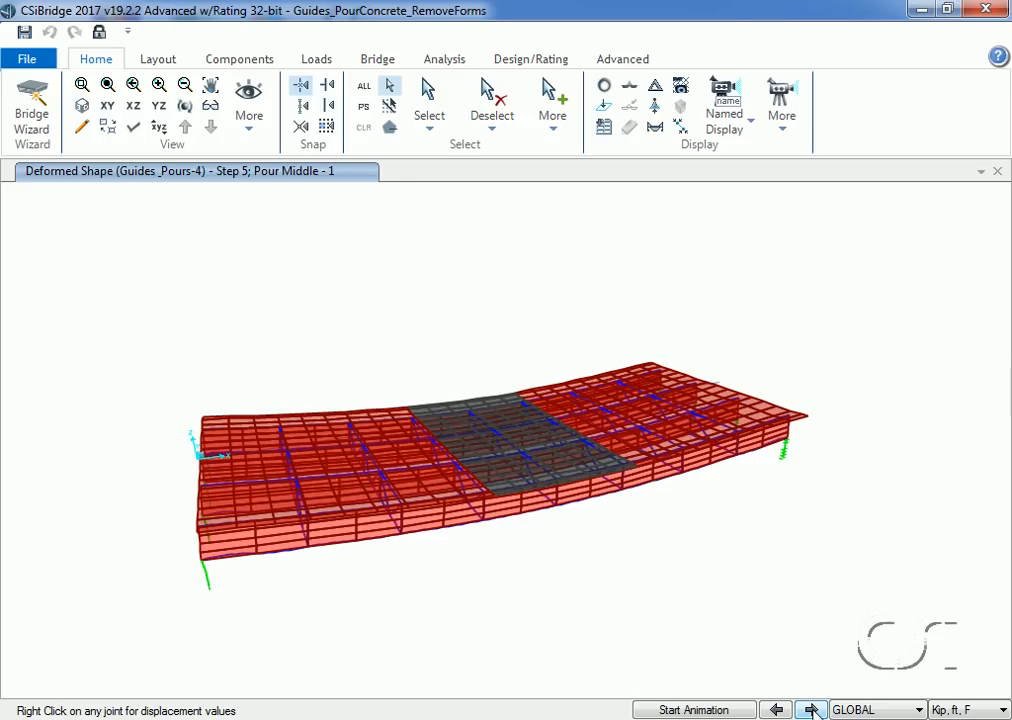
pyautogui.click(811, 710)
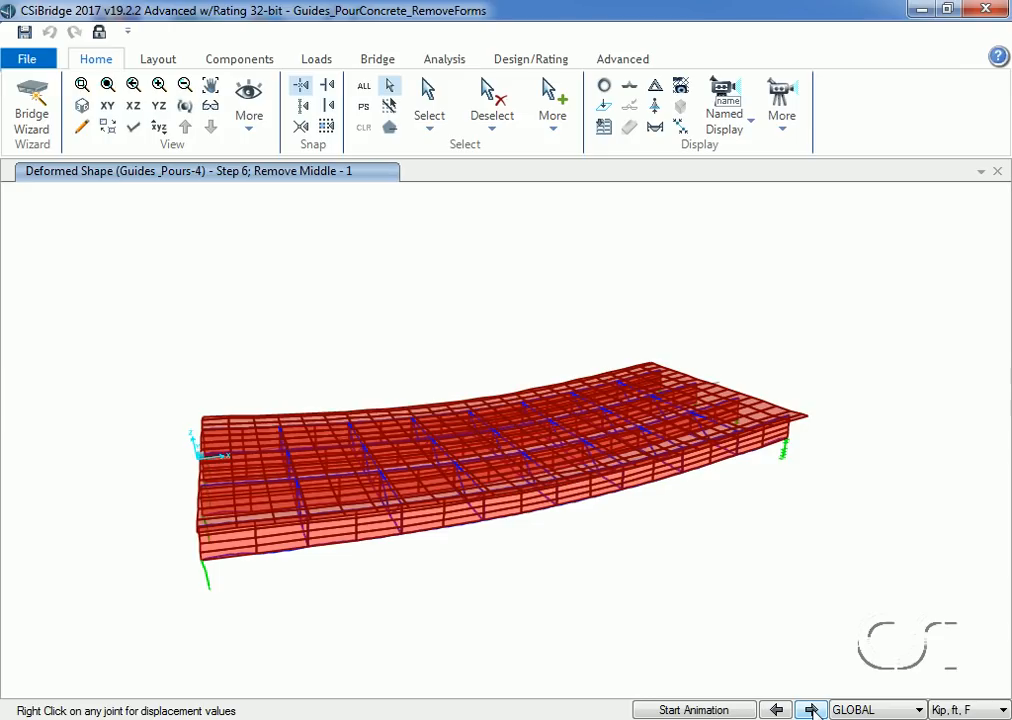
pyautogui.moveTo(557, 512)
# Display the shell resultant force F11 for Guides & Pours-4 at step 6, Remove Middle
pyautogui.click(680, 93)
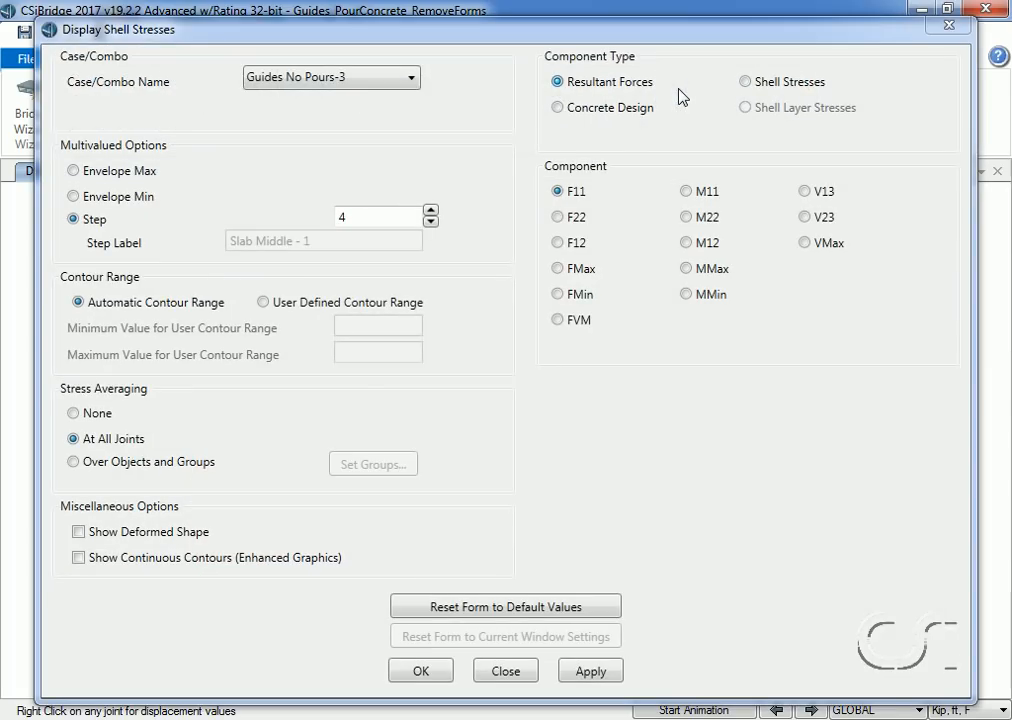
pyautogui.click(410, 90)
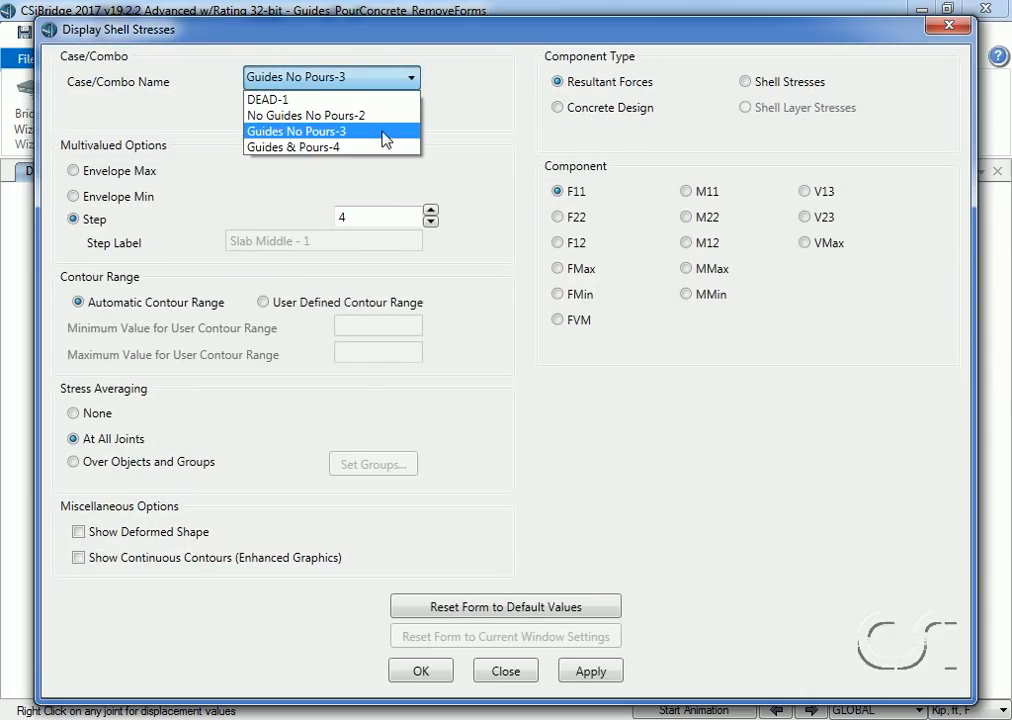
pyautogui.click(378, 154)
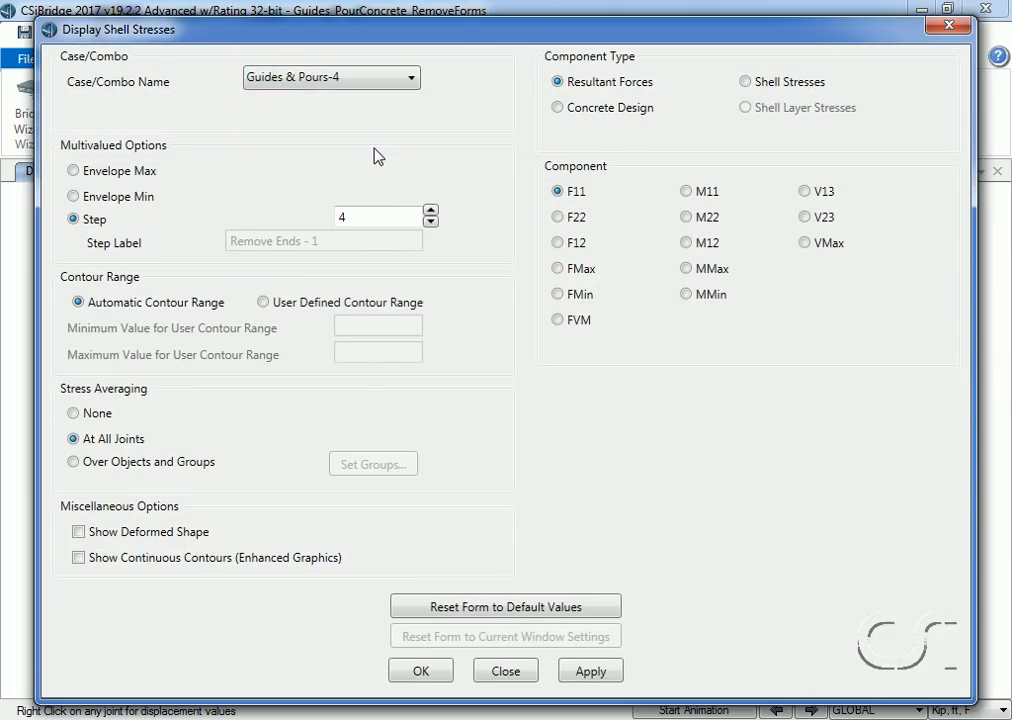
pyautogui.click(430, 211)
pyautogui.click(430, 211)
pyautogui.click(417, 667)
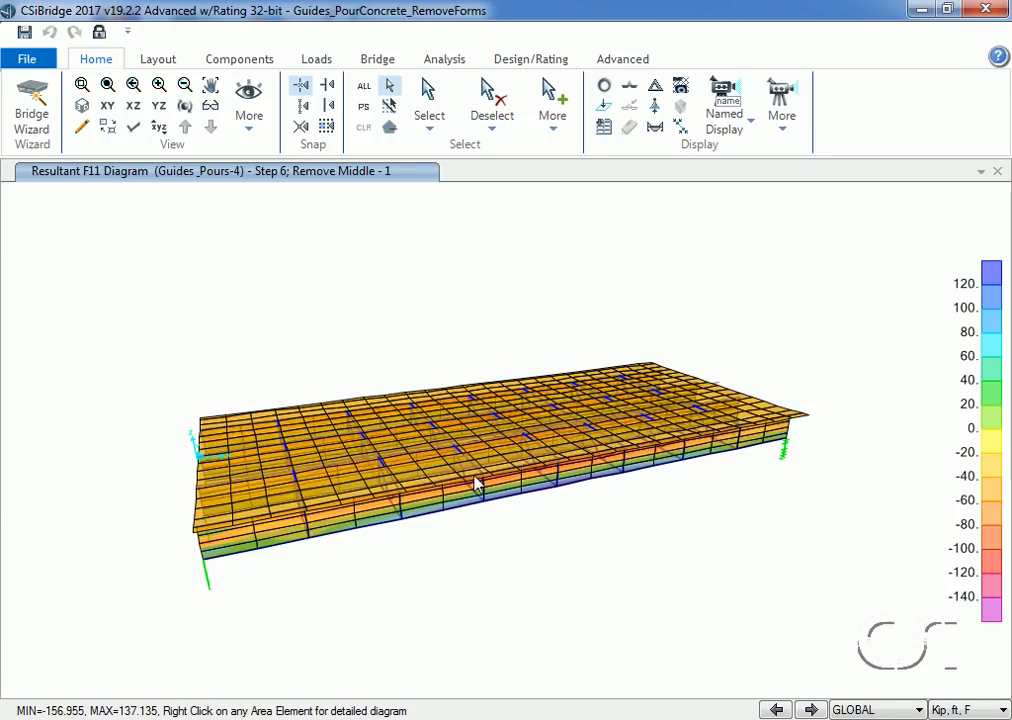
# Inspect the F11 values across the middle of the slab in XY plan view, and return to the 3-D view
pyautogui.click(110, 108)
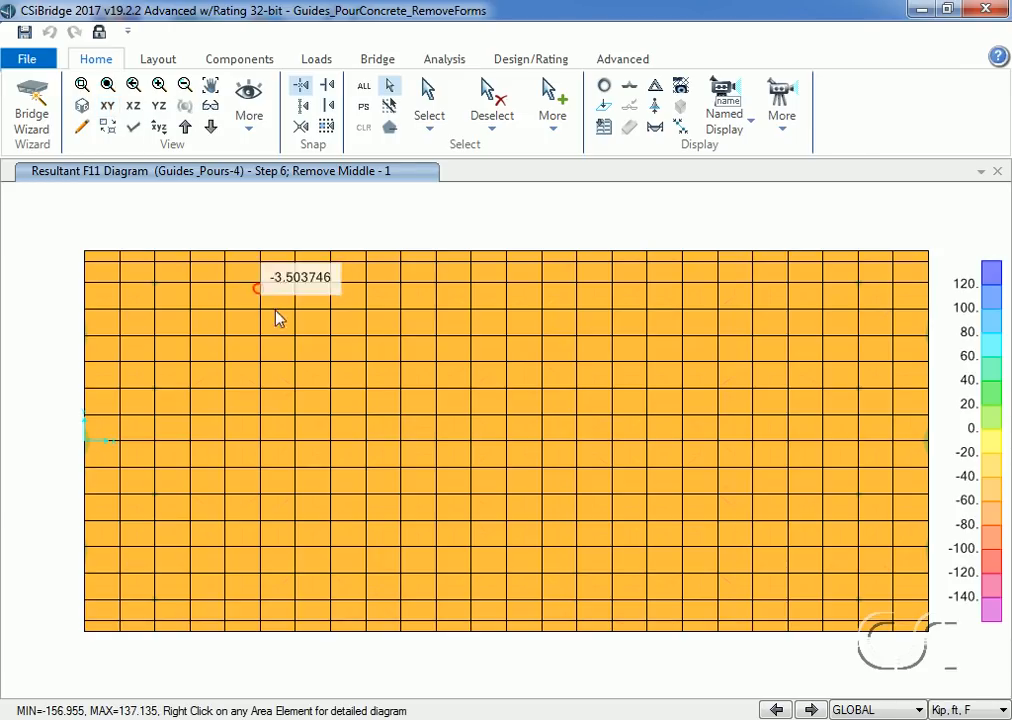
pyautogui.moveTo(510, 450)
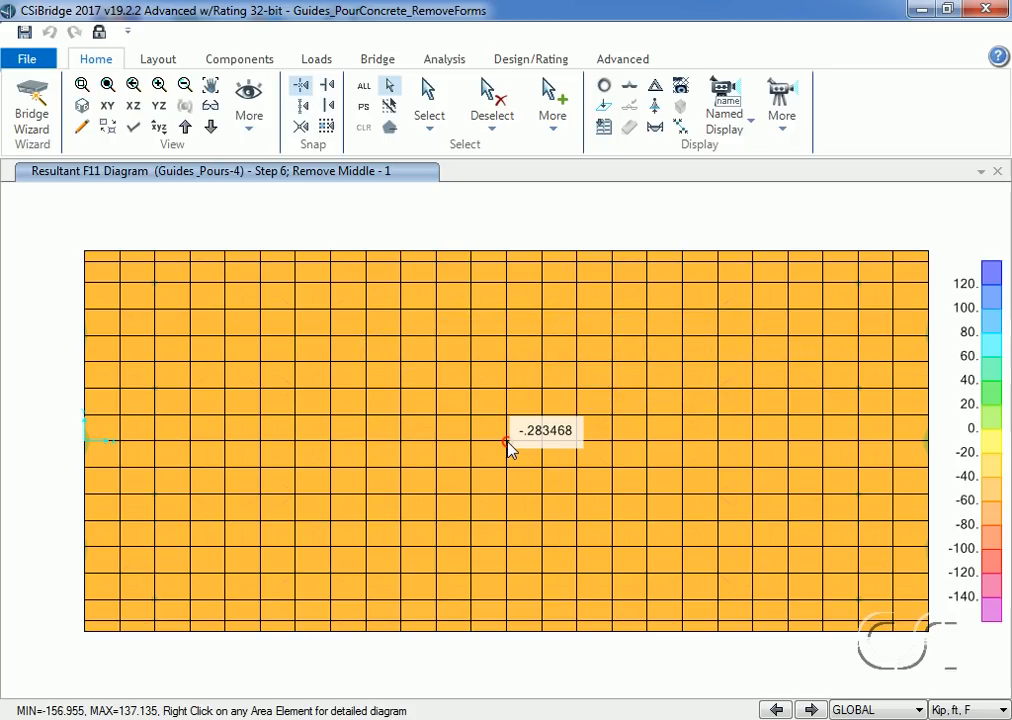
pyautogui.moveTo(451, 410)
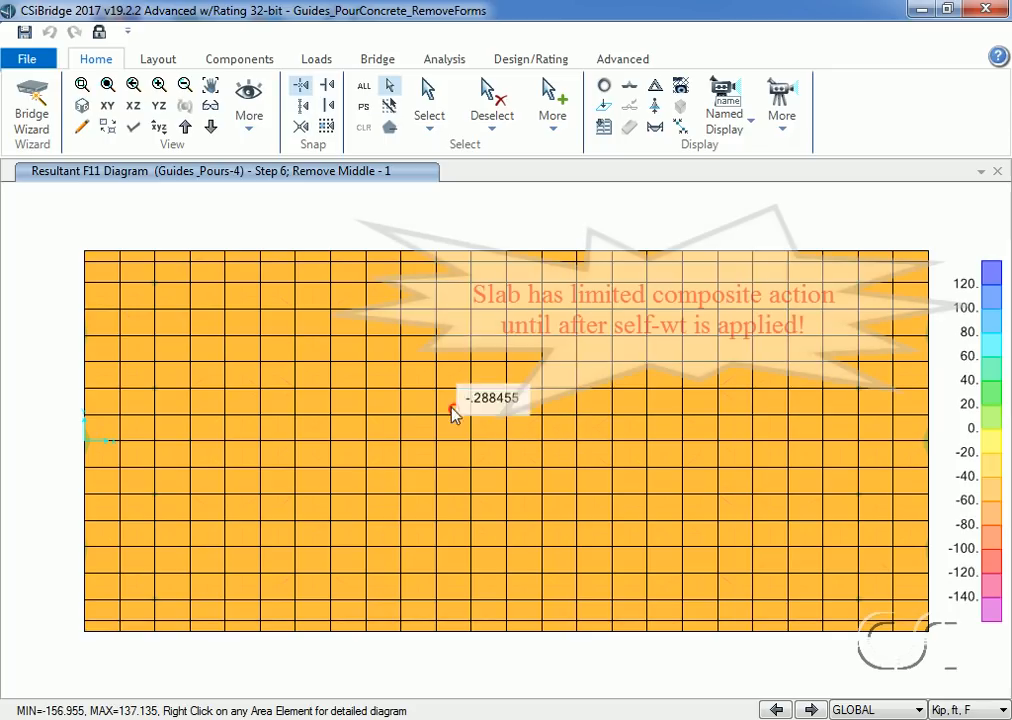
pyautogui.click(84, 108)
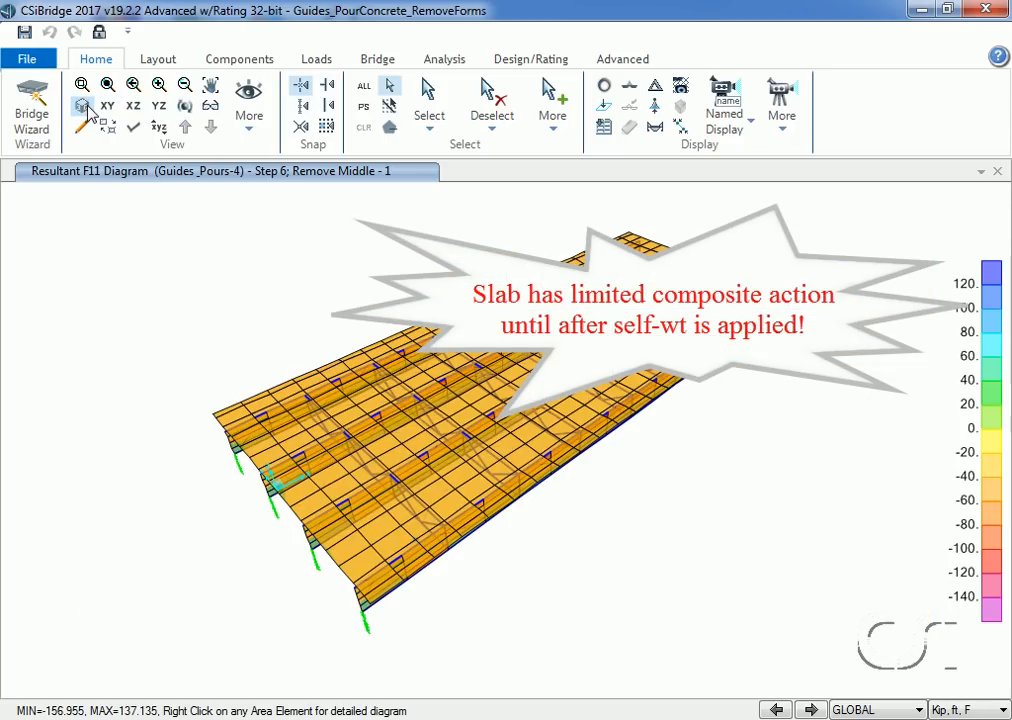